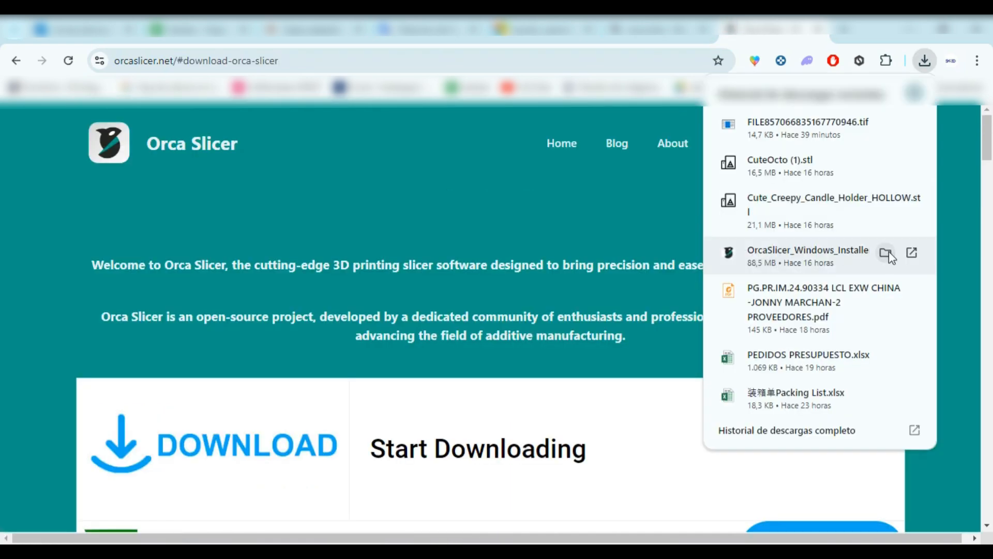
- Run the downloaded OrcaSlicer Windows installer and install it with the default location and Start menu folder OrcaSlicer
{"action": "left_click", "coordinate": [807, 256]}
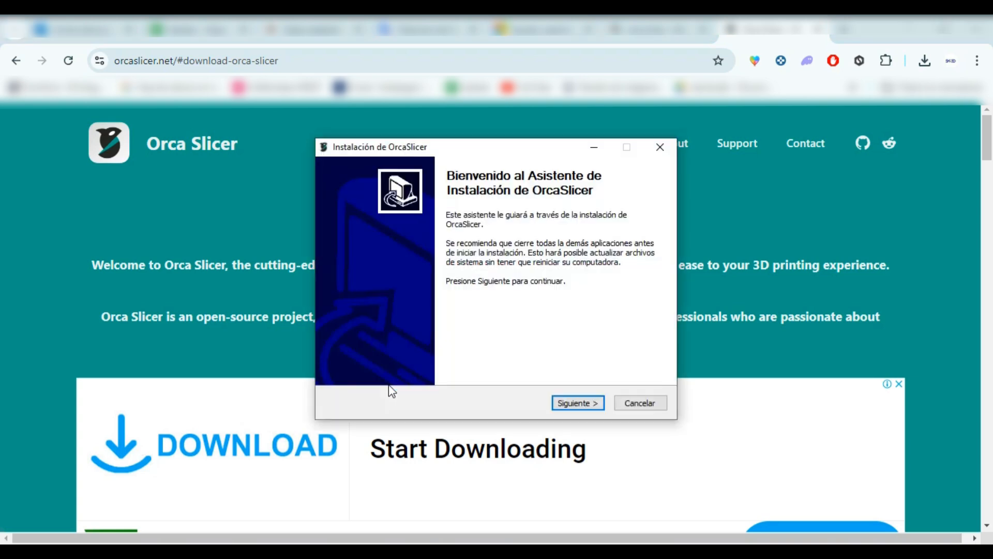
{"action": "left_click", "coordinate": [564, 403]}
{"action": "left_click", "coordinate": [564, 403]}
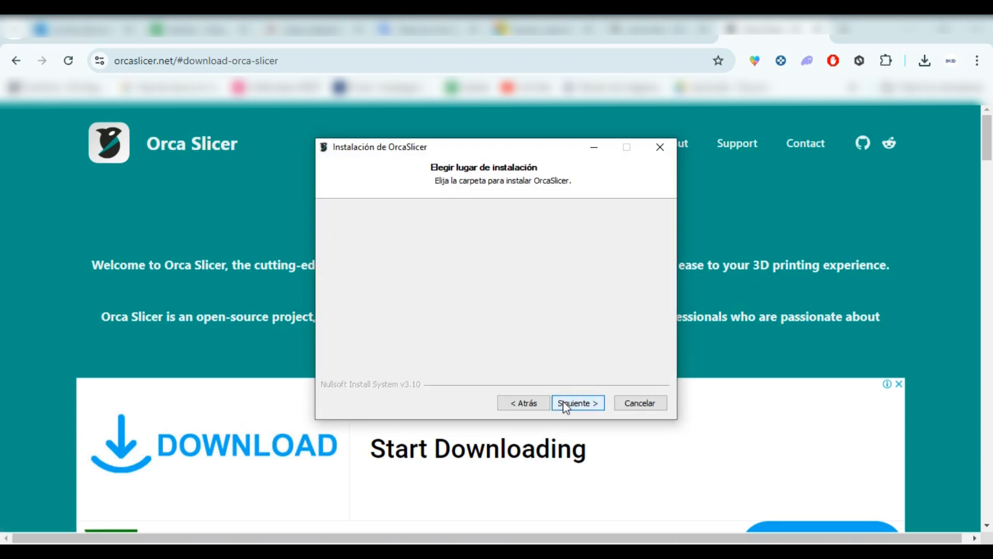
{"action": "left_click", "coordinate": [564, 403]}
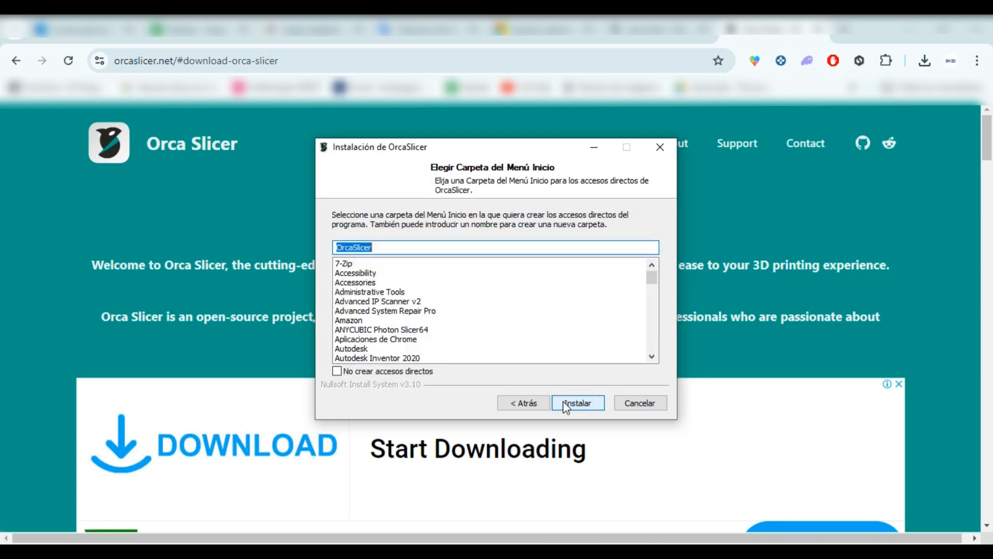
{"action": "left_click", "coordinate": [564, 402]}
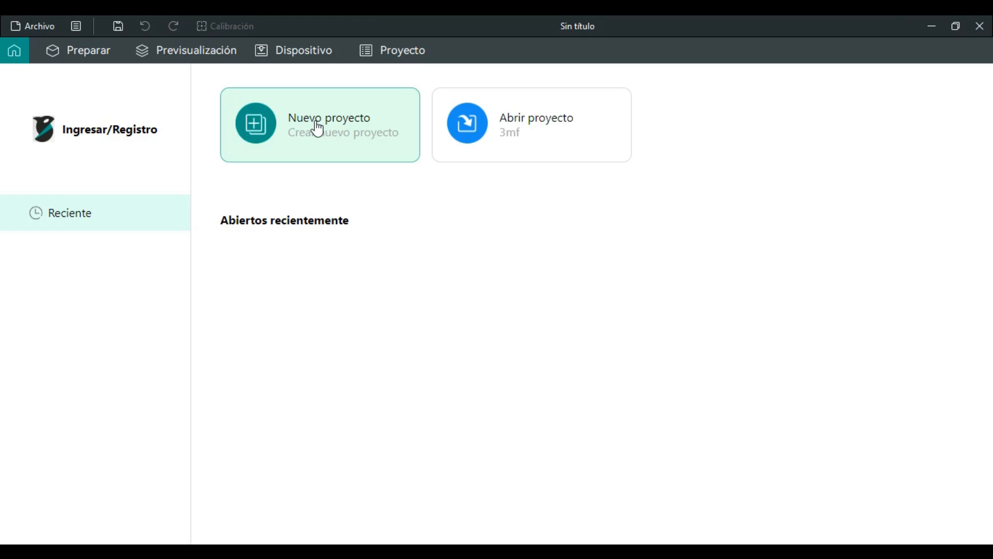
- Create a new project and add the Bambu Lab A1 with the 0.4 mm nozzle from the system printer list
{"action": "left_click", "coordinate": [318, 127]}
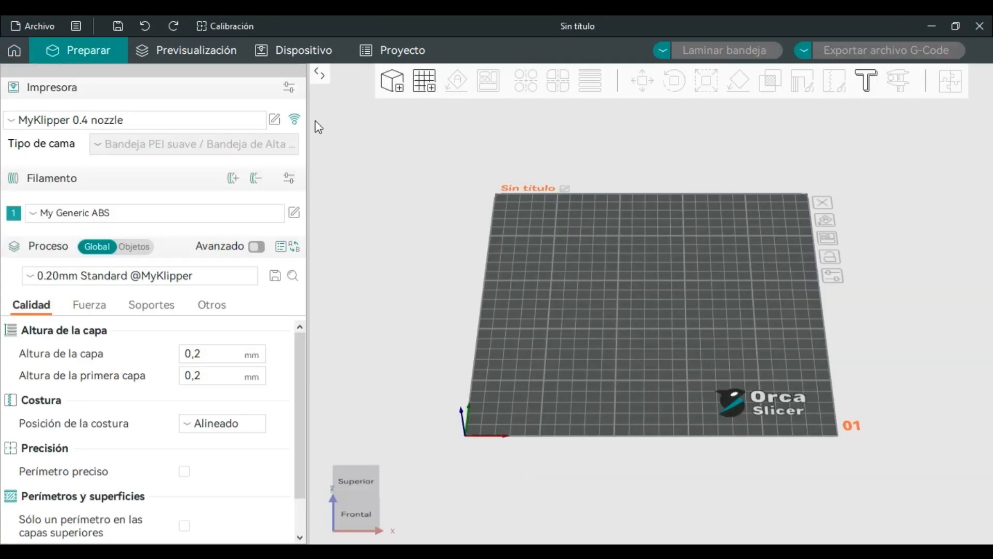
{"action": "left_click", "coordinate": [111, 120]}
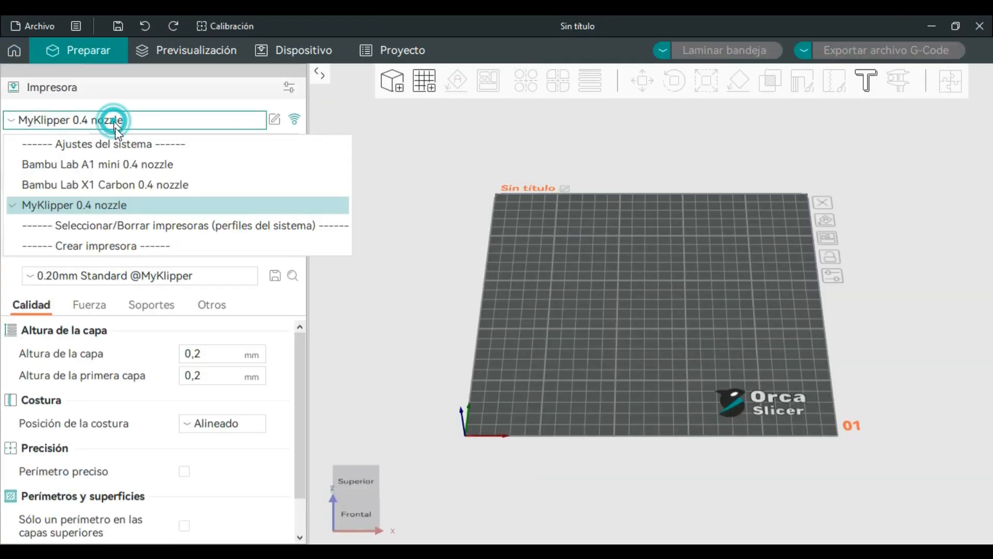
{"action": "left_click", "coordinate": [99, 226]}
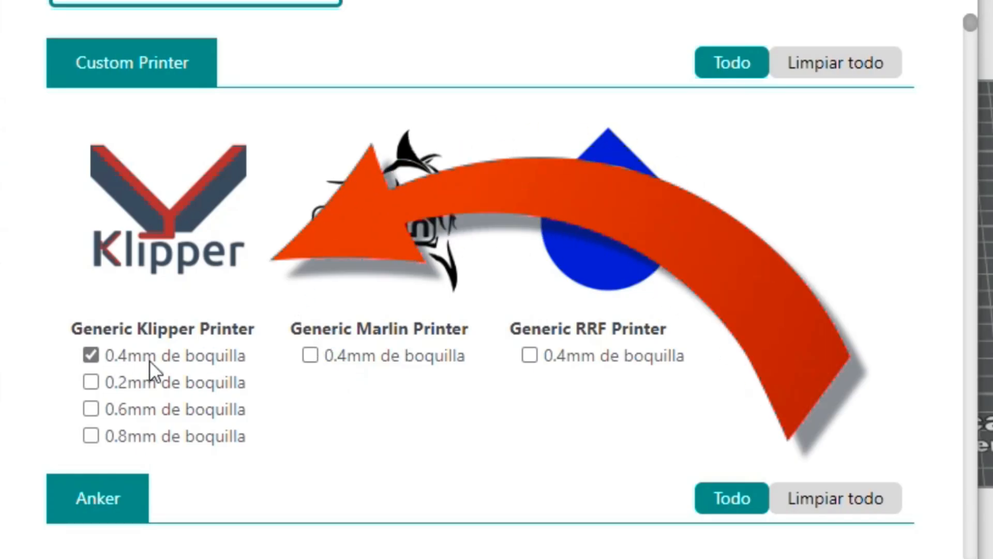
{"action": "scroll", "coordinate": [304, 278], "scroll_direction": "down", "scroll_amount": 15}
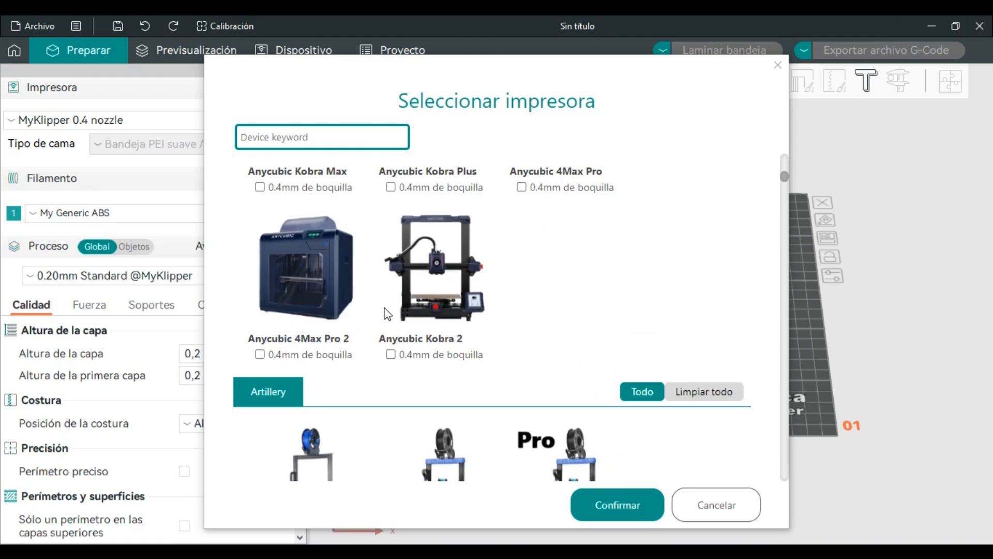
{"action": "scroll", "coordinate": [386, 313], "scroll_direction": "down", "scroll_amount": 5}
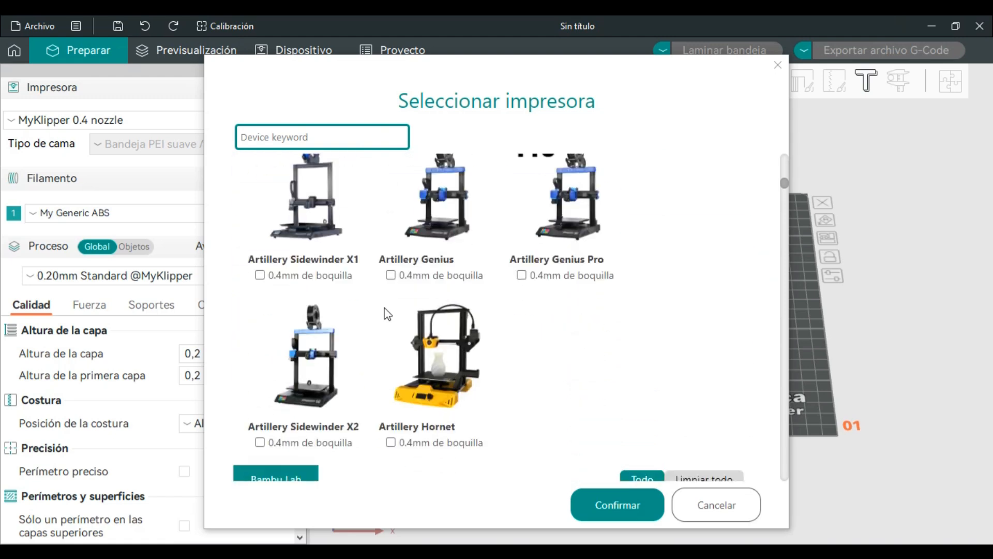
{"action": "scroll", "coordinate": [398, 321], "scroll_direction": "down", "scroll_amount": 5}
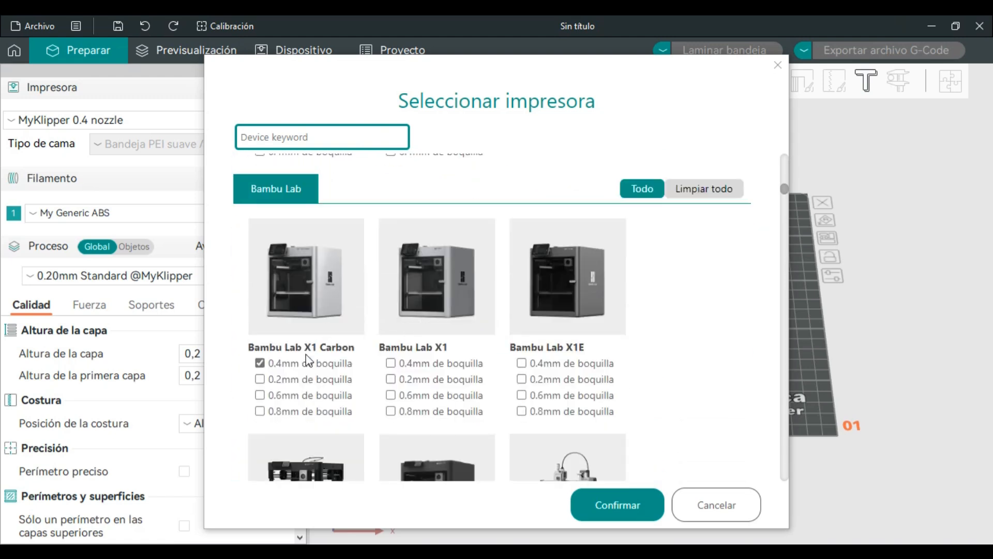
{"action": "scroll", "coordinate": [441, 353], "scroll_direction": "down", "scroll_amount": 4}
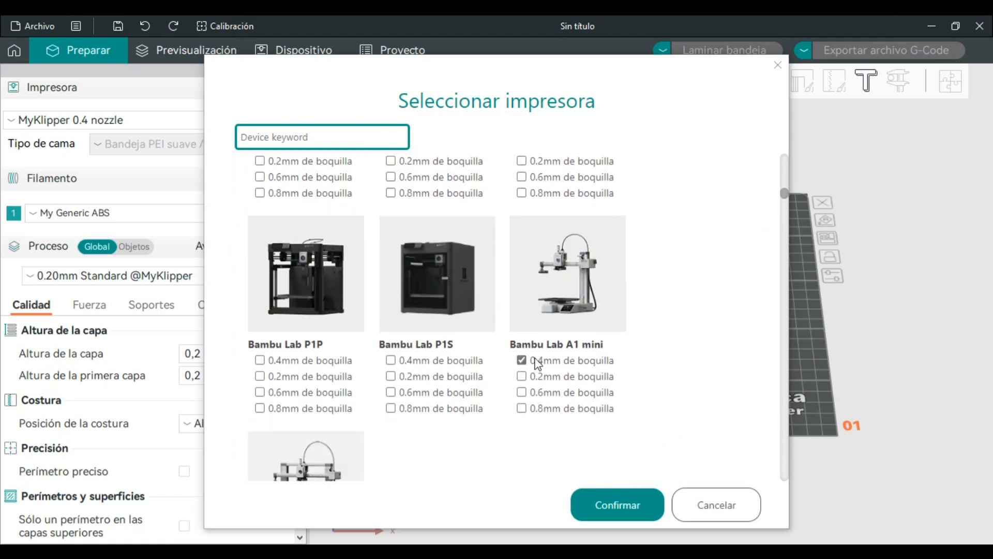
{"action": "scroll", "coordinate": [535, 321], "scroll_direction": "down", "scroll_amount": 4}
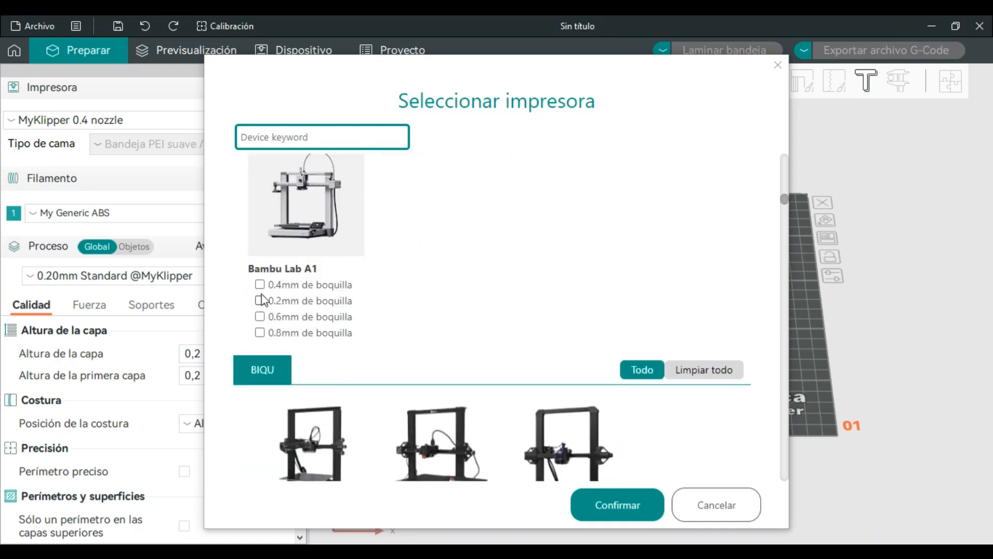
{"action": "left_click", "coordinate": [260, 285]}
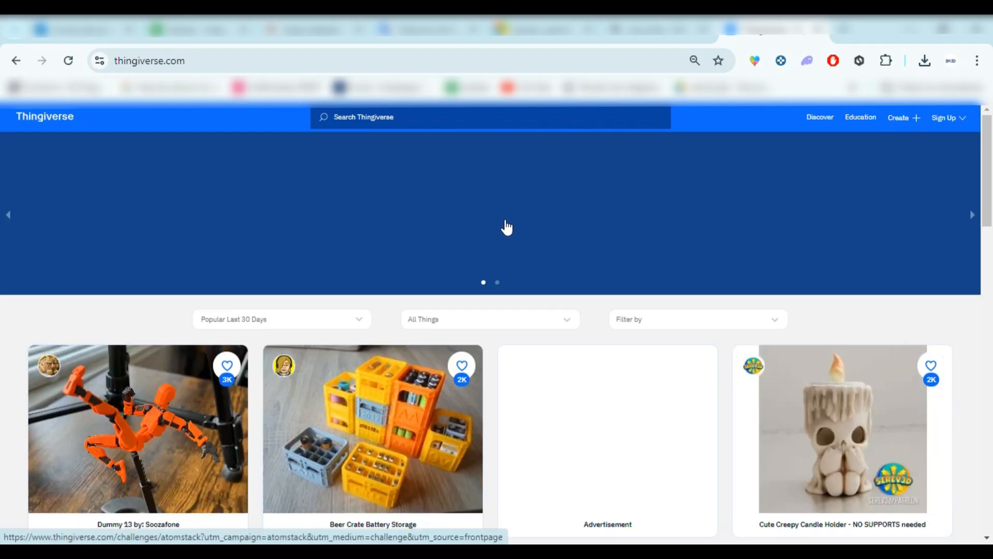
- Browse the popular models on Thingiverse, continuing to the second page of the listing
{"action": "scroll", "coordinate": [506, 228], "scroll_direction": "down", "scroll_amount": 7}
{"action": "scroll", "coordinate": [505, 224], "scroll_direction": "down", "scroll_amount": 5}
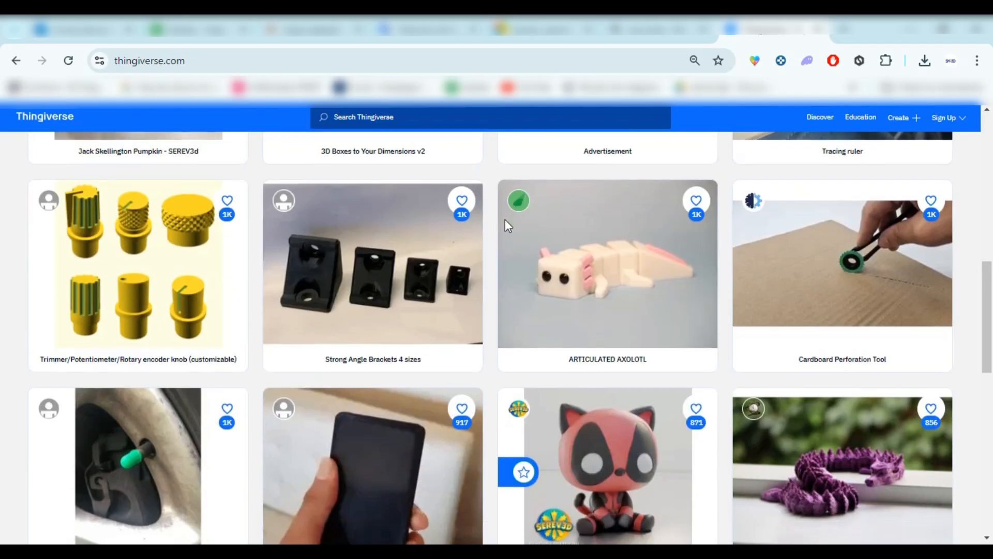
{"action": "scroll", "coordinate": [505, 219], "scroll_direction": "down", "scroll_amount": 1}
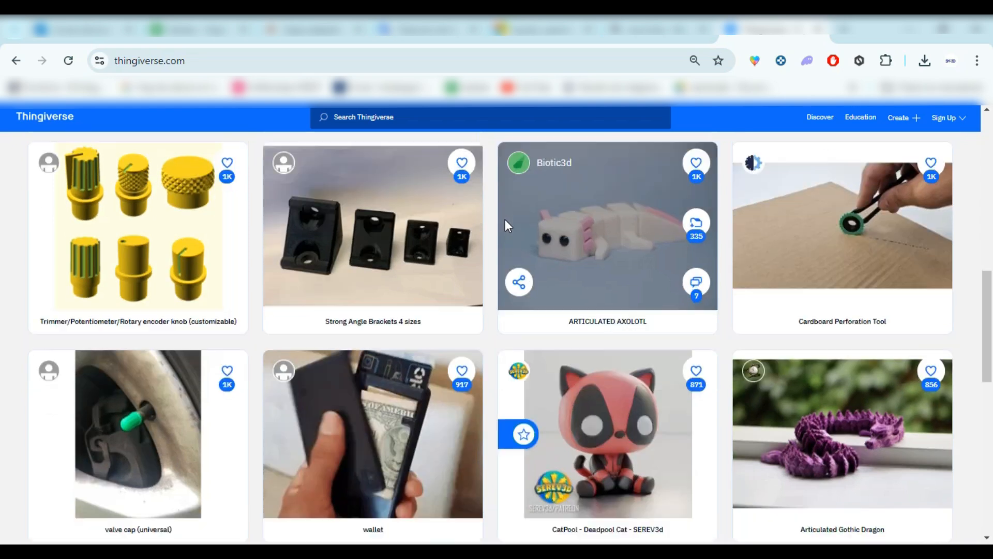
{"action": "scroll", "coordinate": [505, 219], "scroll_direction": "down", "scroll_amount": 9}
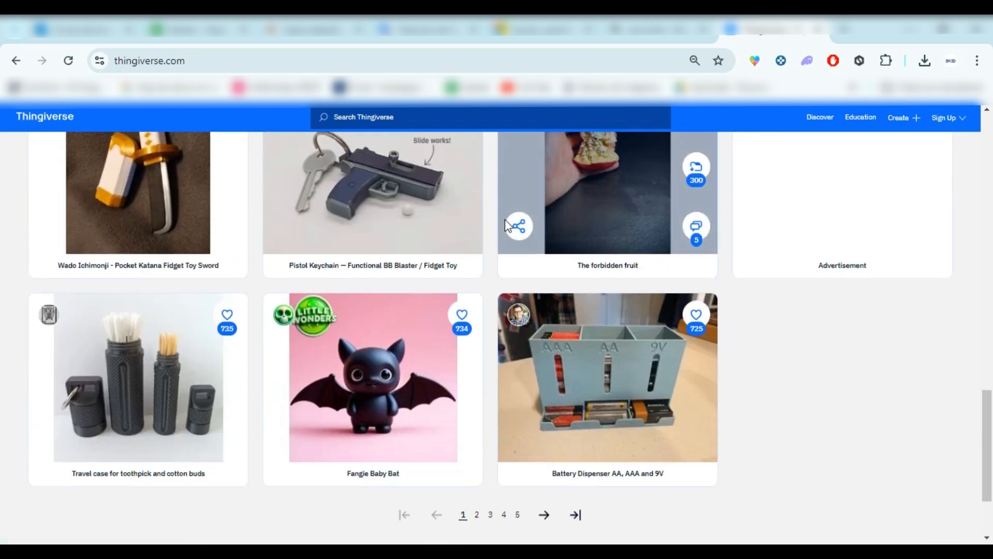
{"action": "scroll", "coordinate": [506, 224], "scroll_direction": "down", "scroll_amount": 3}
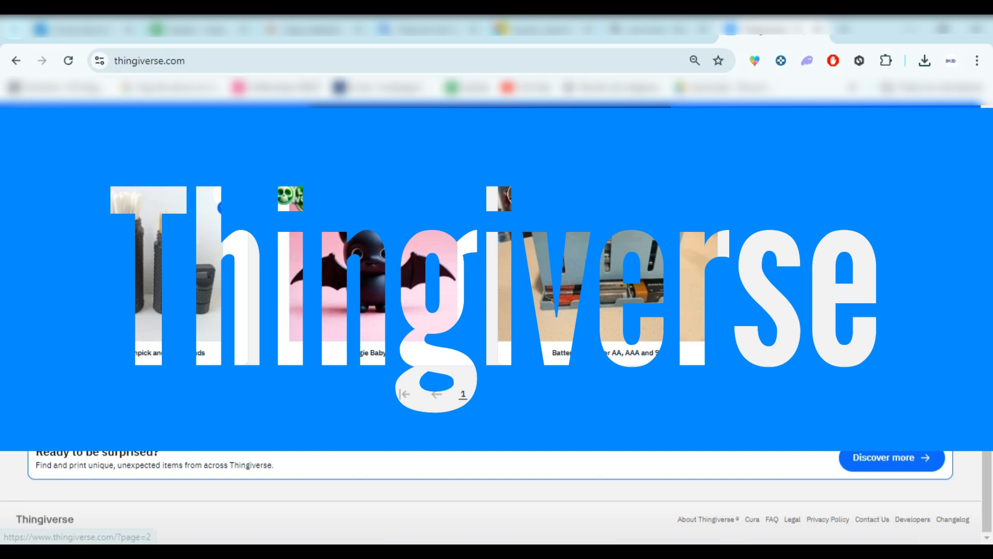
{"action": "left_click", "coordinate": [468, 386]}
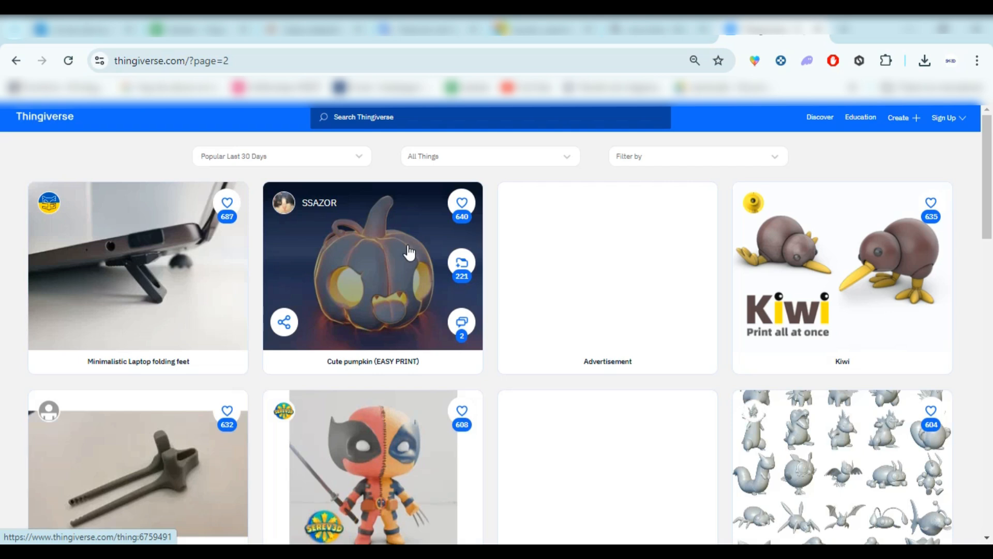
{"action": "scroll", "coordinate": [408, 253], "scroll_direction": "down", "scroll_amount": 4}
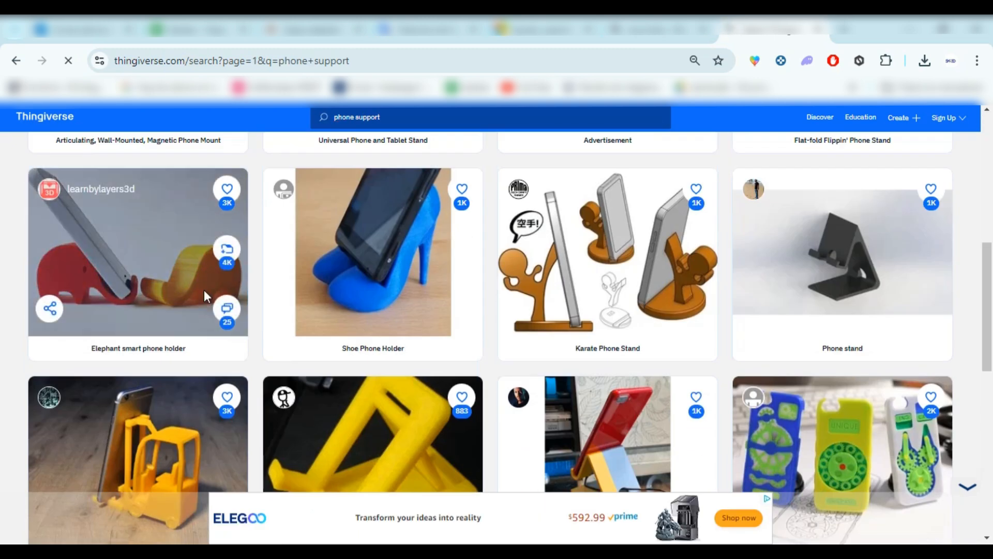
- Open the Shoe Phone Holder from the "phone support" search results and download Shoe_Phone_Holder.stl from its files
{"action": "scroll", "coordinate": [150, 282], "scroll_direction": "down", "scroll_amount": 4}
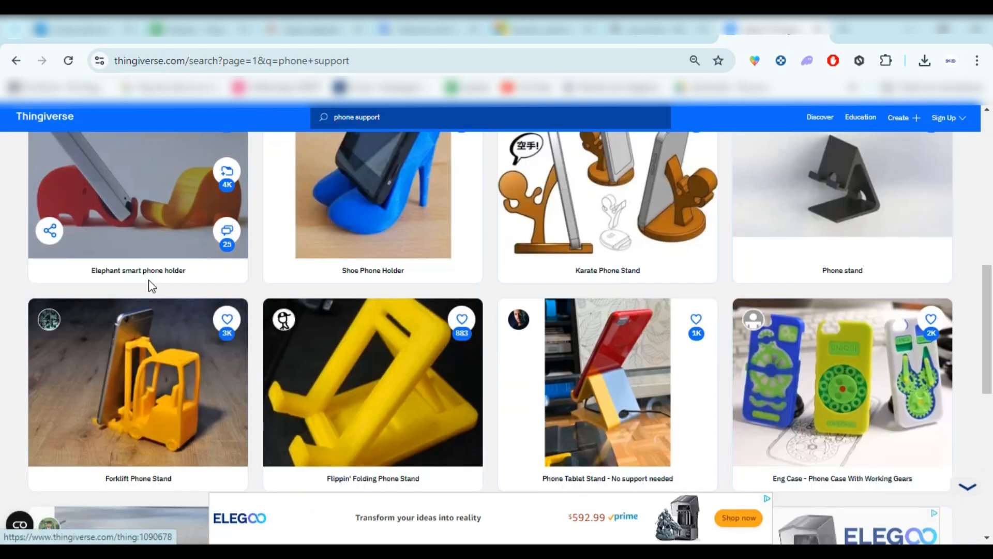
{"action": "scroll", "coordinate": [149, 281], "scroll_direction": "up", "scroll_amount": 3}
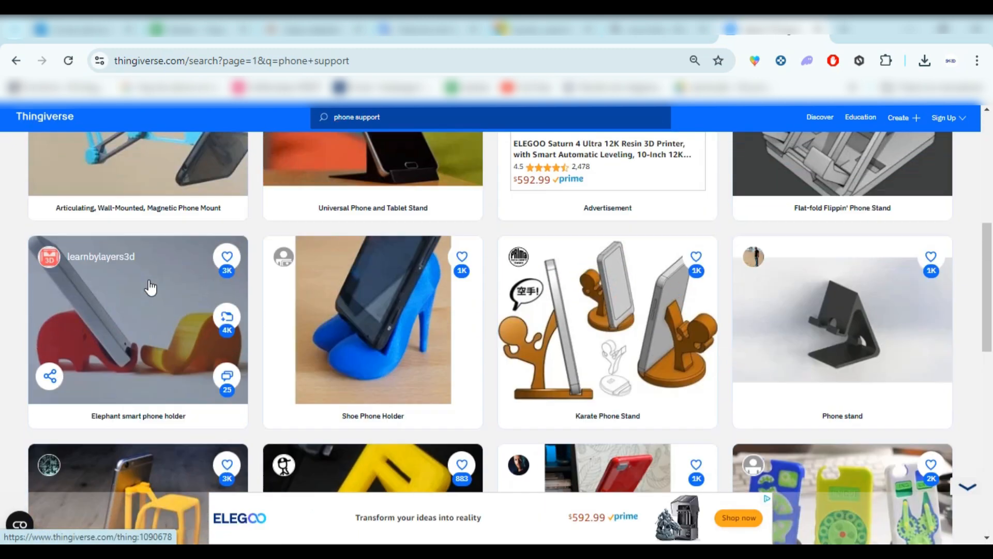
{"action": "left_click", "coordinate": [388, 318]}
{"action": "left_click", "coordinate": [349, 284]}
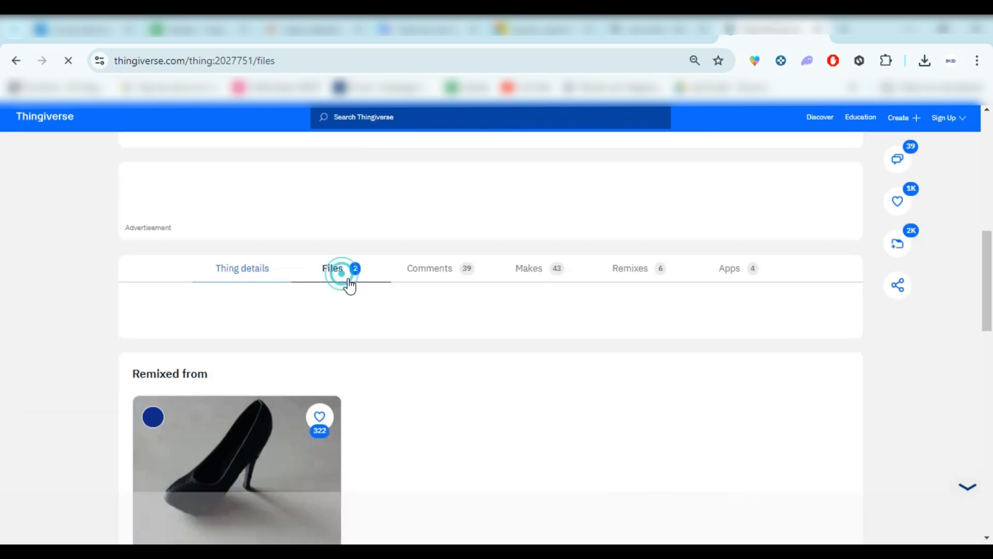
{"action": "scroll", "coordinate": [397, 305], "scroll_direction": "down", "scroll_amount": 4}
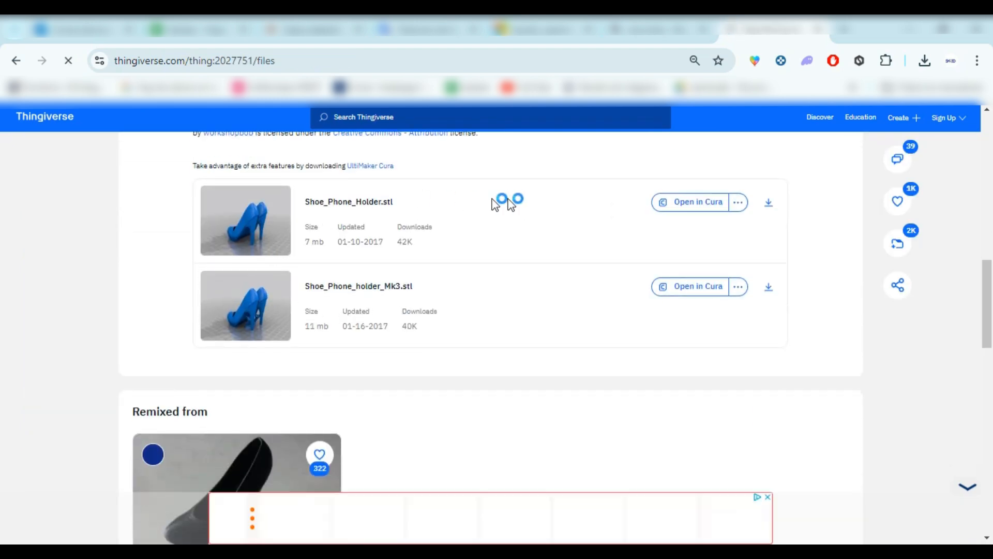
{"action": "left_click", "coordinate": [768, 204]}
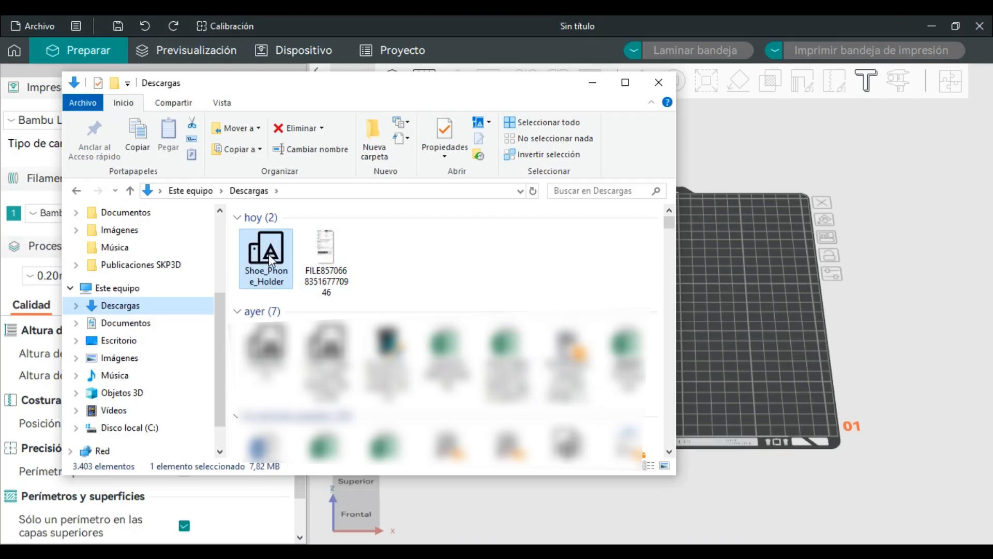
- Import the downloaded Shoe_Phone_Holder model from the Descargas folder onto the Orca Slicer build plate
{"action": "left_click_drag", "start_coordinate": [268, 253], "coordinate": [756, 288]}
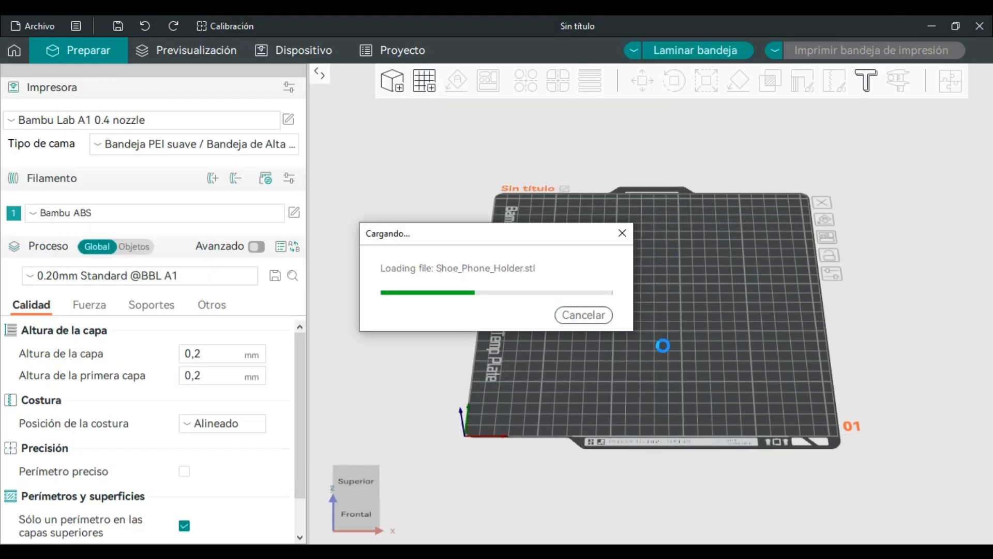
{"action": "left_click_drag", "start_coordinate": [539, 342], "coordinate": [550, 316]}
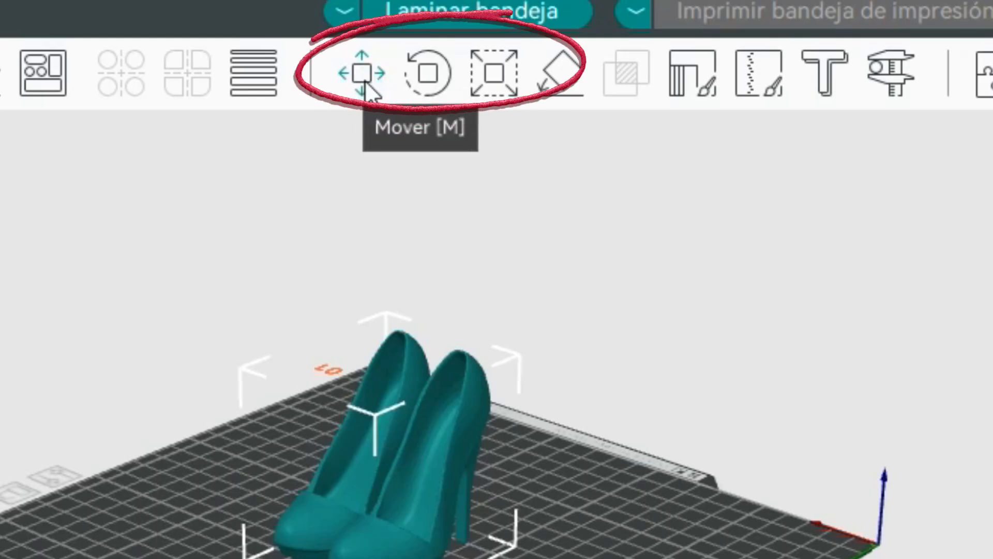
- Examine the Move, Rotate and Scale tools in turn on the shoe model
{"action": "left_click", "coordinate": [364, 85]}
{"action": "left_click", "coordinate": [414, 79]}
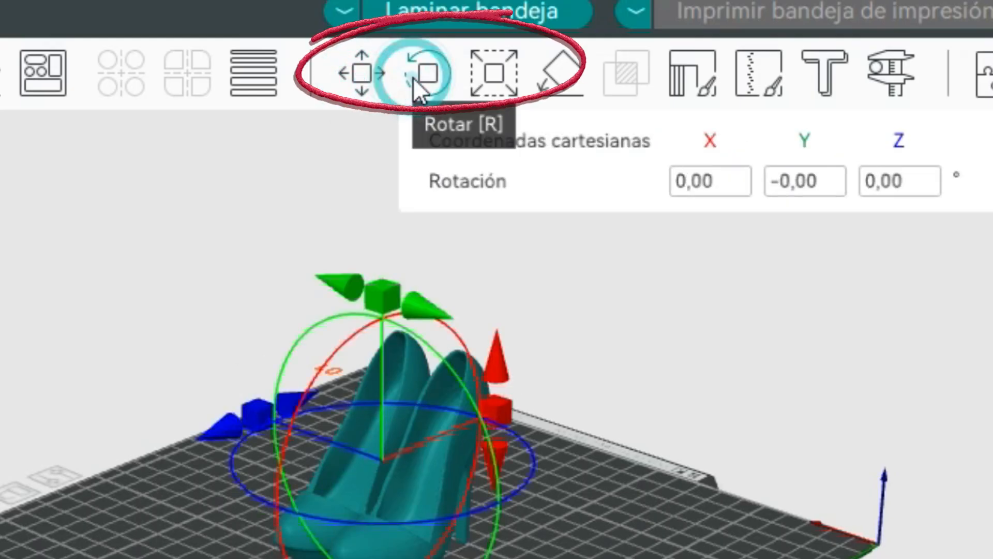
{"action": "left_click", "coordinate": [482, 84]}
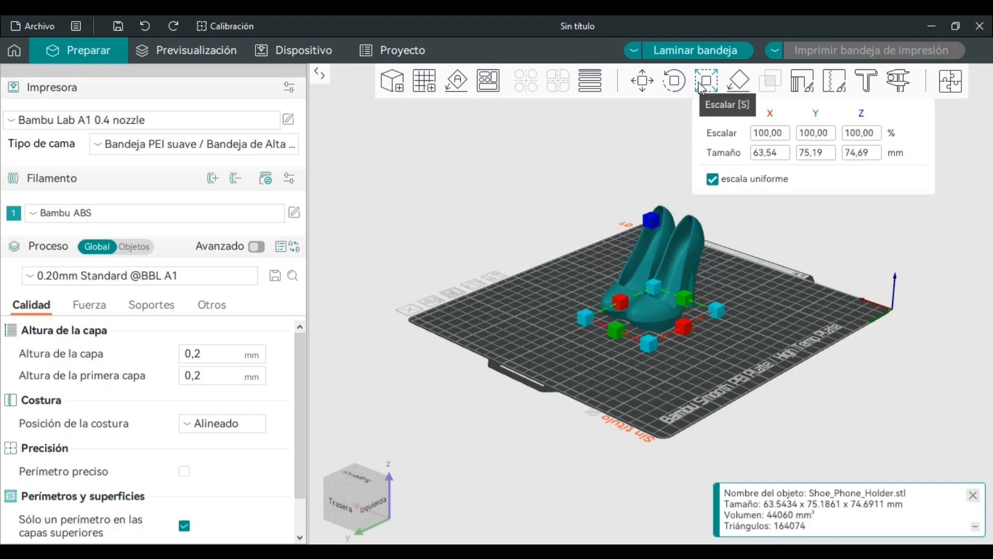
- Reposition the shoe model with Move, trying an X position of 0 before placing it at about X 125, Y 123 mm
{"action": "key", "text": "m"}
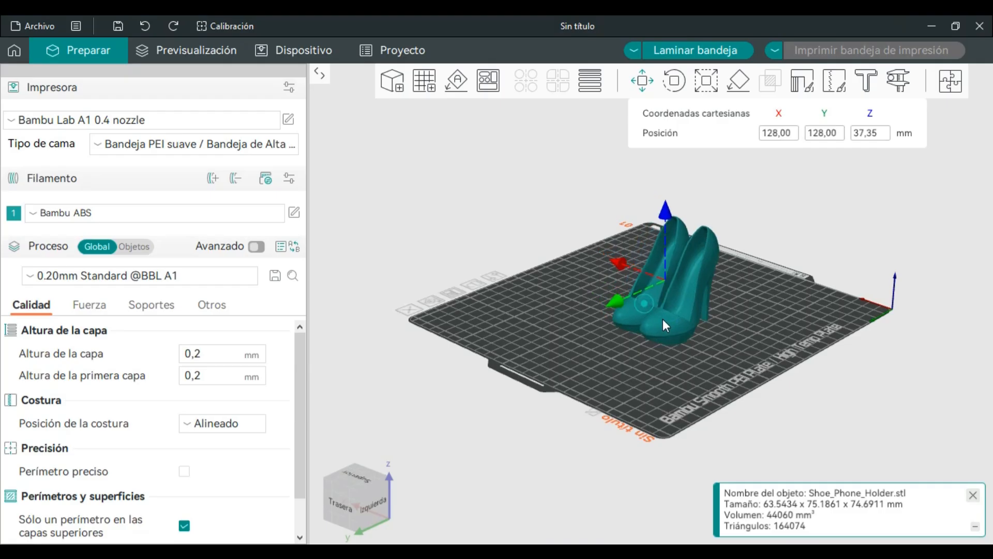
{"action": "left_click_drag", "start_coordinate": [663, 325], "coordinate": [641, 313]}
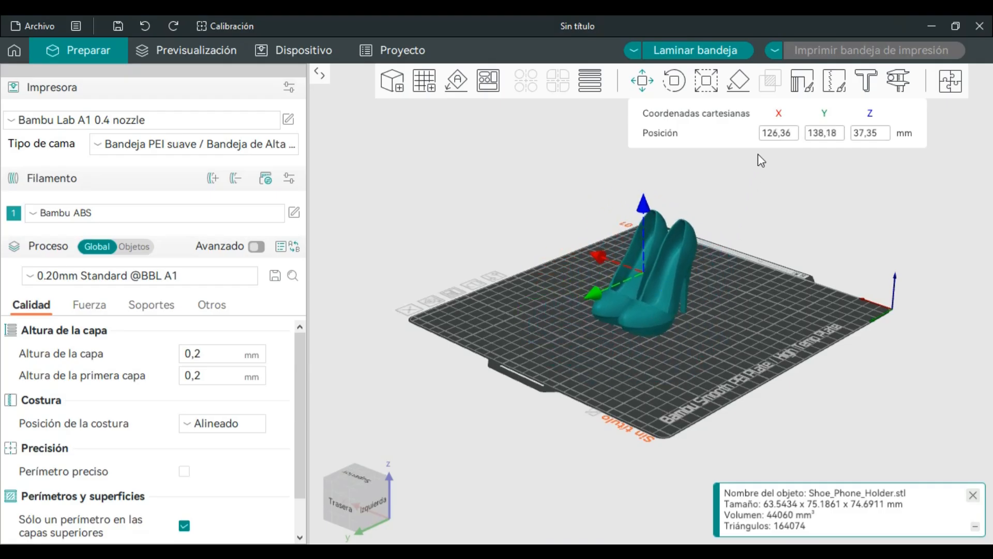
{"action": "key", "text": "Return"}
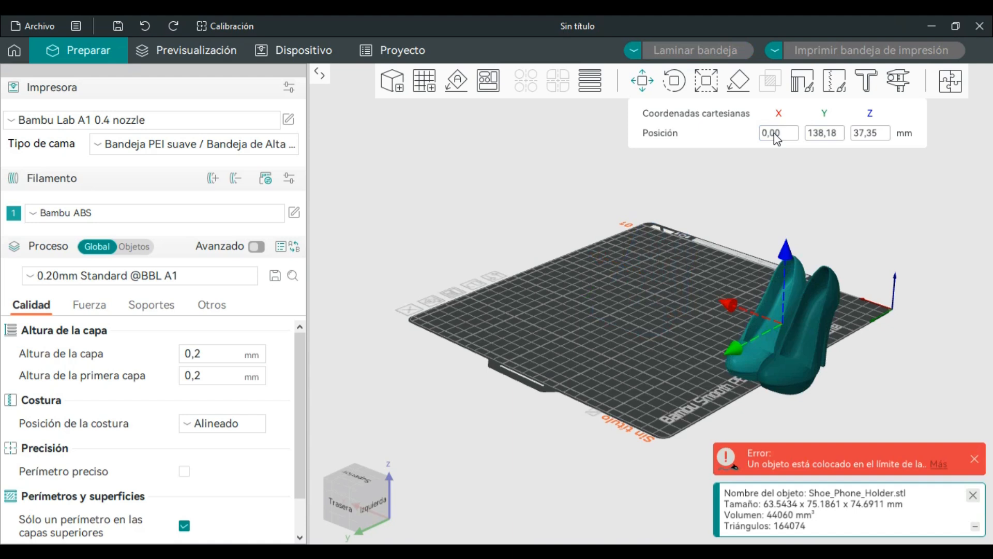
{"action": "key", "text": "ctrl+r"}
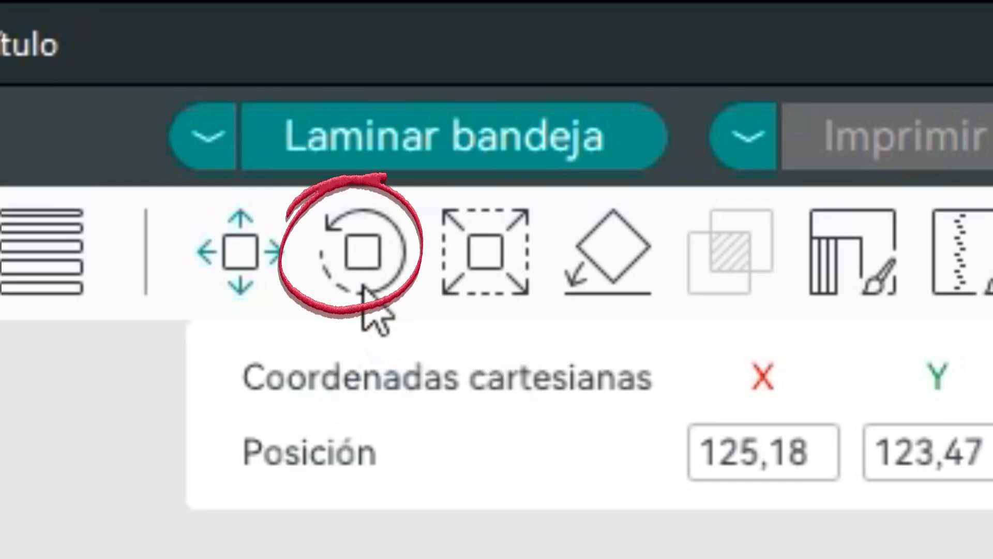
- Rotate the shoe model by about 0.36° around the Z axis
{"action": "left_click", "coordinate": [364, 287]}
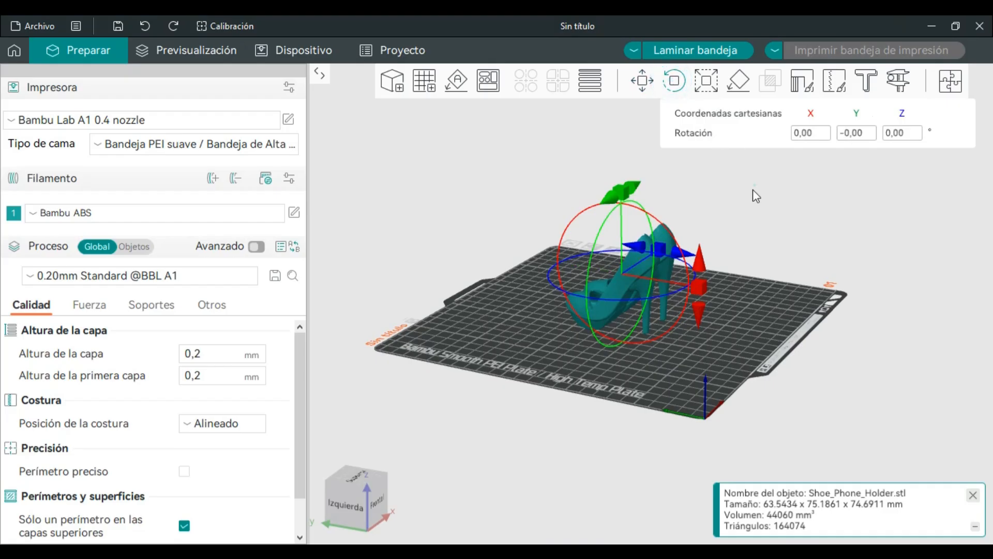
{"action": "left_click_drag", "start_coordinate": [753, 189], "coordinate": [688, 283]}
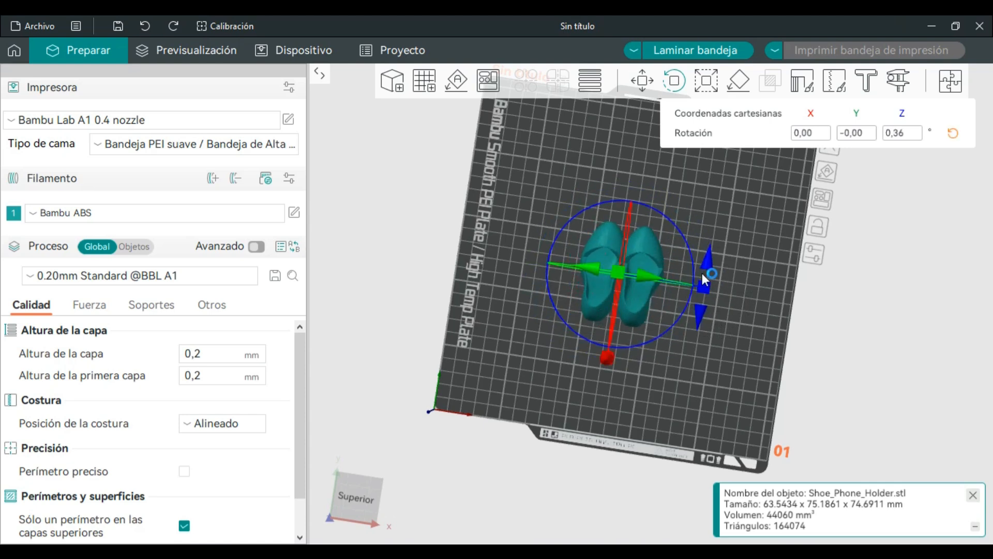
- Try scaling the shoe model uniformly to 200 %, and to an X size of 50 mm
{"action": "left_click", "coordinate": [709, 78]}
{"action": "left_click_drag", "start_coordinate": [800, 252], "coordinate": [828, 186]}
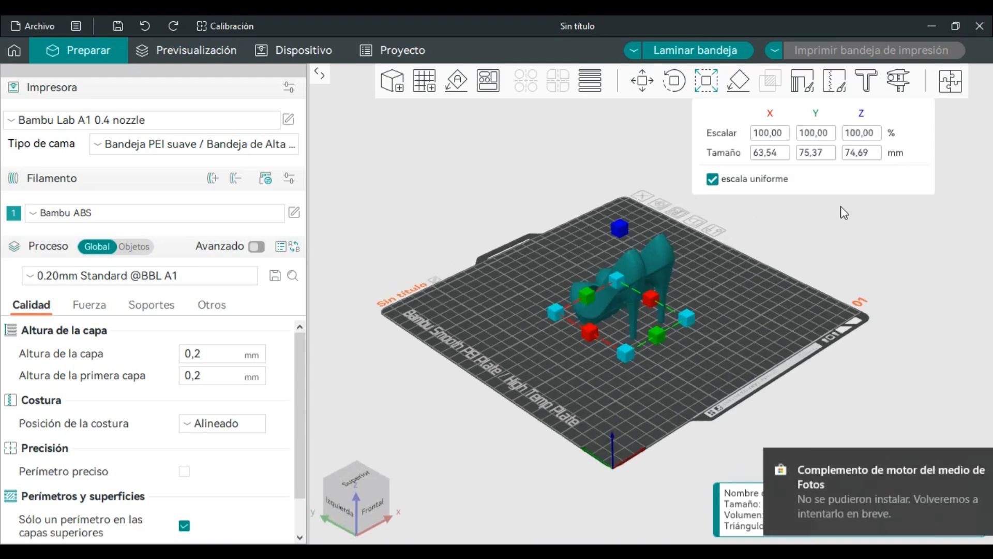
{"action": "left_click", "coordinate": [768, 137]}
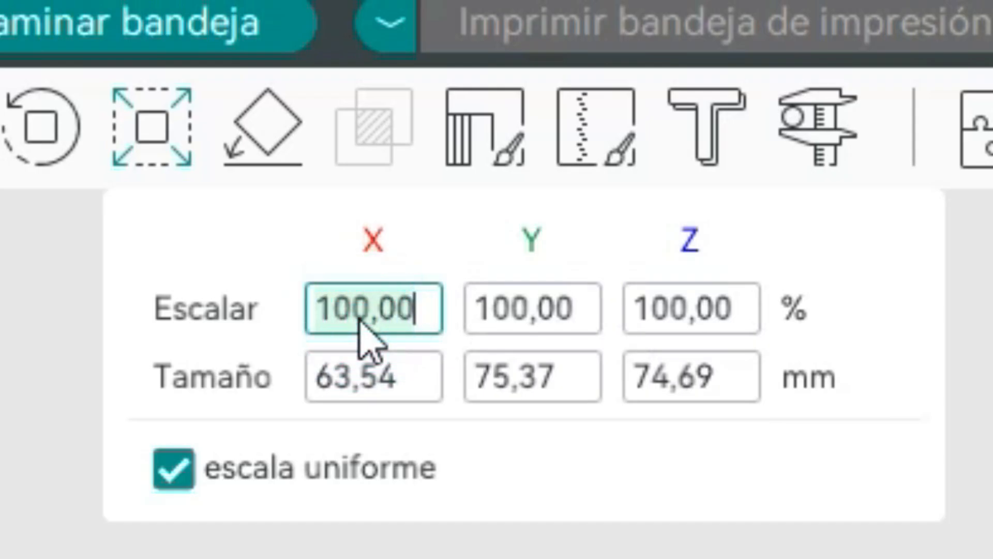
{"action": "type", "text": "200"}
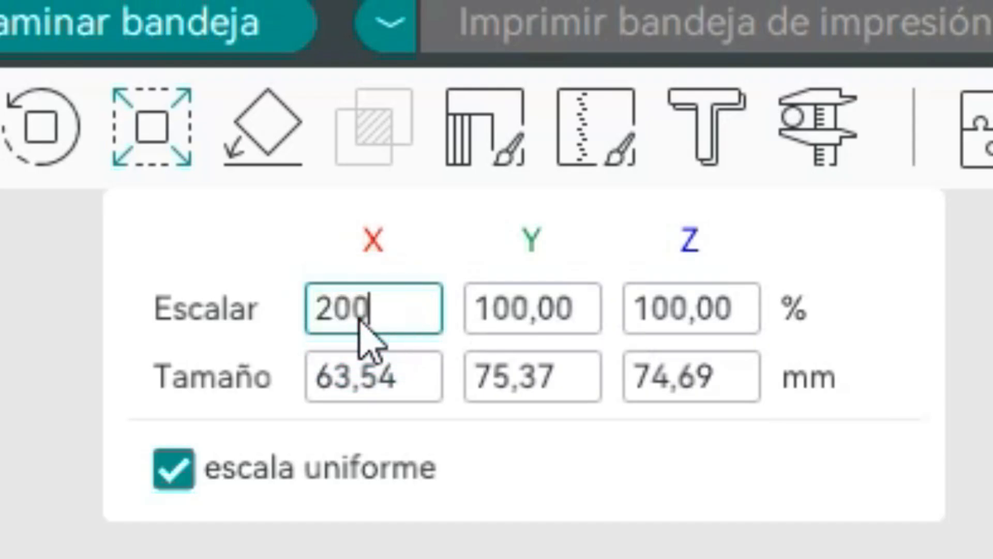
{"action": "key", "text": "Return"}
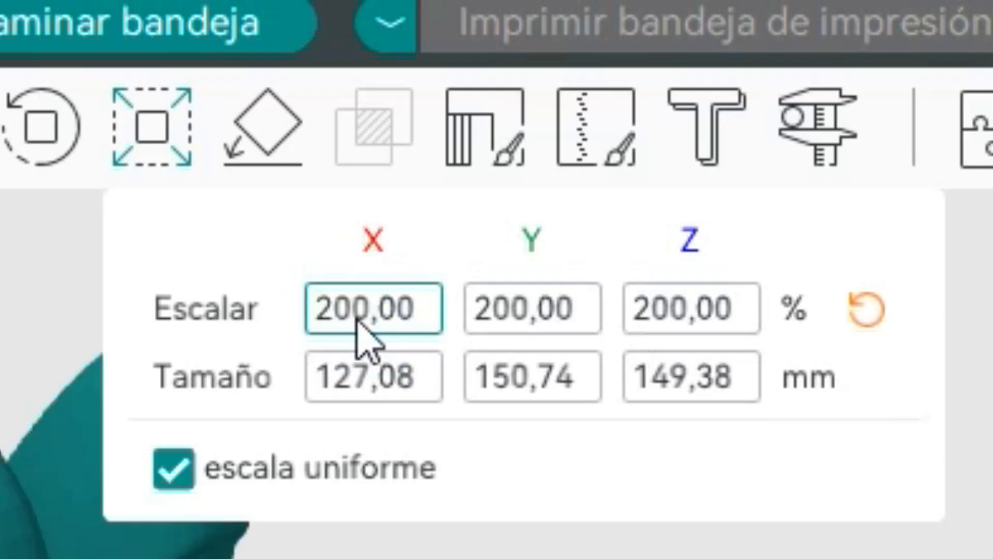
{"action": "left_click", "coordinate": [411, 365]}
{"action": "type", "text": "50"}
{"action": "key", "text": "Return"}
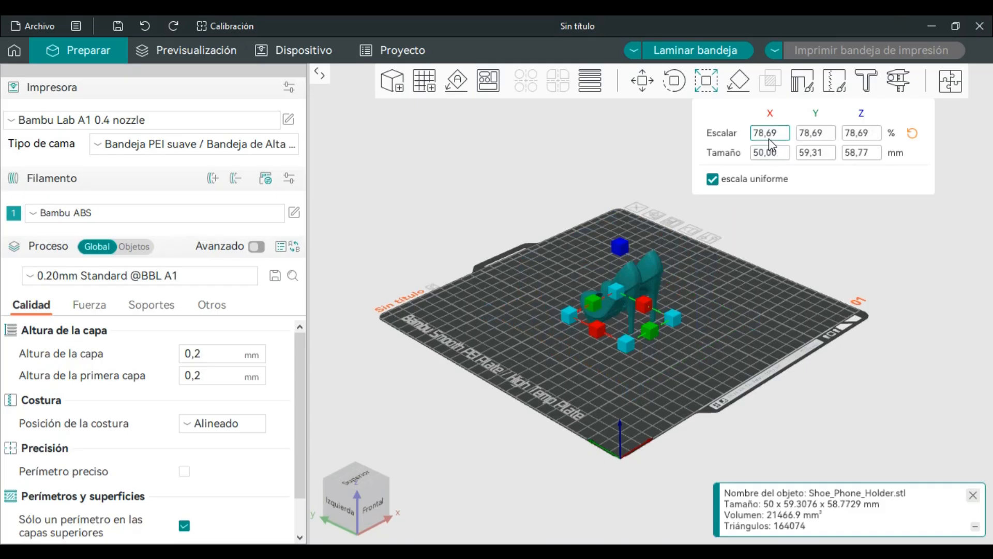
- Restore the shoe model's uniform scale to 100 %
{"action": "left_click", "coordinate": [771, 135]}
{"action": "type", "text": "10"}
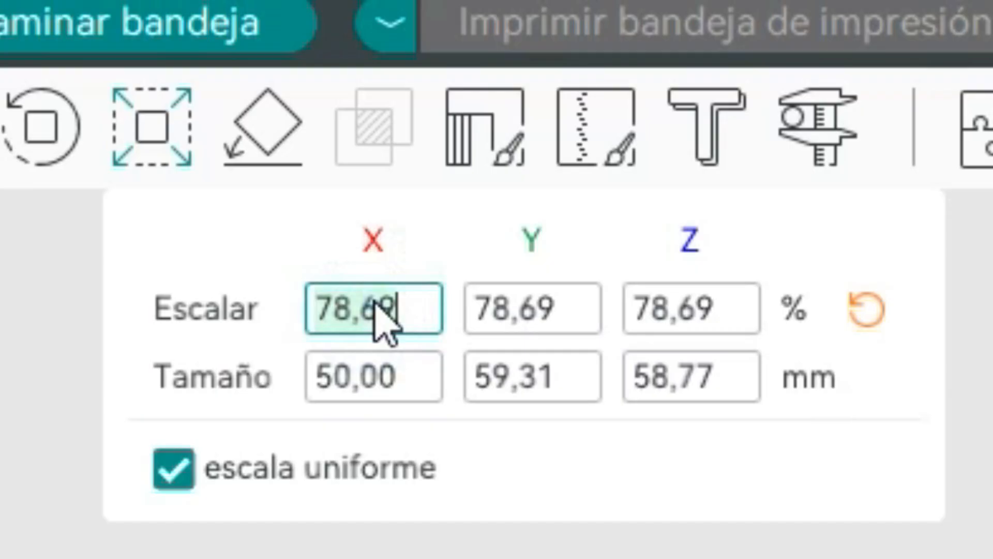
{"action": "type", "text": "0"}
{"action": "key", "text": "Return"}
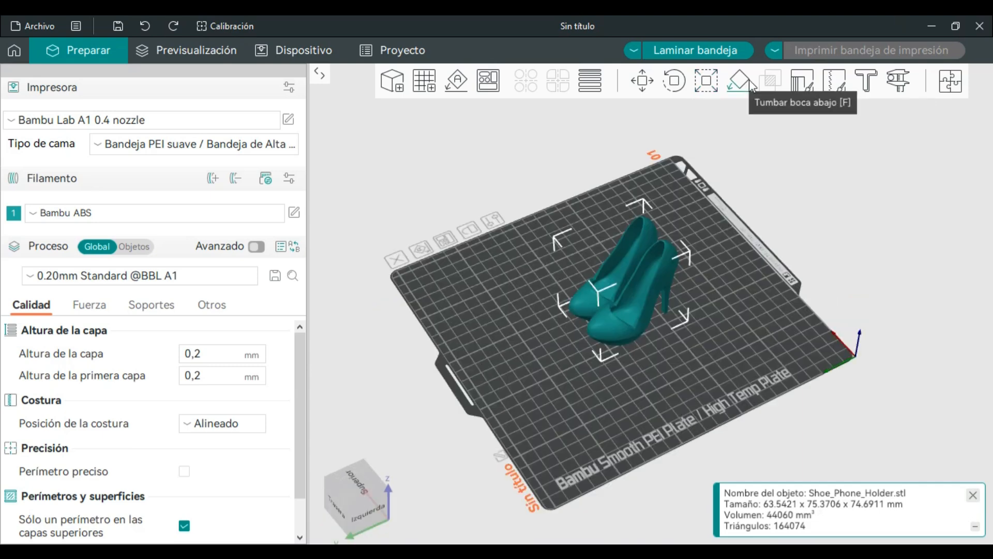
- Try laying the shoe model upside down with its heels up and with its toes up, using Lay on Face
{"action": "left_click", "coordinate": [750, 82]}
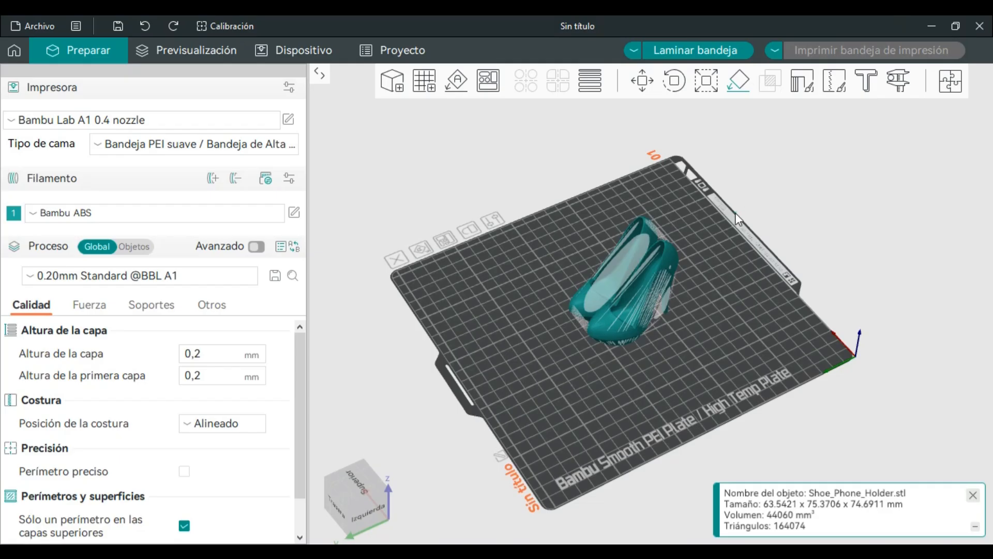
{"action": "mouse_move", "coordinate": [735, 213]}
{"action": "left_mouse_down"}
{"action": "mouse_move", "coordinate": [681, 169]}
{"action": "mouse_move", "coordinate": [665, 129]}
{"action": "mouse_move", "coordinate": [714, 184]}
{"action": "mouse_move", "coordinate": [697, 209]}
{"action": "mouse_move", "coordinate": [707, 221]}
{"action": "mouse_move", "coordinate": [740, 198]}
{"action": "left_mouse_up"}
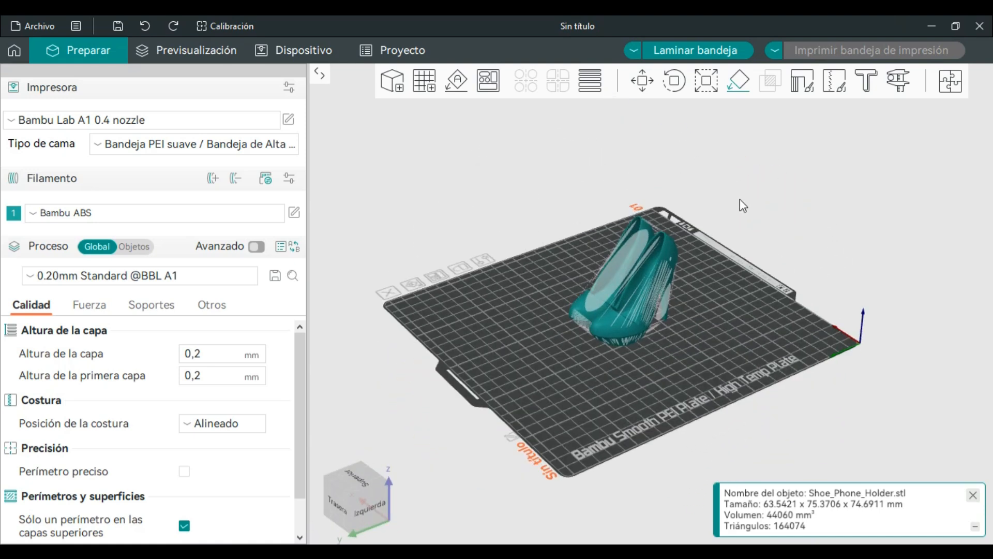
{"action": "scroll", "coordinate": [626, 296], "scroll_direction": "up", "scroll_amount": 5}
{"action": "left_click_drag", "start_coordinate": [788, 346], "coordinate": [616, 252]}
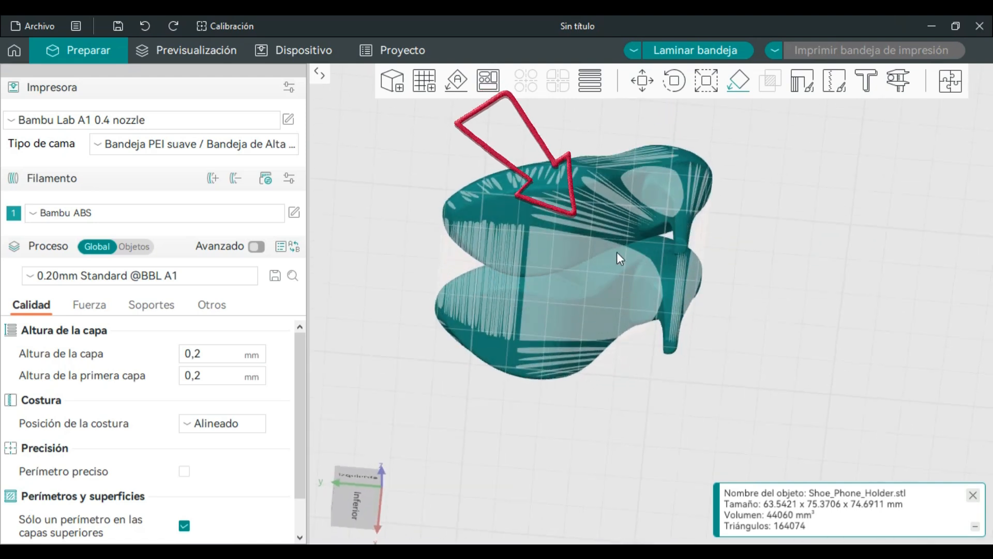
{"action": "scroll", "coordinate": [670, 249], "scroll_direction": "up", "scroll_amount": 3}
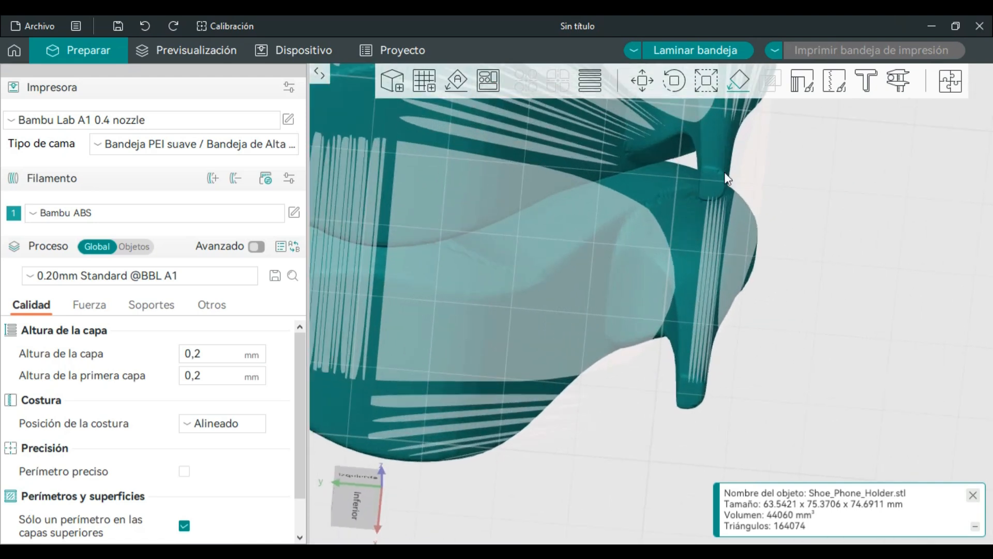
{"action": "scroll", "coordinate": [527, 322], "scroll_direction": "down", "scroll_amount": 5}
{"action": "left_click_drag", "start_coordinate": [544, 214], "coordinate": [759, 313]}
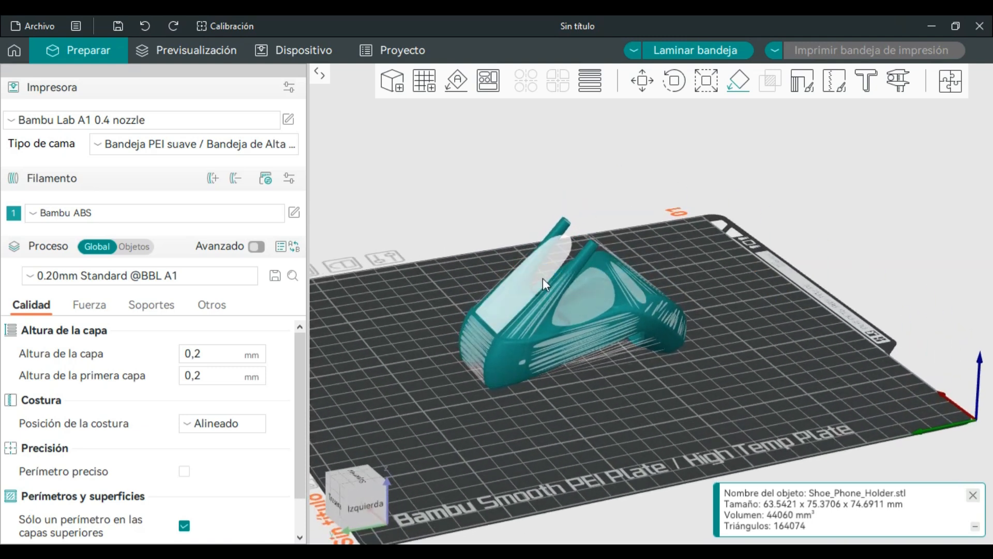
{"action": "left_click_drag", "start_coordinate": [542, 278], "coordinate": [769, 260]}
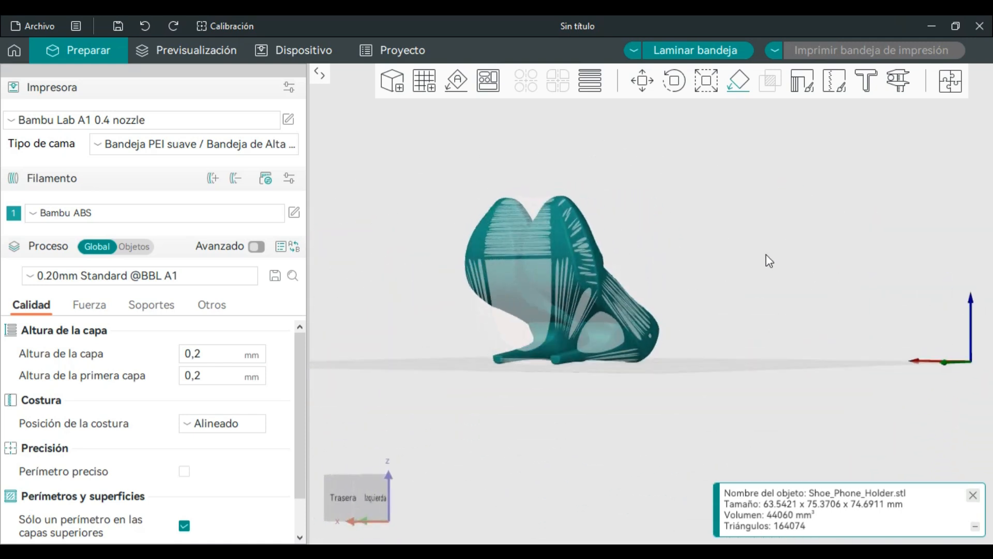
- Lay the shoe model upright on its soles and heels, leave Lay on Face and reselect the model
{"action": "left_click_drag", "start_coordinate": [534, 285], "coordinate": [768, 301]}
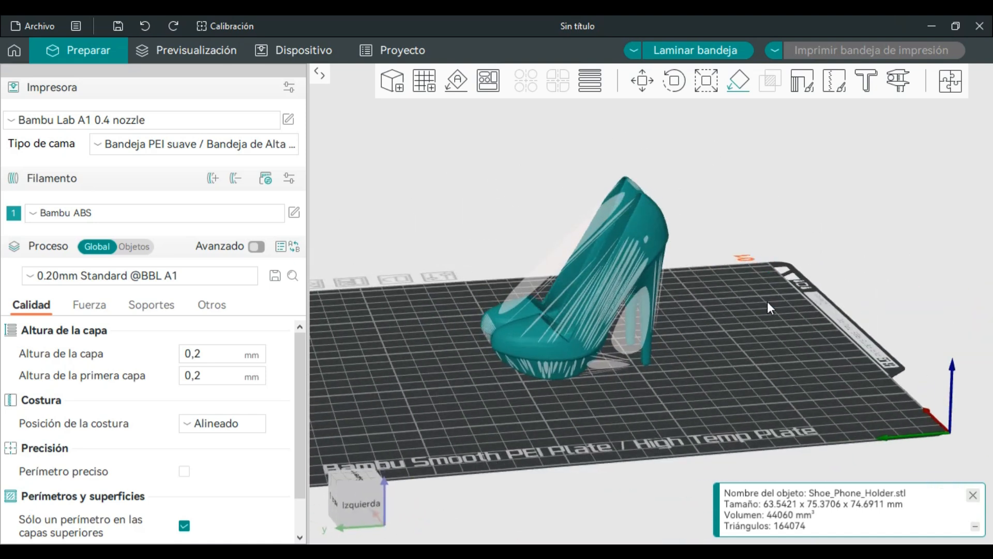
{"action": "left_click", "coordinate": [768, 301]}
{"action": "mouse_move", "coordinate": [768, 253]}
{"action": "left_mouse_down"}
{"action": "mouse_move", "coordinate": [778, 311]}
{"action": "mouse_move", "coordinate": [760, 251]}
{"action": "left_mouse_up"}
{"action": "left_click", "coordinate": [641, 274]}
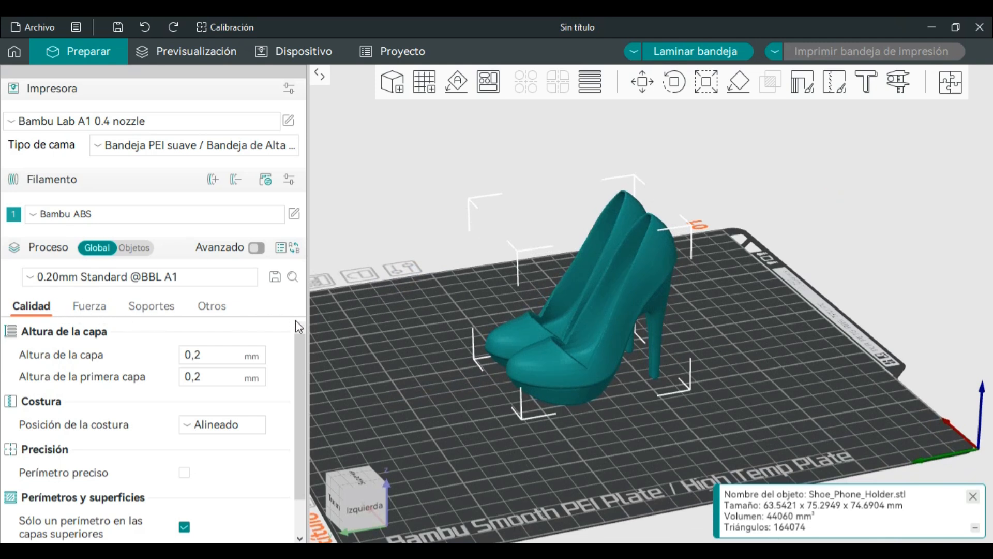
- Examine the layer height and first layer height in the process quality settings
{"action": "mouse_move", "coordinate": [295, 365]}
{"action": "left_mouse_down"}
{"action": "mouse_move", "coordinate": [294, 435]}
{"action": "mouse_move", "coordinate": [300, 371]}
{"action": "left_mouse_up"}
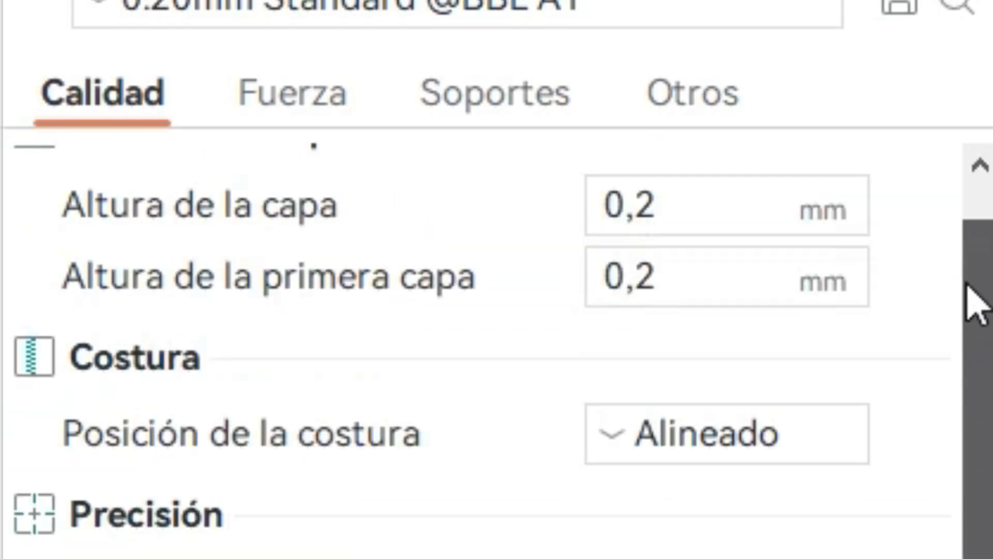
{"action": "left_click_drag", "start_coordinate": [972, 306], "coordinate": [746, 265]}
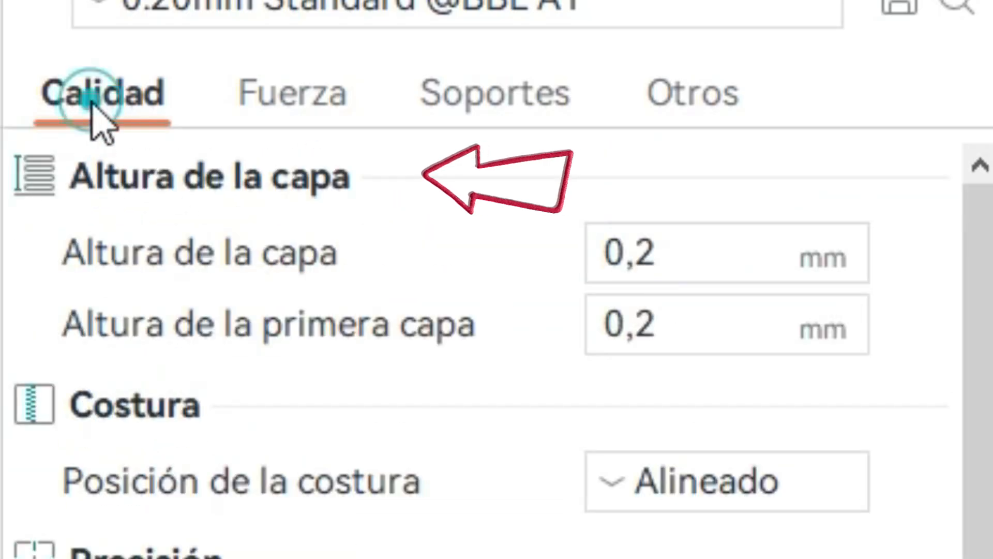
{"action": "left_click", "coordinate": [690, 259]}
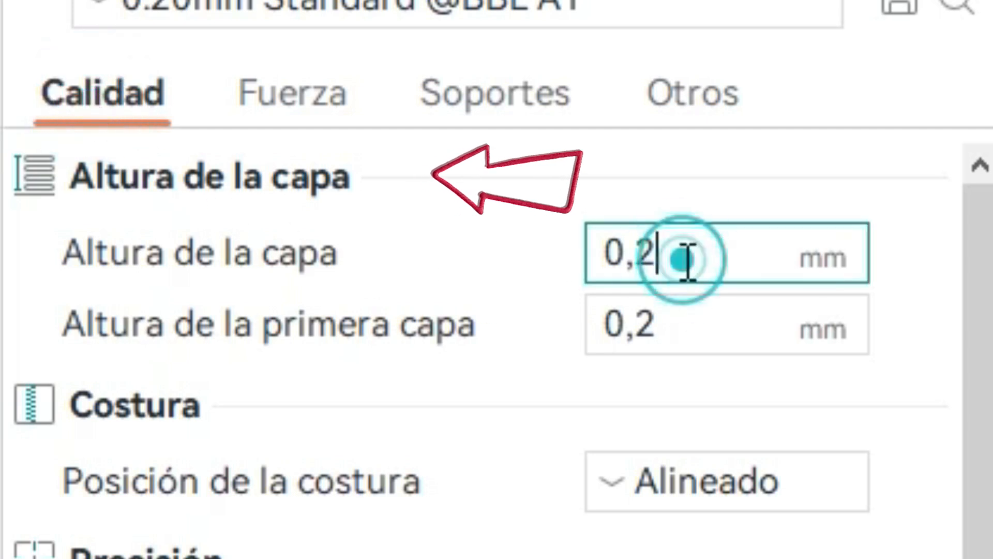
{"action": "double_click", "coordinate": [721, 240]}
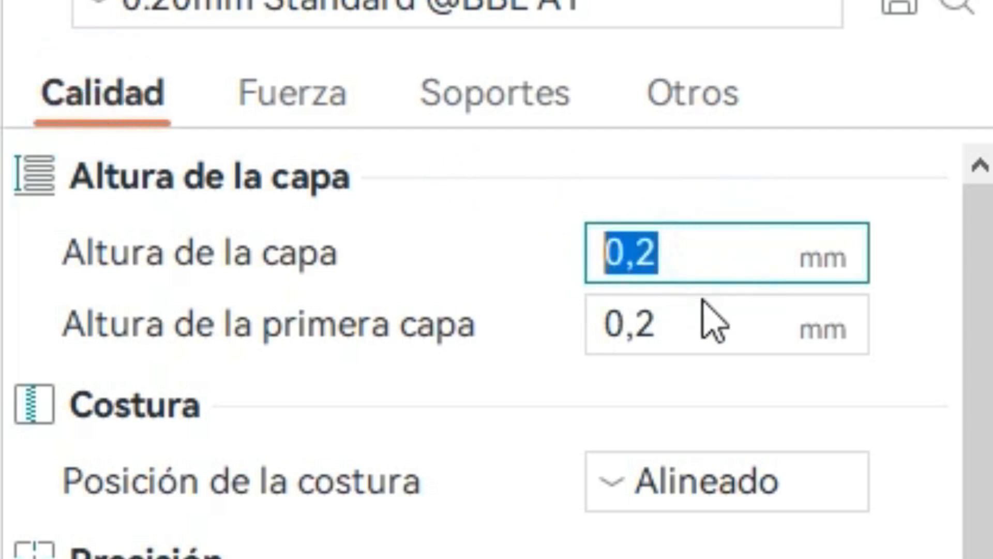
{"action": "left_click", "coordinate": [704, 323]}
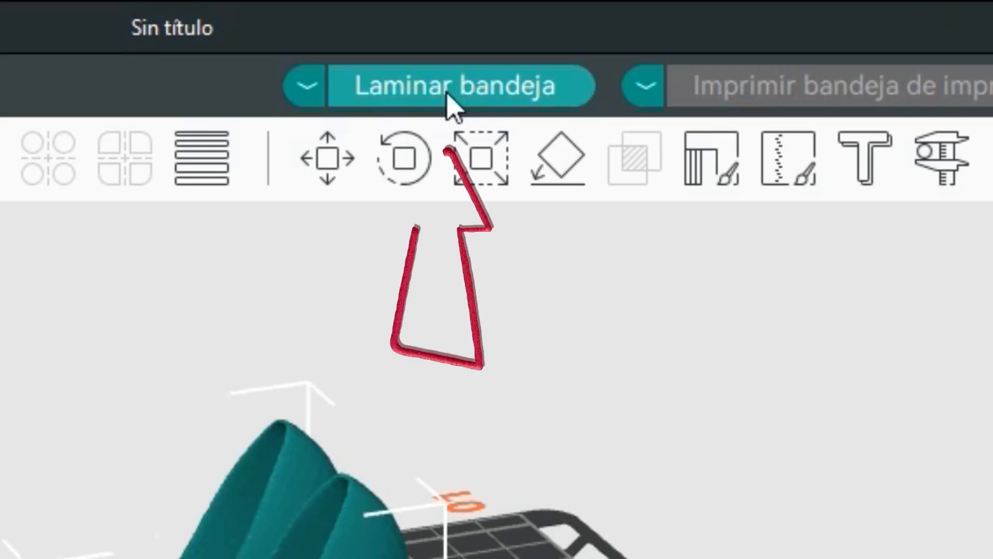
- Slice the plate and collapse the settings sidebar to enlarge the sliced preview
{"action": "left_click", "coordinate": [693, 53]}
{"action": "left_click", "coordinate": [448, 96]}
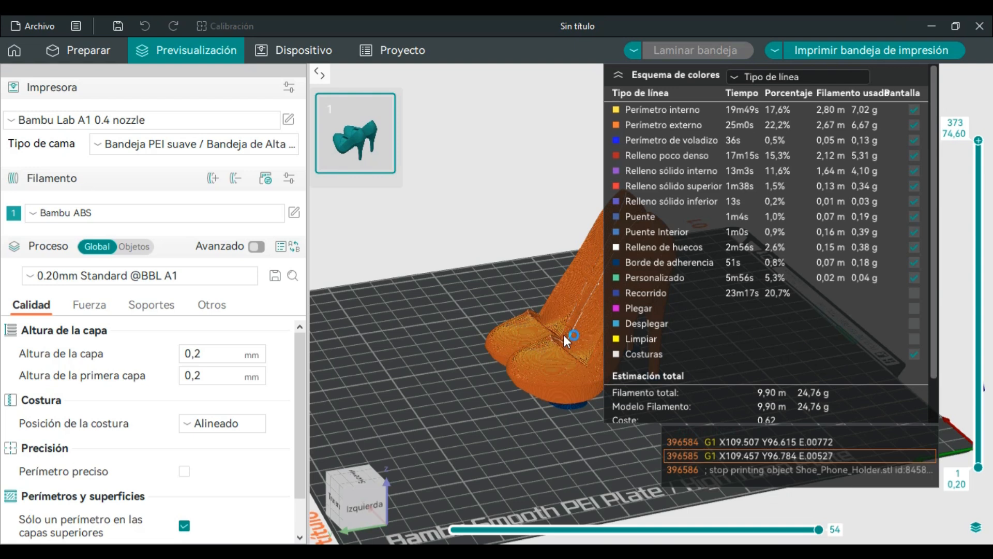
{"action": "left_click_drag", "start_coordinate": [501, 278], "coordinate": [386, 257]}
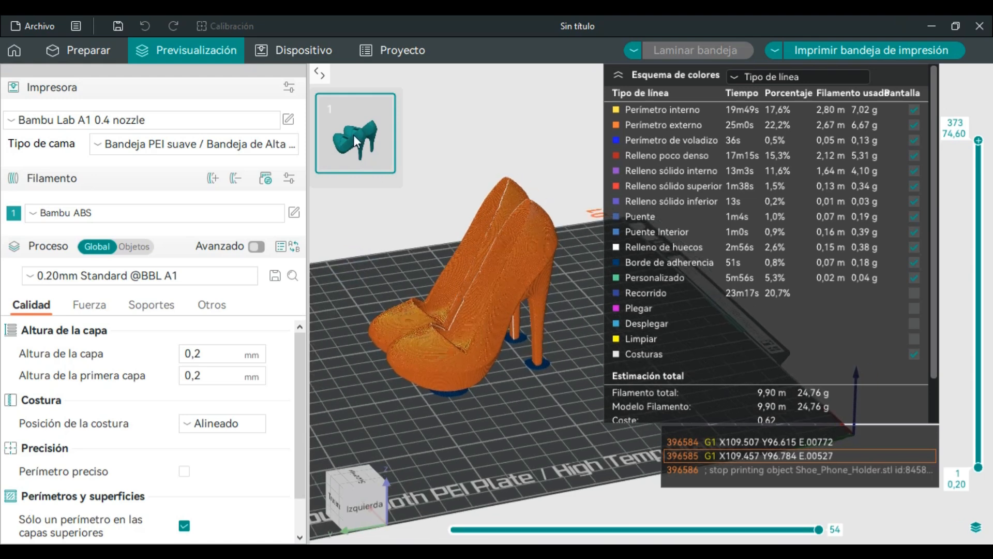
{"action": "left_click", "coordinate": [320, 74]}
- Examine the layer lines, seam and brim around the shoe's heel up close in the sliced preview
{"action": "scroll", "coordinate": [477, 321], "scroll_direction": "up", "scroll_amount": 5}
{"action": "scroll", "coordinate": [374, 363], "scroll_direction": "up", "scroll_amount": 3}
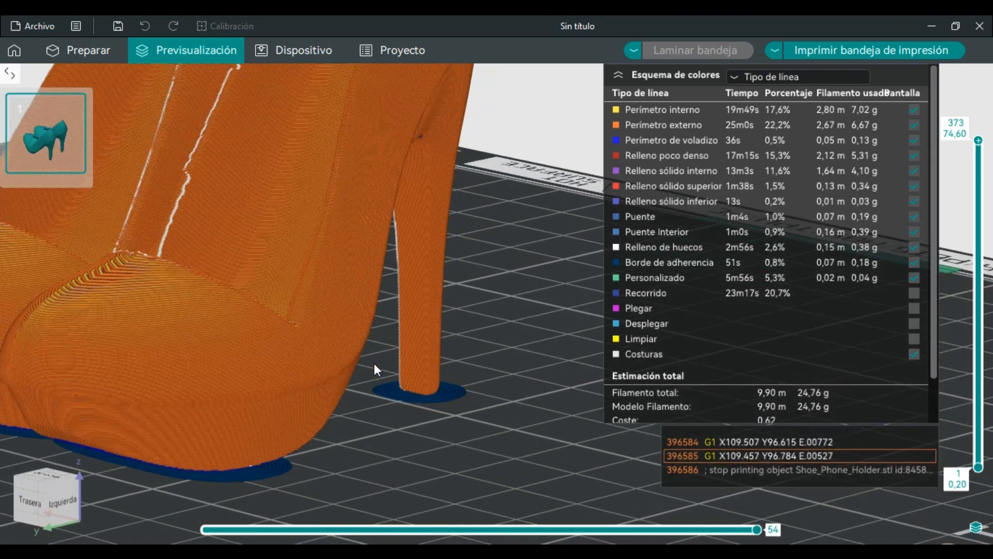
{"action": "scroll", "coordinate": [414, 337], "scroll_direction": "up", "scroll_amount": 4}
{"action": "right_click_drag", "start_coordinate": [426, 288], "coordinate": [353, 281]}
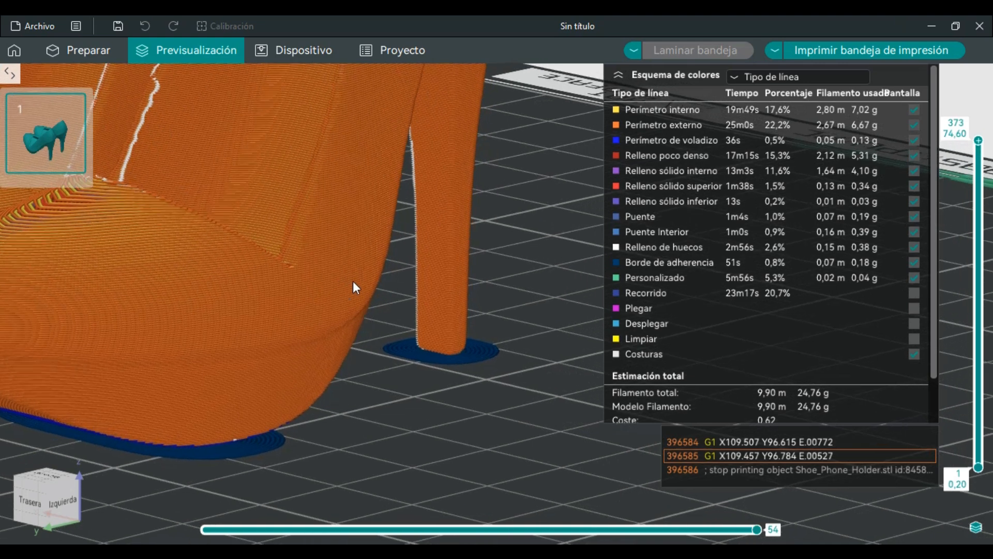
{"action": "scroll", "coordinate": [442, 357], "scroll_direction": "up", "scroll_amount": 8}
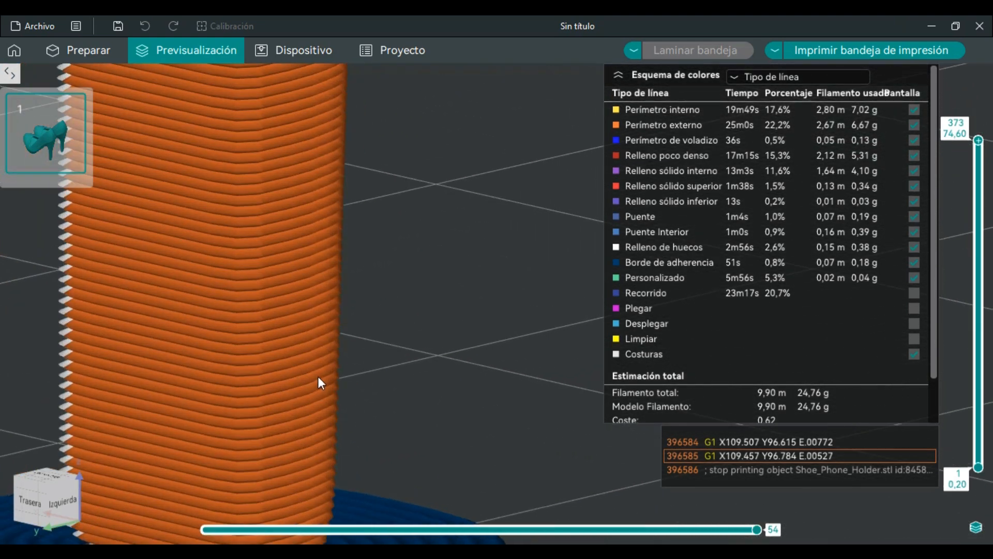
{"action": "scroll", "coordinate": [563, 229], "scroll_direction": "down", "scroll_amount": 5}
{"action": "scroll", "coordinate": [545, 256], "scroll_direction": "up", "scroll_amount": 3}
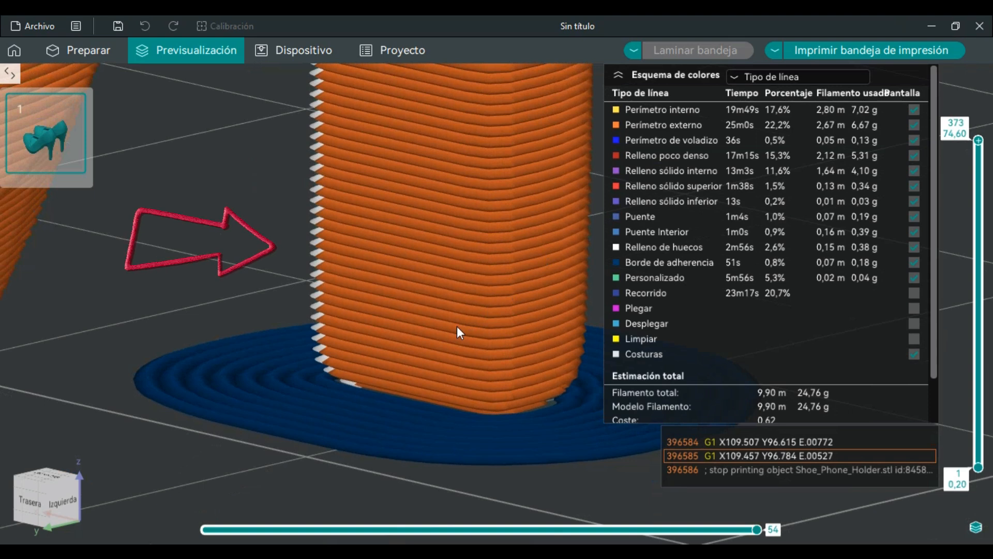
{"action": "scroll", "coordinate": [377, 346], "scroll_direction": "down", "scroll_amount": 5}
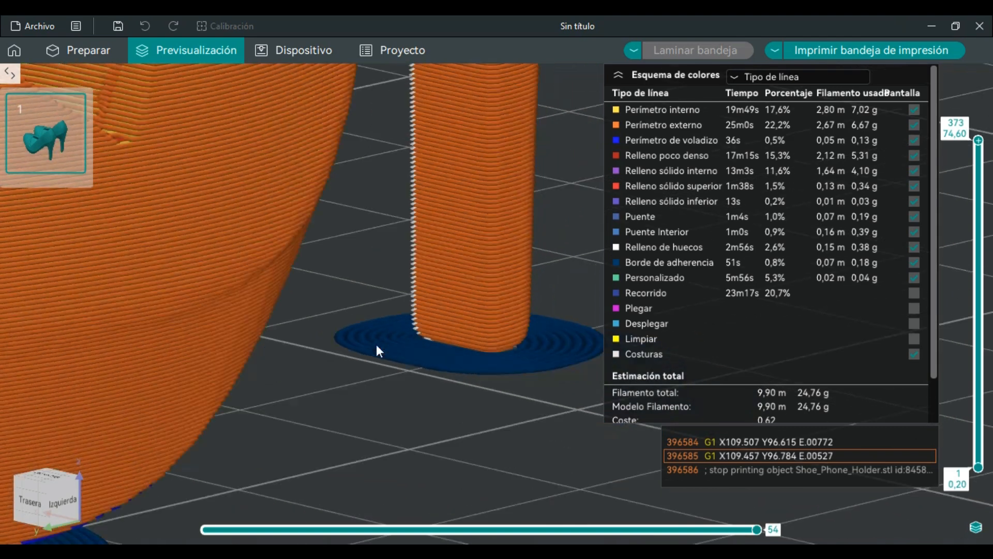
- Lower the previewed layer range to layer 1 and scrub through the nozzle path of that layer
{"action": "left_click_drag", "start_coordinate": [978, 140], "coordinate": [979, 323]}
{"action": "scroll", "coordinate": [378, 285], "scroll_direction": "down", "scroll_amount": 10}
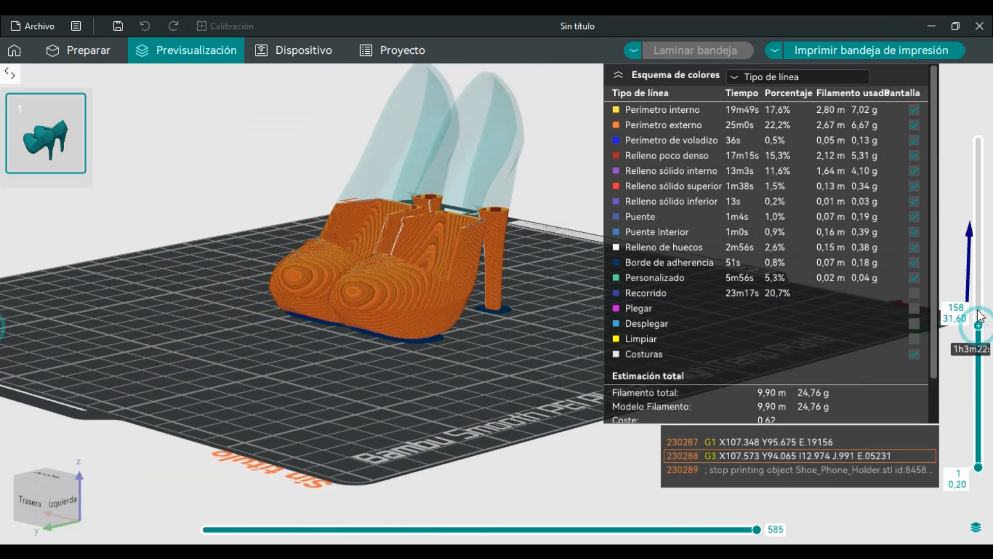
{"action": "left_click_drag", "start_coordinate": [979, 323], "coordinate": [979, 302]}
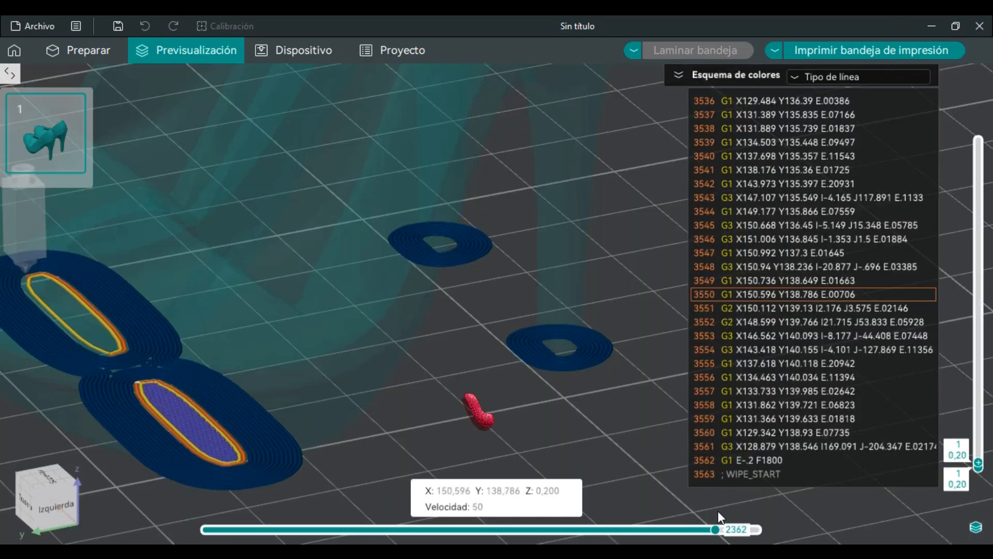
{"action": "left_click_drag", "start_coordinate": [718, 512], "coordinate": [748, 507]}
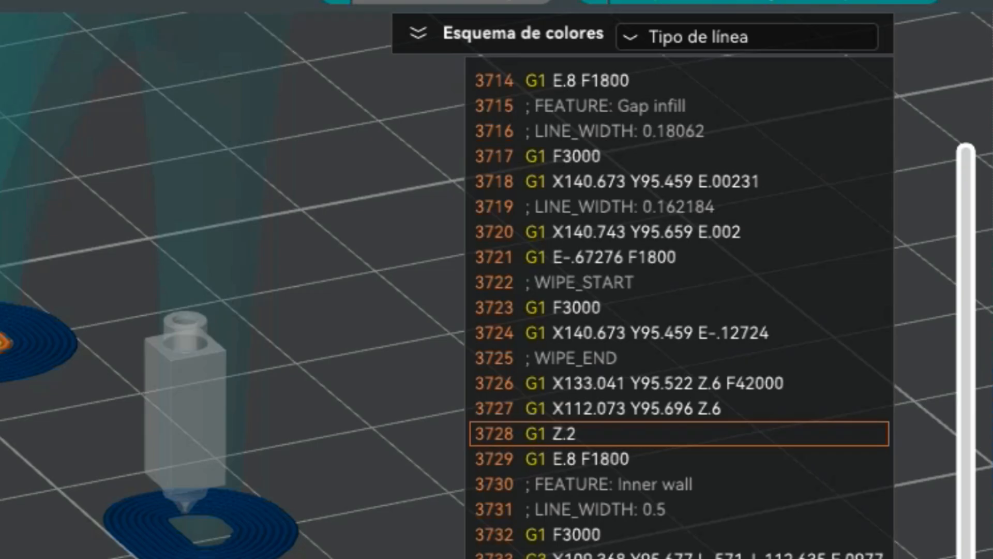
- Raise the previewed layer range to layer 367 and examine the heel's walls and brim up close
{"action": "left_click_drag", "start_coordinate": [978, 466], "coordinate": [978, 452]}
{"action": "left_click_drag", "start_coordinate": [966, 556], "coordinate": [967, 553]}
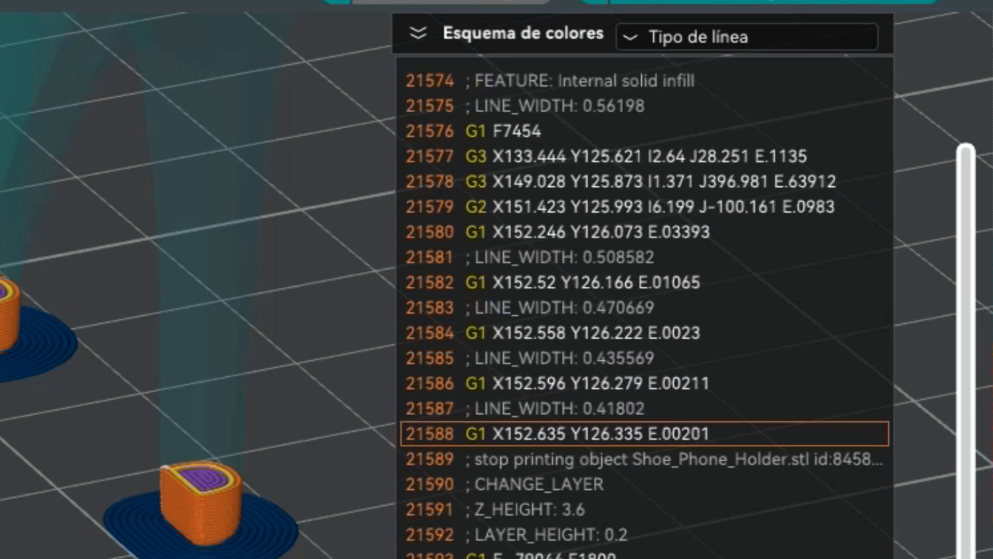
{"action": "left_click_drag", "start_coordinate": [977, 452], "coordinate": [977, 144]}
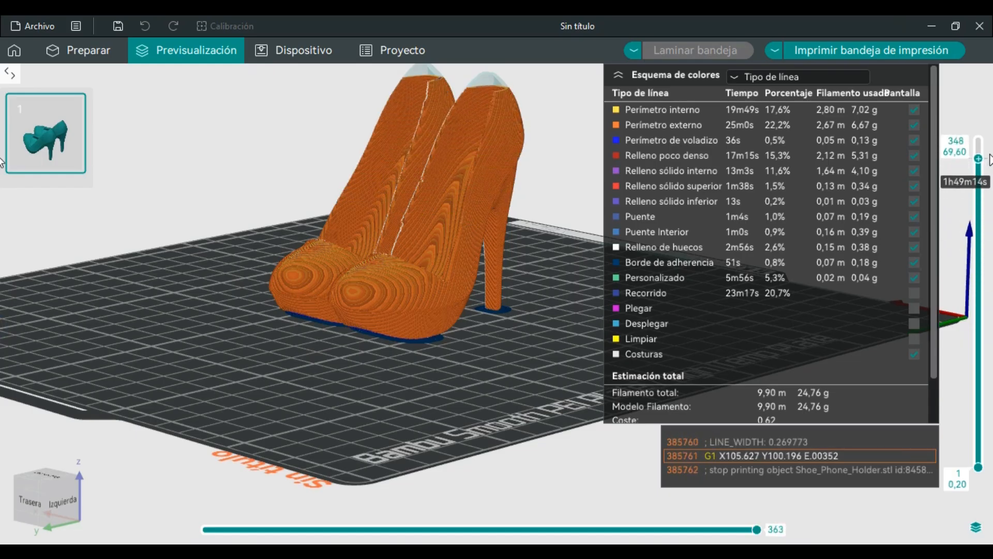
{"action": "scroll", "coordinate": [492, 325], "scroll_direction": "up", "scroll_amount": 6}
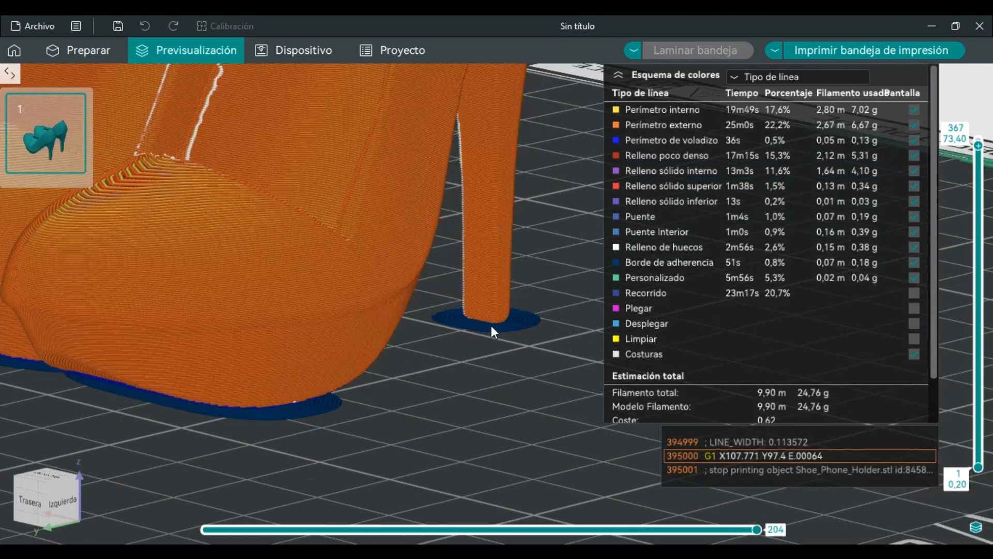
{"action": "scroll", "coordinate": [491, 325], "scroll_direction": "up", "scroll_amount": 5}
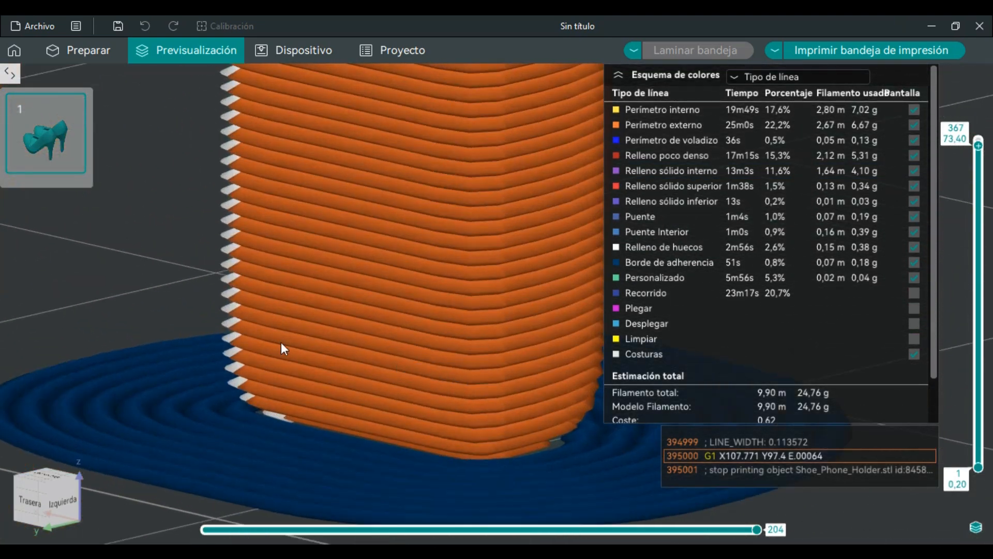
{"action": "right_click_drag", "start_coordinate": [189, 297], "coordinate": [168, 274]}
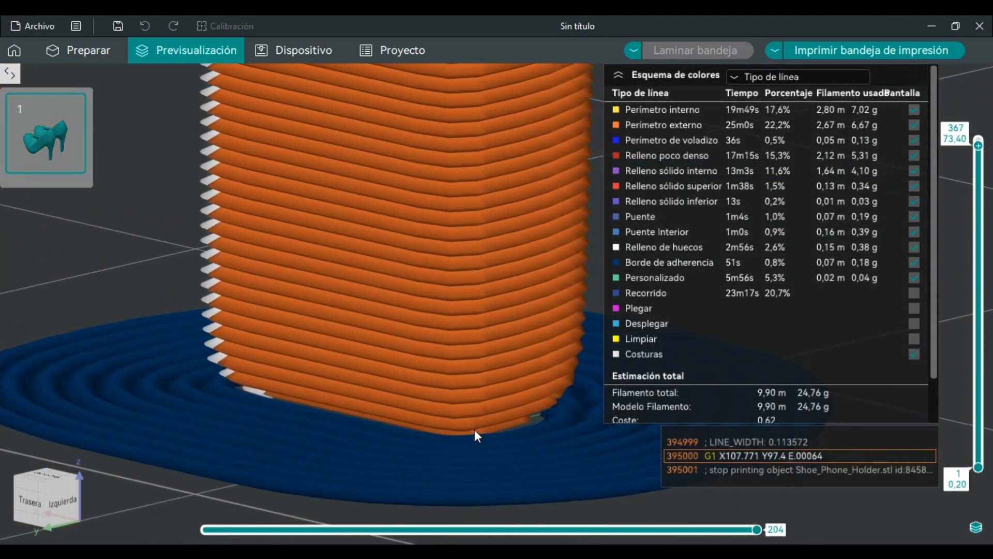
- Lower the previewed layer range to layer 1 and raise it layer by layer up to layer 5
{"action": "scroll", "coordinate": [475, 430], "scroll_direction": "up", "scroll_amount": 1}
{"action": "left_click_drag", "start_coordinate": [979, 151], "coordinate": [963, 452]}
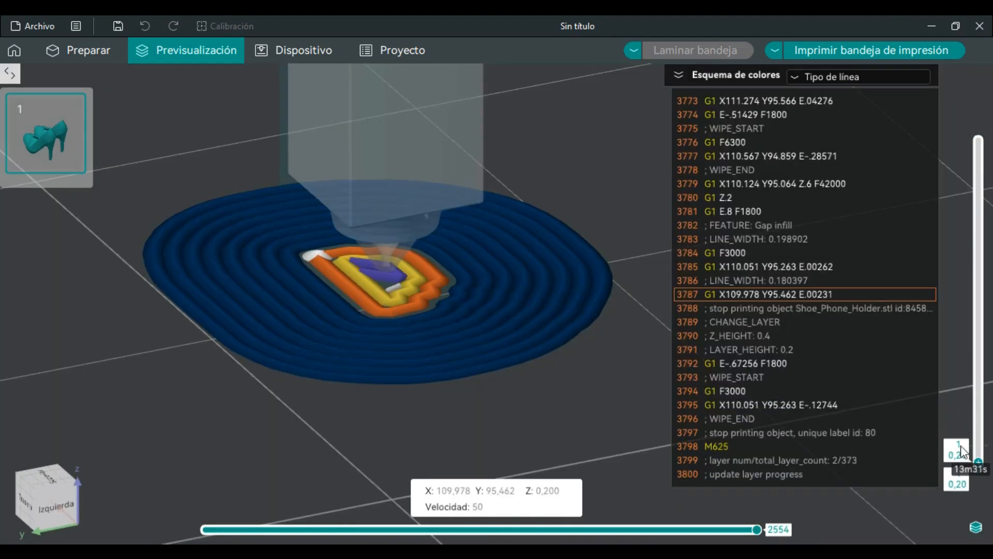
{"action": "left_click_drag", "start_coordinate": [978, 445], "coordinate": [982, 477]}
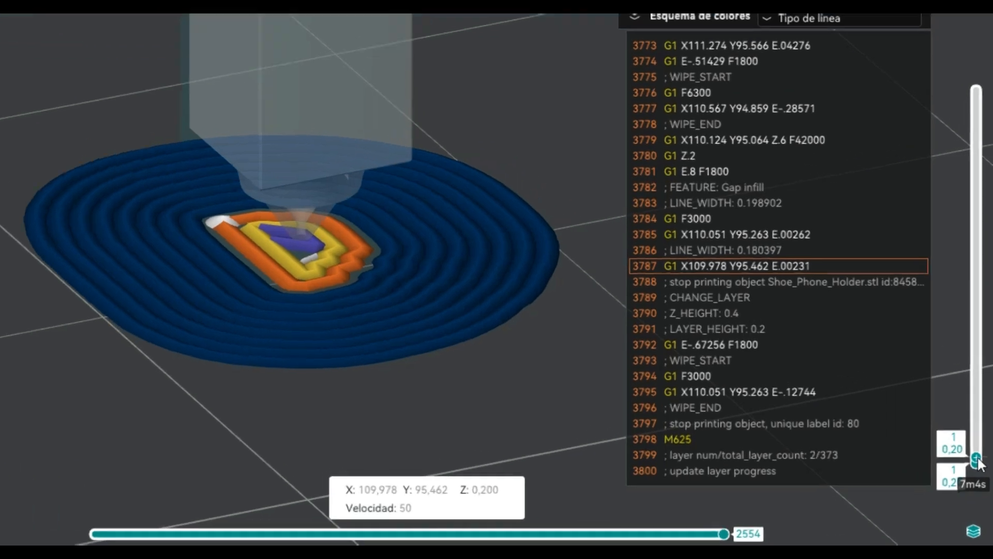
{"action": "left_click_drag", "start_coordinate": [978, 458], "coordinate": [984, 458]}
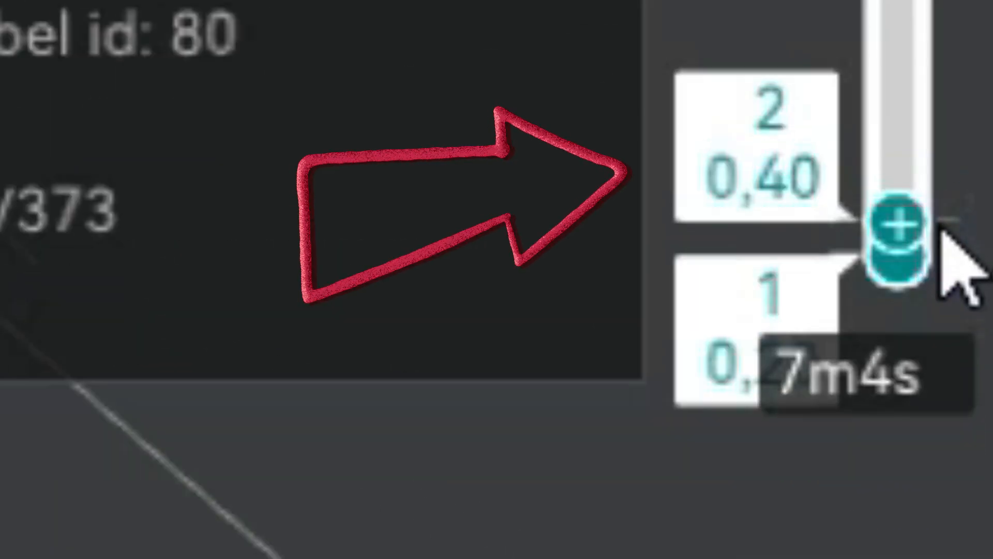
{"action": "left_click_drag", "start_coordinate": [941, 232], "coordinate": [939, 228]}
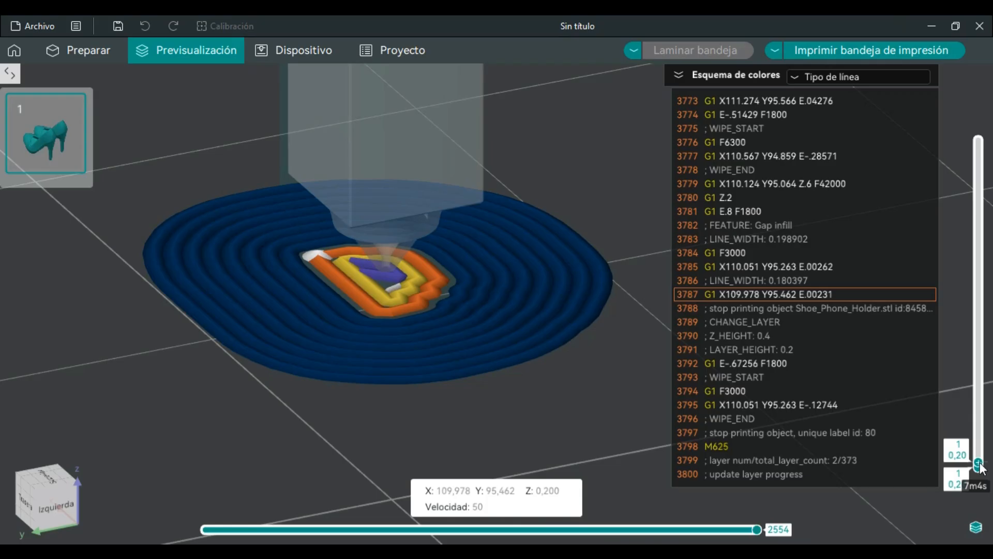
{"action": "left_click_drag", "start_coordinate": [980, 463], "coordinate": [979, 462]}
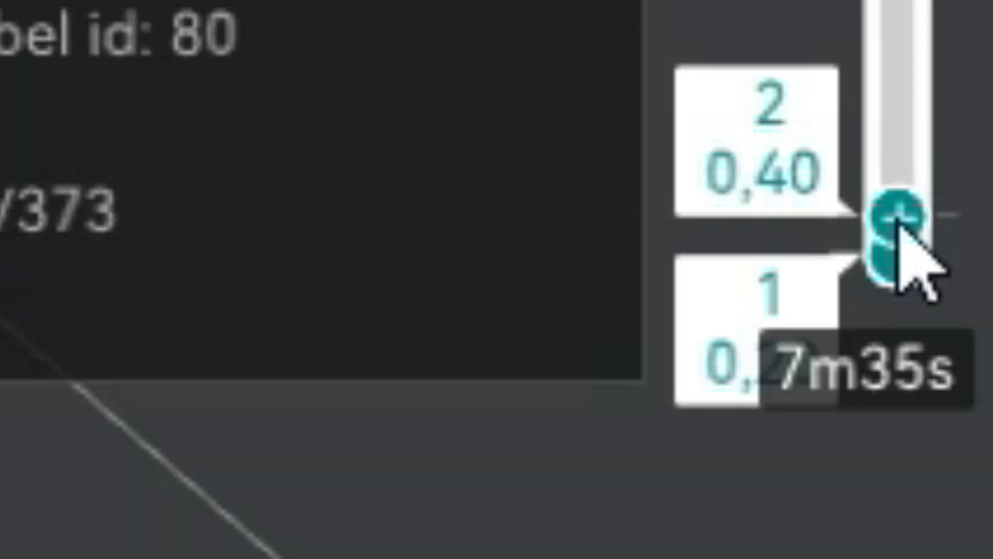
{"action": "left_click_drag", "start_coordinate": [898, 220], "coordinate": [896, 213]}
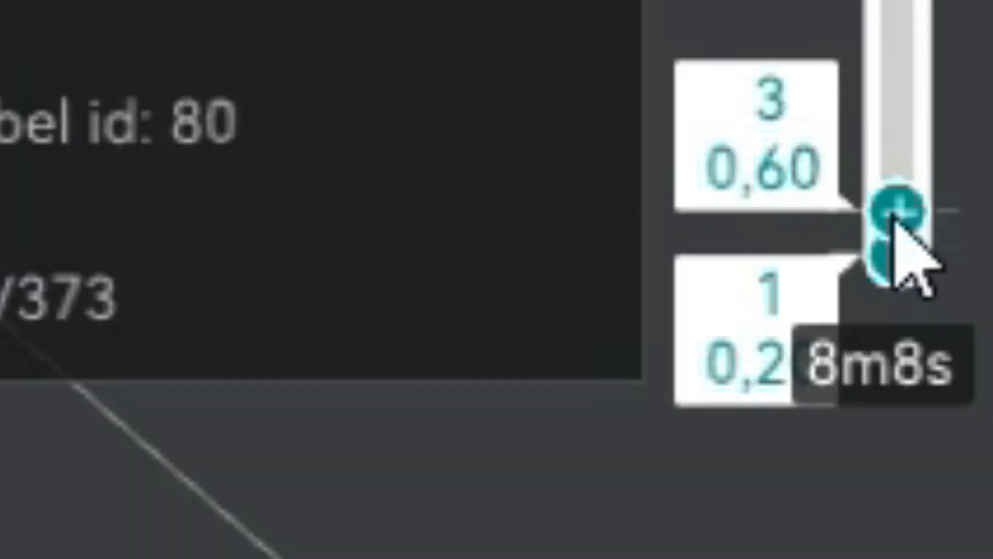
{"action": "left_click_drag", "start_coordinate": [893, 216], "coordinate": [894, 207]}
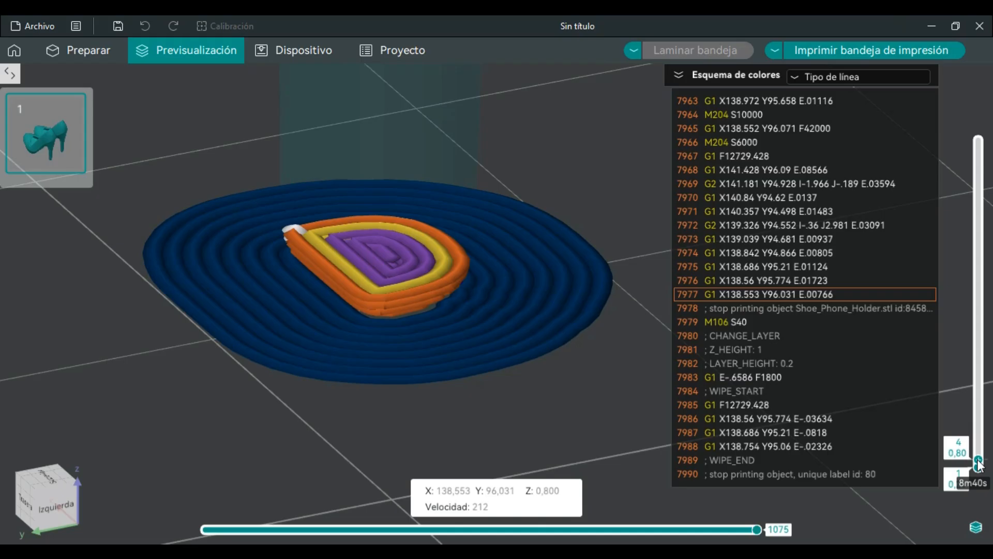
{"action": "scroll", "coordinate": [978, 464], "scroll_direction": "up", "scroll_amount": 1}
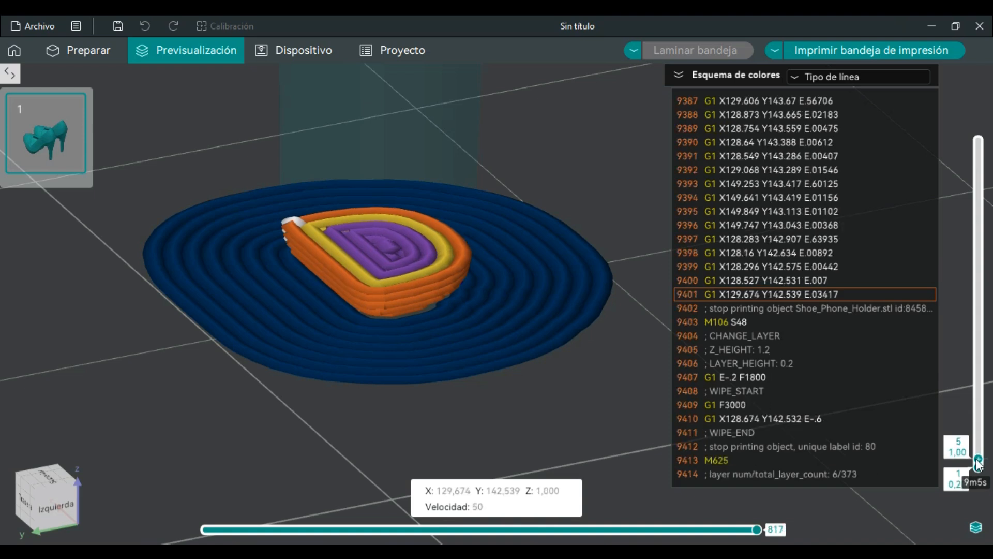
- Examine the stacked walls, solid infill and surrounding brim of the heel's first five layers up close
{"action": "mouse_move", "coordinate": [328, 377]}
{"action": "right_mouse_down"}
{"action": "mouse_move", "coordinate": [322, 369]}
{"action": "mouse_move", "coordinate": [337, 378]}
{"action": "right_mouse_up"}
{"action": "left_click_drag", "start_coordinate": [337, 378], "coordinate": [321, 355]}
{"action": "right_click_drag", "start_coordinate": [371, 335], "coordinate": [533, 280]}
{"action": "scroll", "coordinate": [381, 372], "scroll_direction": "up", "scroll_amount": 8}
{"action": "right_click_drag", "start_coordinate": [420, 343], "coordinate": [473, 250]}
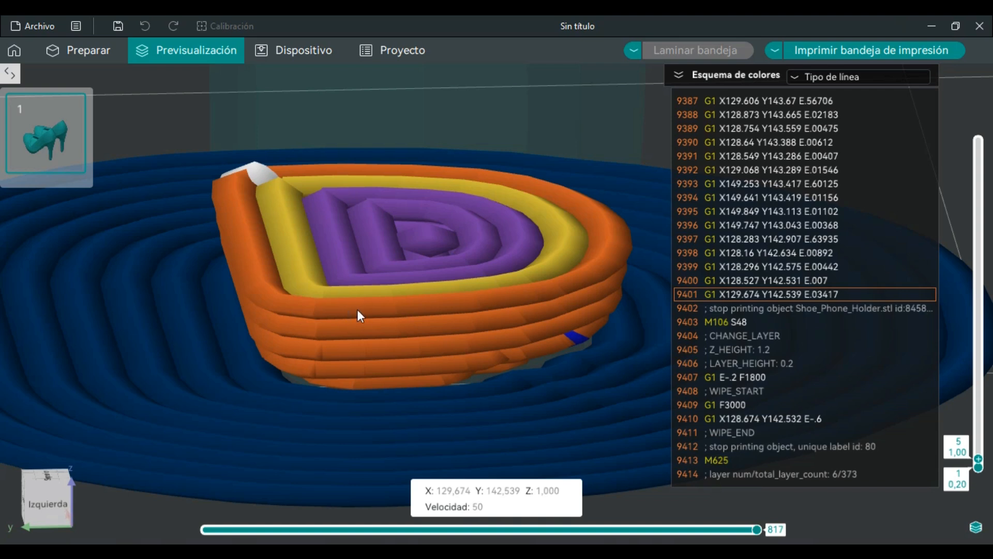
- Raise the previewed layer range to layer 83 and view the partly built shoes and heels
{"action": "scroll", "coordinate": [361, 334], "scroll_direction": "down", "scroll_amount": 12}
{"action": "left_click_drag", "start_coordinate": [979, 459], "coordinate": [978, 392]}
{"action": "scroll", "coordinate": [396, 299], "scroll_direction": "down", "scroll_amount": 4}
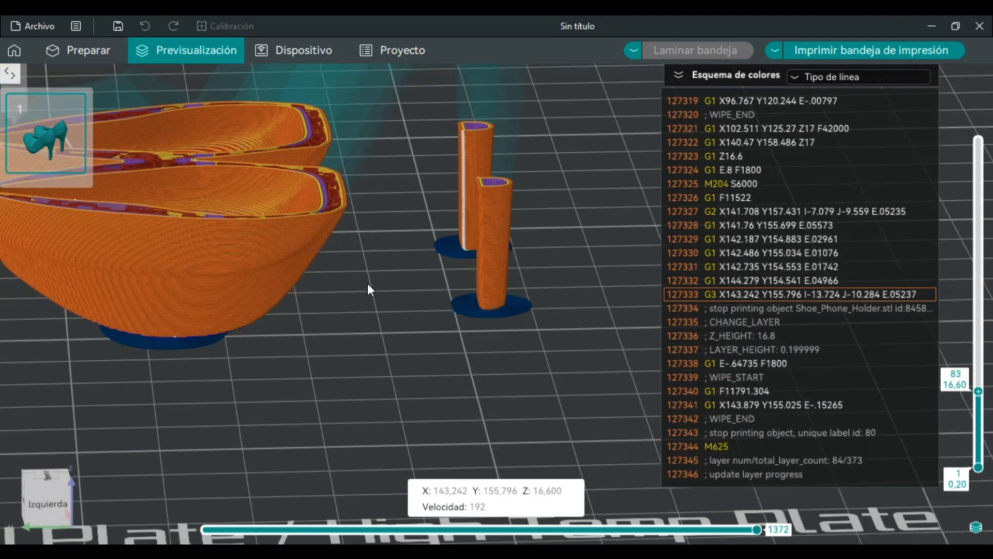
{"action": "scroll", "coordinate": [458, 340], "scroll_direction": "up", "scroll_amount": 3}
- Set the process layer height to 0.1 mm in the print settings and slice the plate again
{"action": "left_click", "coordinate": [108, 49]}
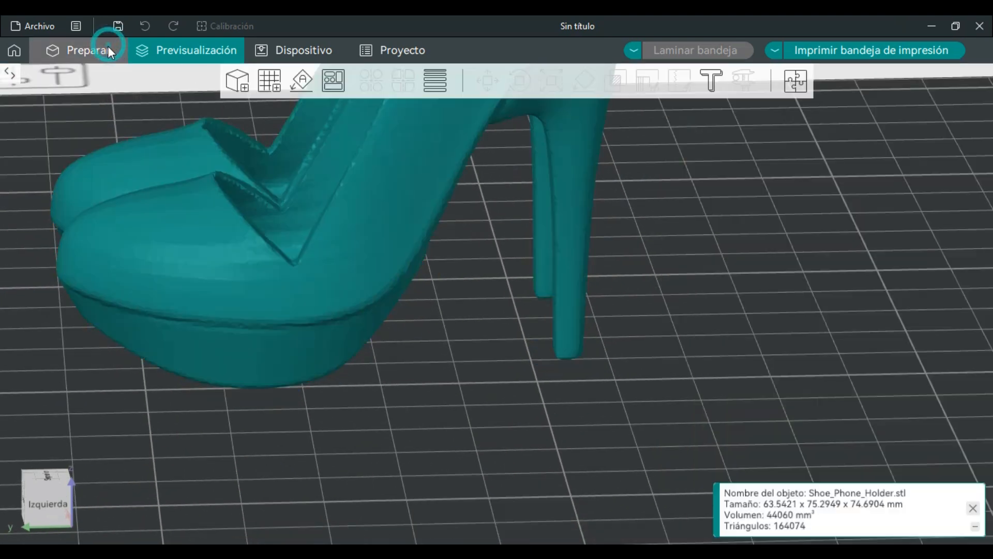
{"action": "left_click", "coordinate": [166, 295]}
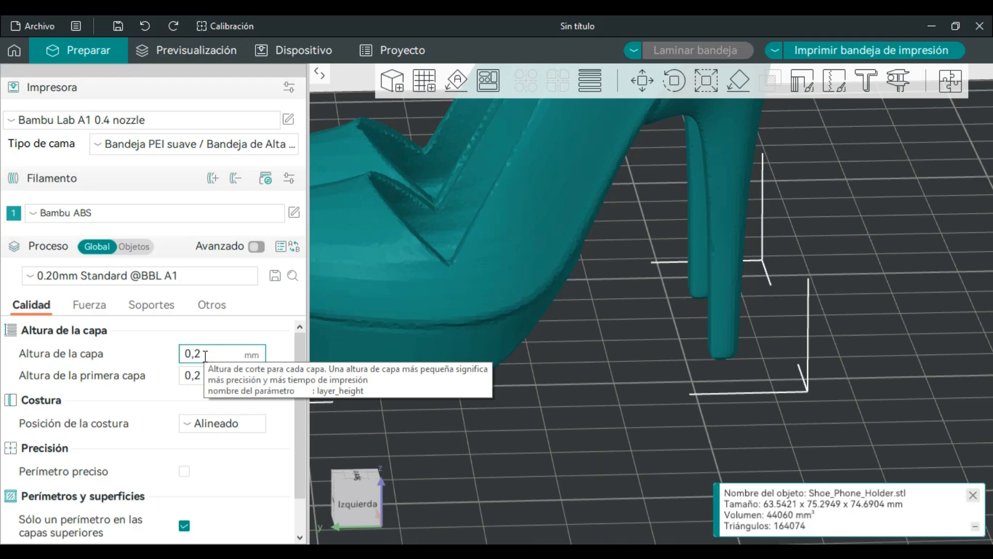
{"action": "left_click", "coordinate": [205, 356]}
{"action": "key", "text": "BackSpace"}
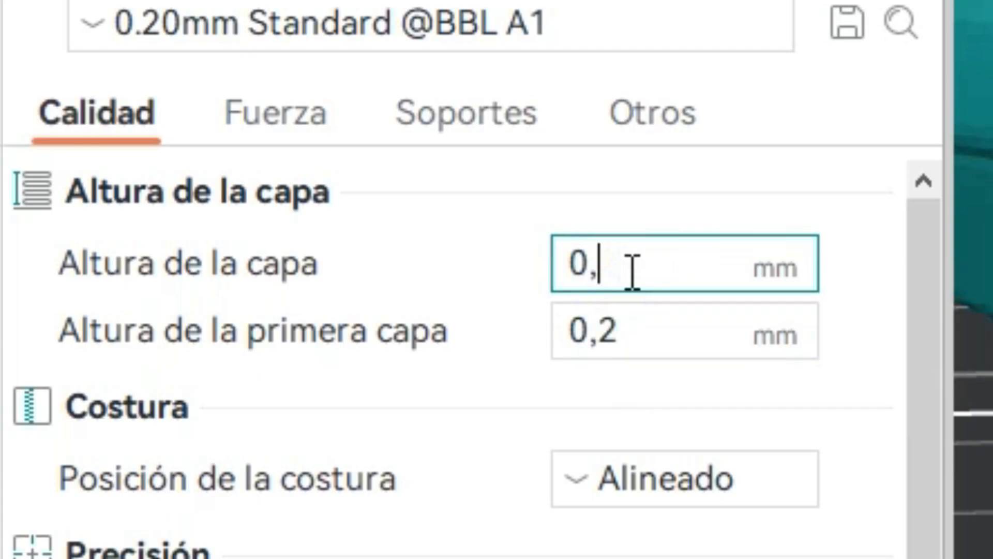
{"action": "type", "text": "1"}
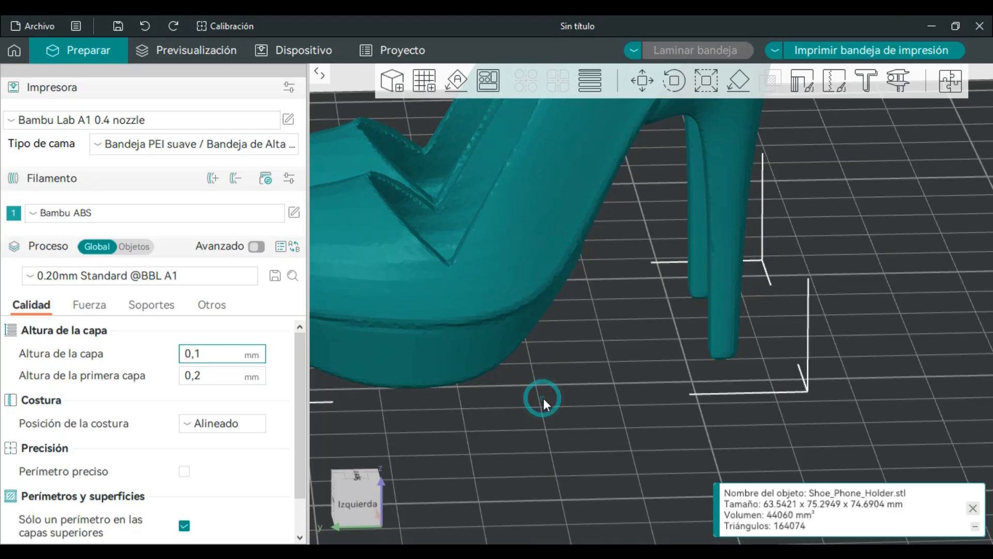
{"action": "left_click", "coordinate": [543, 399]}
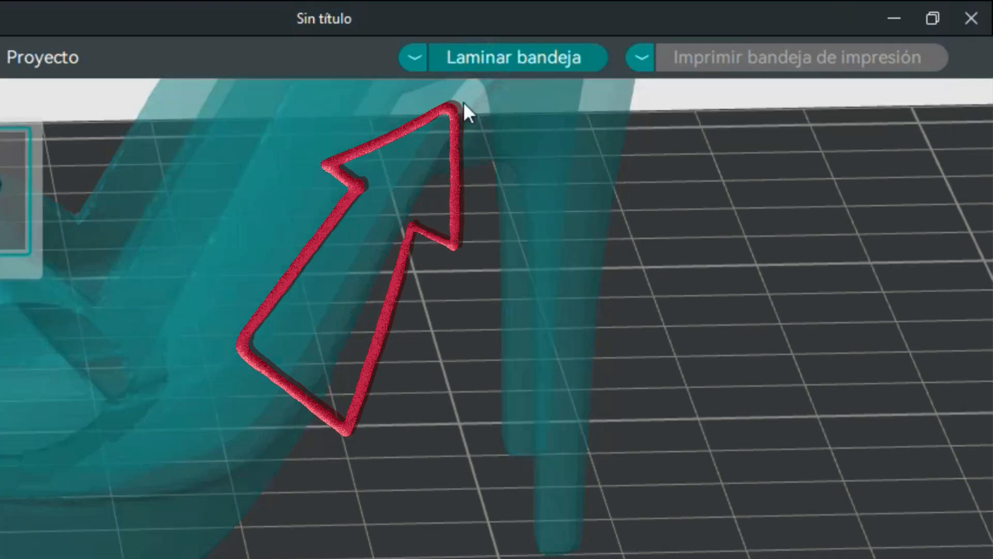
{"action": "left_click", "coordinate": [481, 61]}
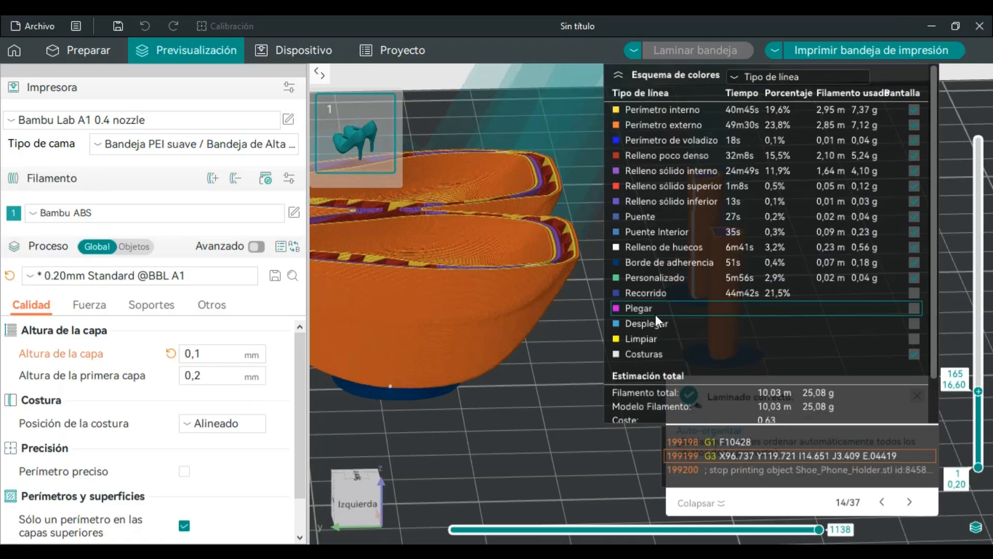
- Examine the finer layer lines at the base of the shoe's heel up close in the new preview
{"action": "right_click_drag", "start_coordinate": [571, 356], "coordinate": [278, 318]}
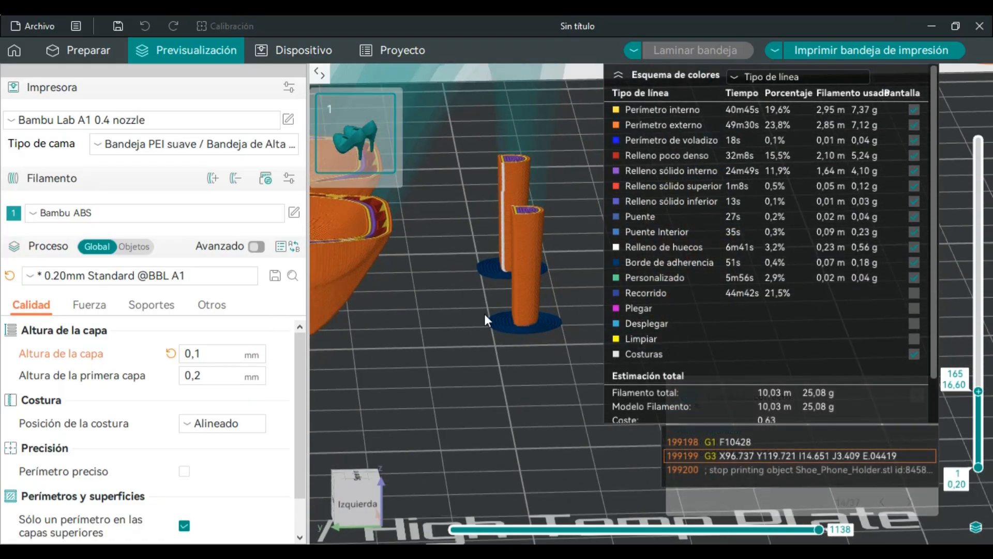
{"action": "scroll", "coordinate": [489, 346], "scroll_direction": "up", "scroll_amount": 5}
{"action": "scroll", "coordinate": [526, 365], "scroll_direction": "up", "scroll_amount": 5}
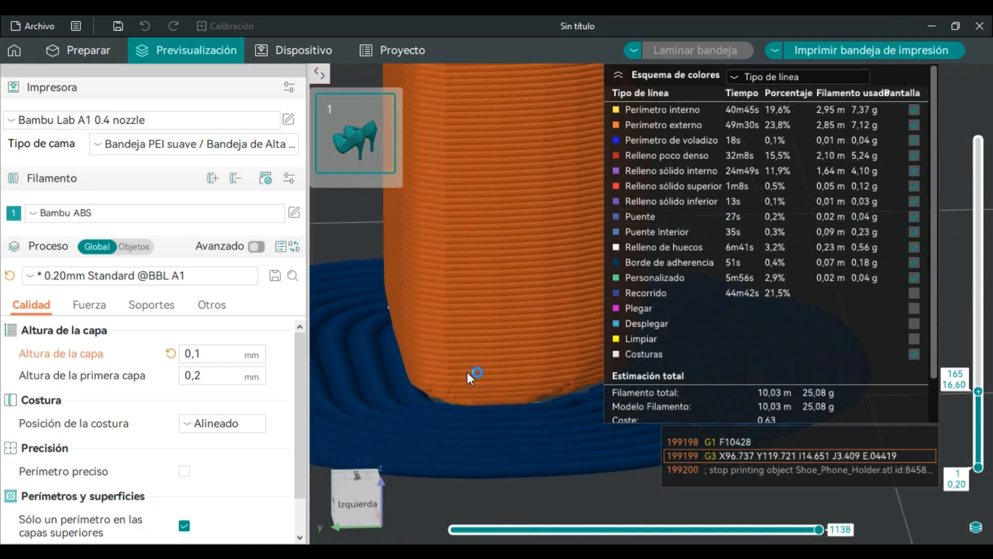
{"action": "scroll", "coordinate": [460, 378], "scroll_direction": "up", "scroll_amount": 3}
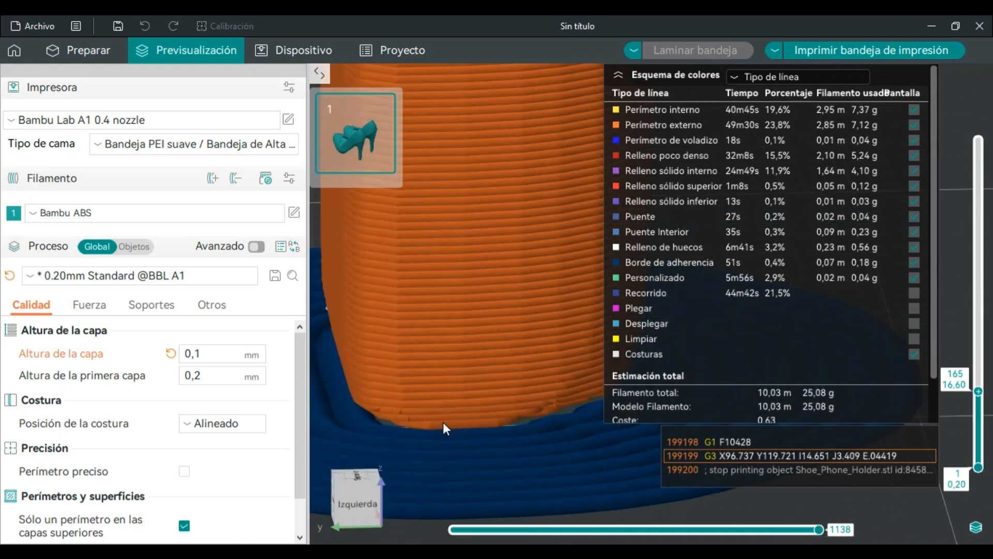
- Scrub the previewed layer range down to layer 3 and up to layer 115, and read the total print estimate
{"action": "left_click_drag", "start_coordinate": [977, 396], "coordinate": [979, 465]}
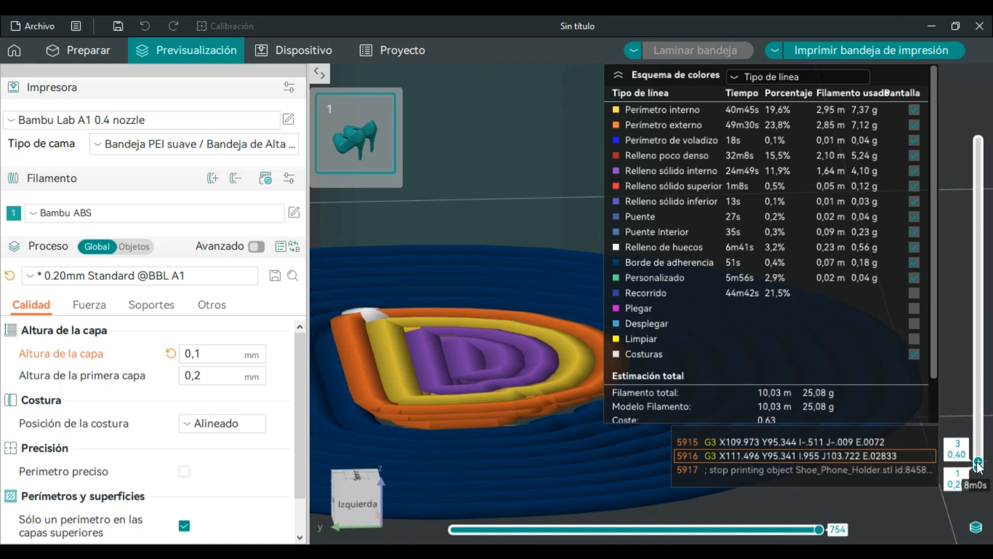
{"action": "left_click_drag", "start_coordinate": [979, 466], "coordinate": [978, 460]}
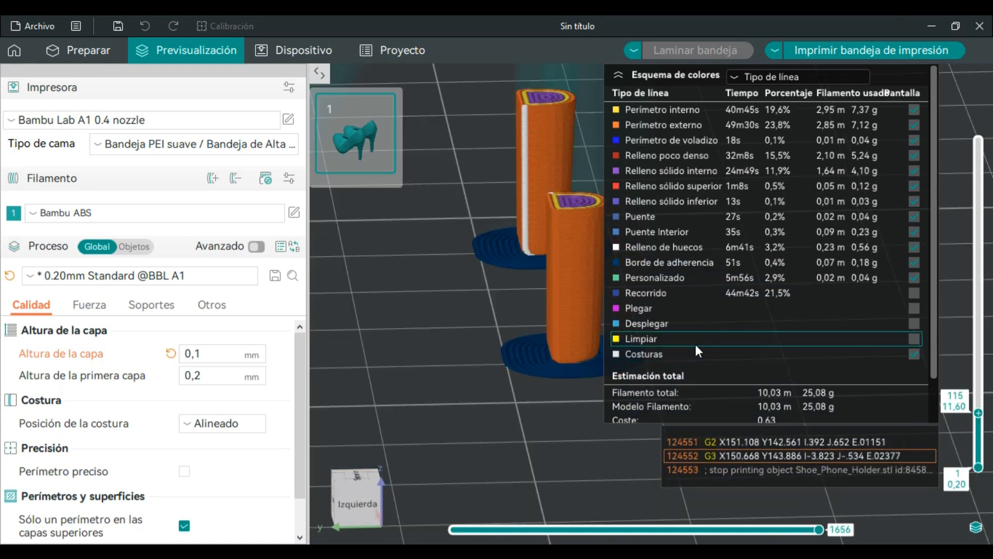
{"action": "scroll", "coordinate": [695, 344], "scroll_direction": "down", "scroll_amount": 2}
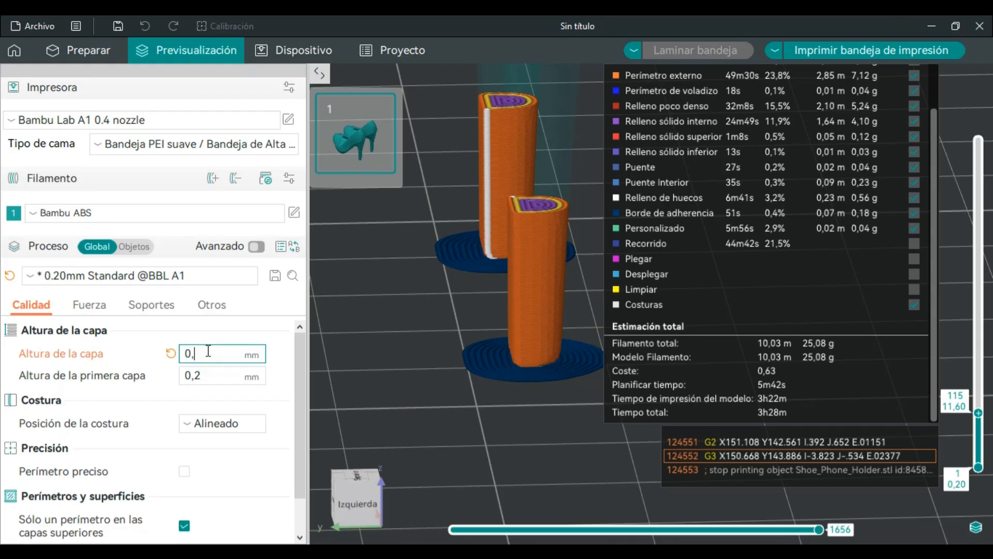
- Set the layer height to 0.2 mm and slice the plate again to compare the print estimate
{"action": "type", "text": "2"}
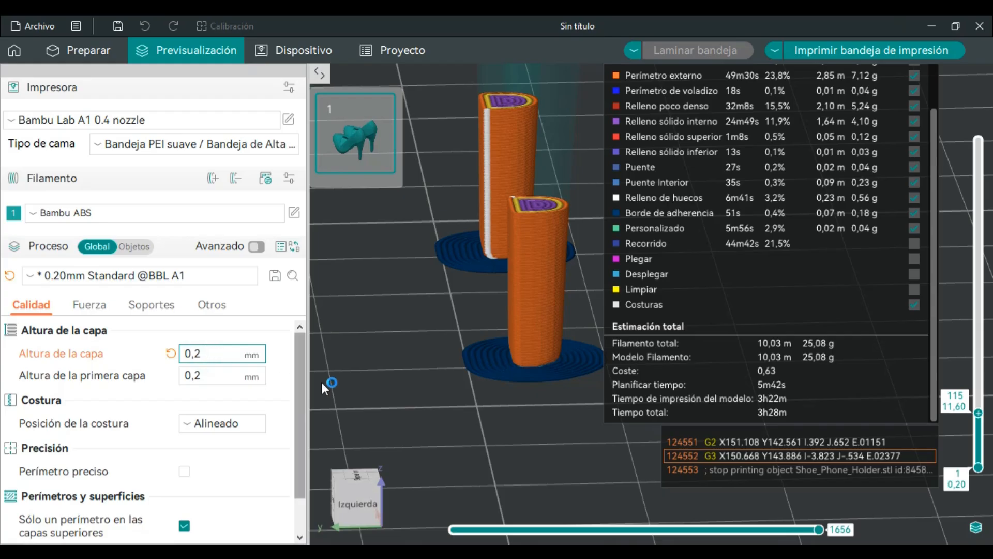
{"action": "left_click", "coordinate": [343, 379]}
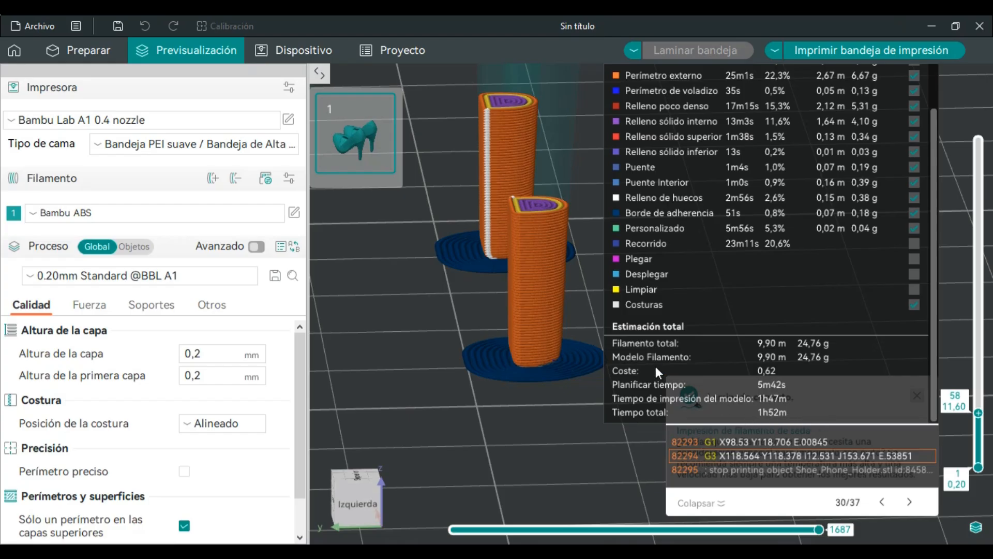
{"action": "left_click_drag", "start_coordinate": [445, 308], "coordinate": [376, 350]}
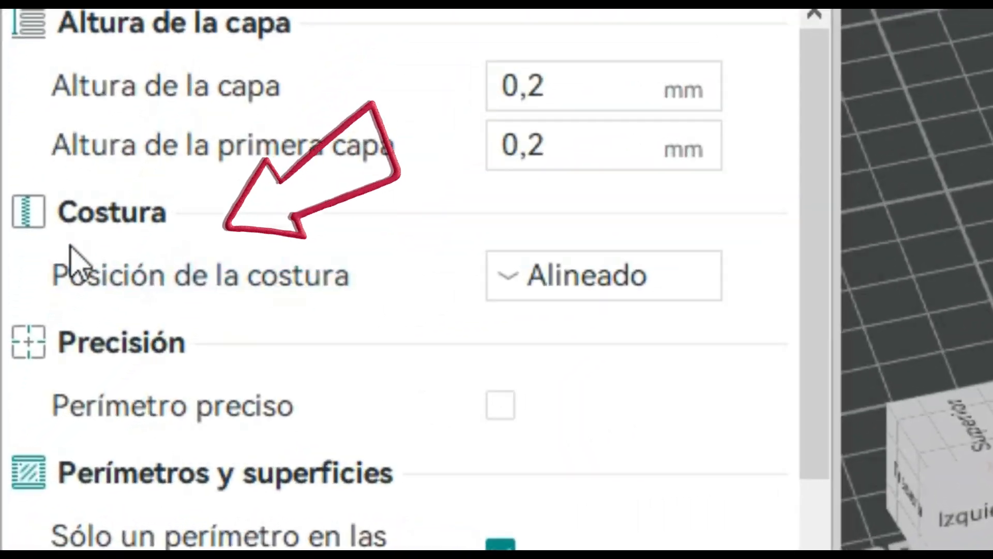
- Raise the previewed layer range to layer 373 and examine the white seam line along the shoe up close
{"action": "mouse_move", "coordinate": [140, 428]}
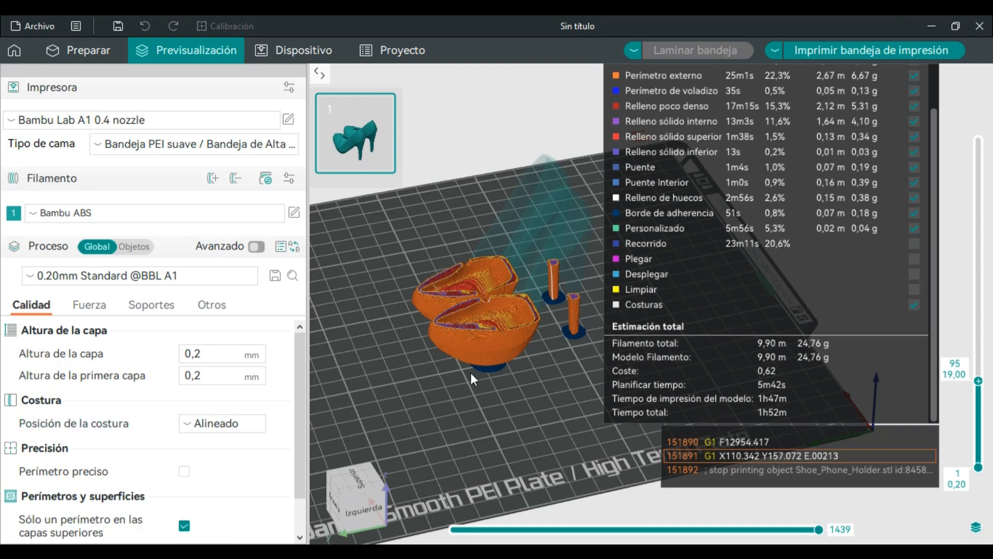
{"action": "scroll", "coordinate": [517, 366], "scroll_direction": "up", "scroll_amount": 5}
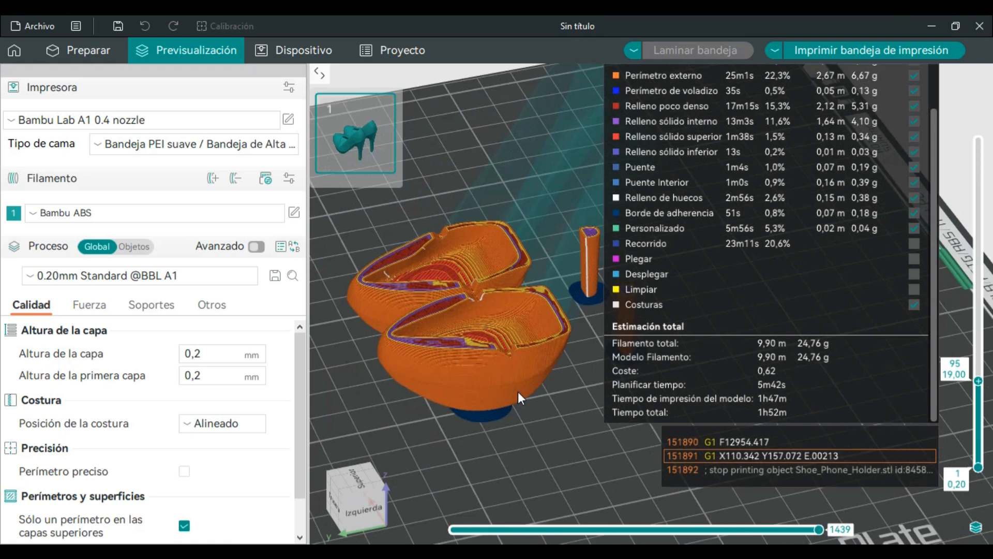
{"action": "scroll", "coordinate": [517, 392], "scroll_direction": "down", "scroll_amount": 3}
{"action": "left_click_drag", "start_coordinate": [978, 380], "coordinate": [978, 141]}
{"action": "scroll", "coordinate": [493, 261], "scroll_direction": "down", "scroll_amount": 2}
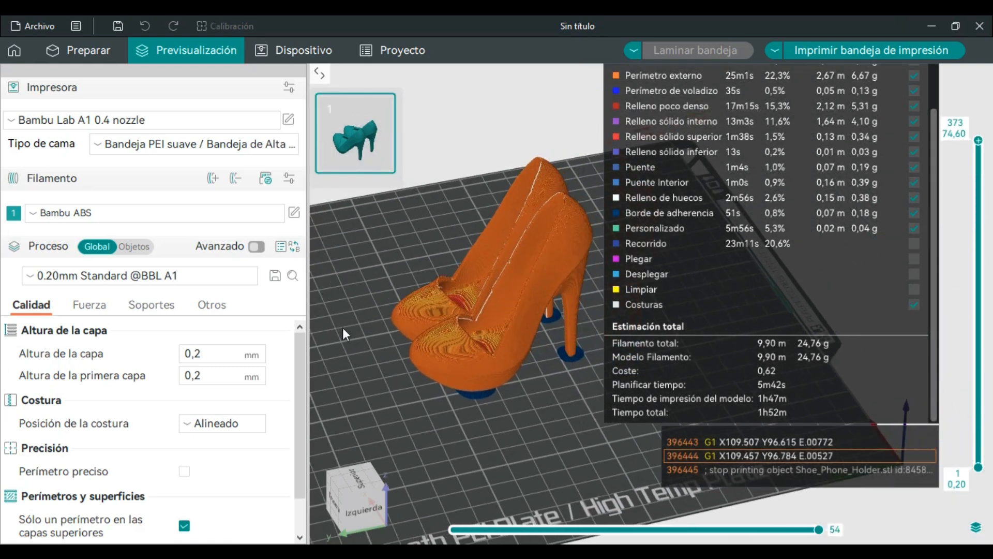
{"action": "right_click_drag", "start_coordinate": [396, 311], "coordinate": [342, 328]}
{"action": "scroll", "coordinate": [423, 328], "scroll_direction": "up", "scroll_amount": 5}
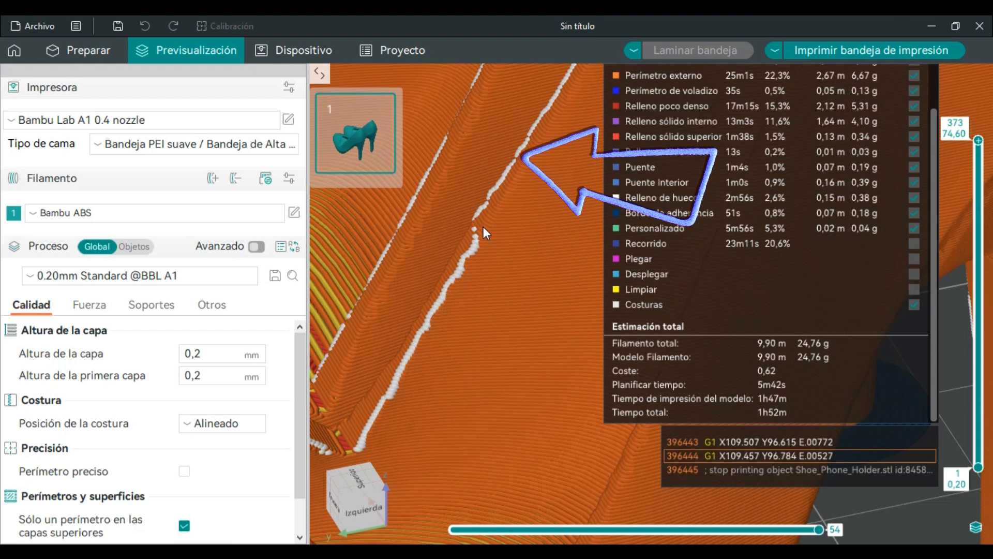
- Examine the seam lines of both shoes from another angle, up to where they meet the toe
{"action": "scroll", "coordinate": [457, 250], "scroll_direction": "down", "scroll_amount": 5}
{"action": "scroll", "coordinate": [447, 292], "scroll_direction": "down", "scroll_amount": 5}
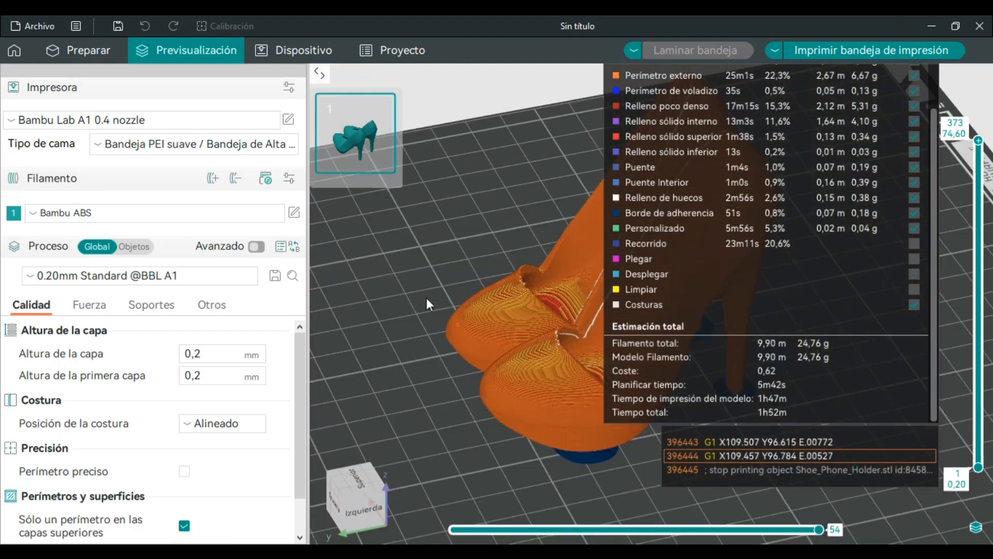
{"action": "right_click_drag", "start_coordinate": [464, 238], "coordinate": [376, 256]}
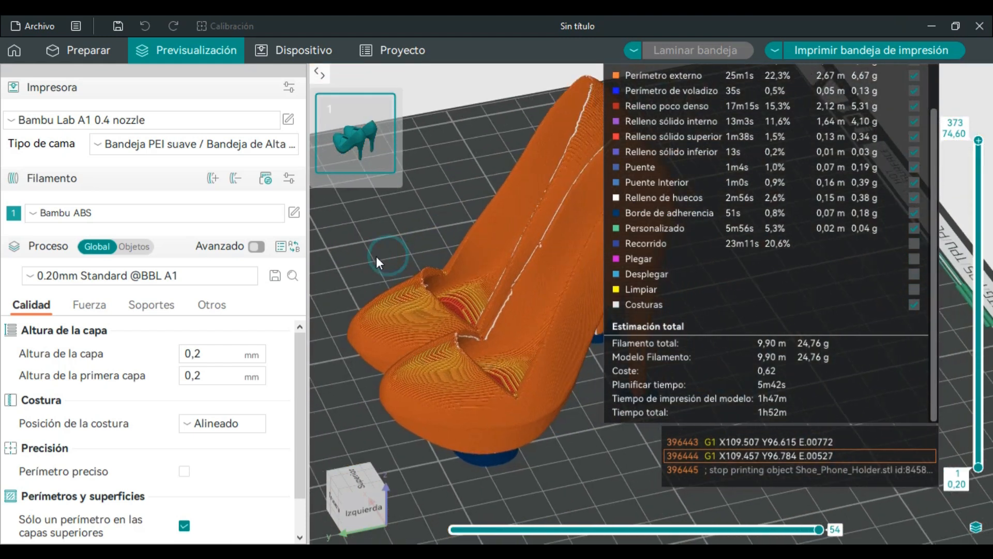
{"action": "scroll", "coordinate": [377, 256], "scroll_direction": "up", "scroll_amount": 10}
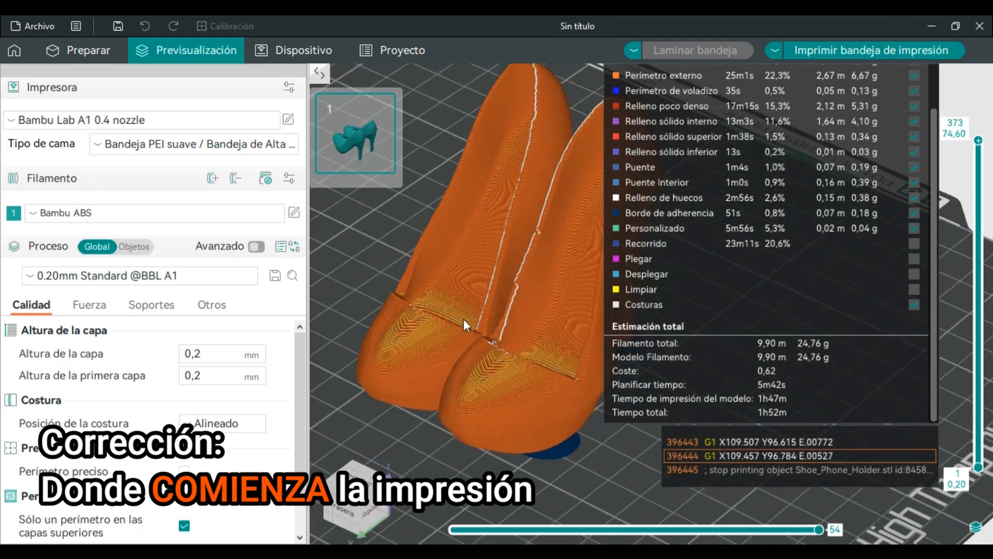
{"action": "left_click_drag", "start_coordinate": [489, 362], "coordinate": [569, 357]}
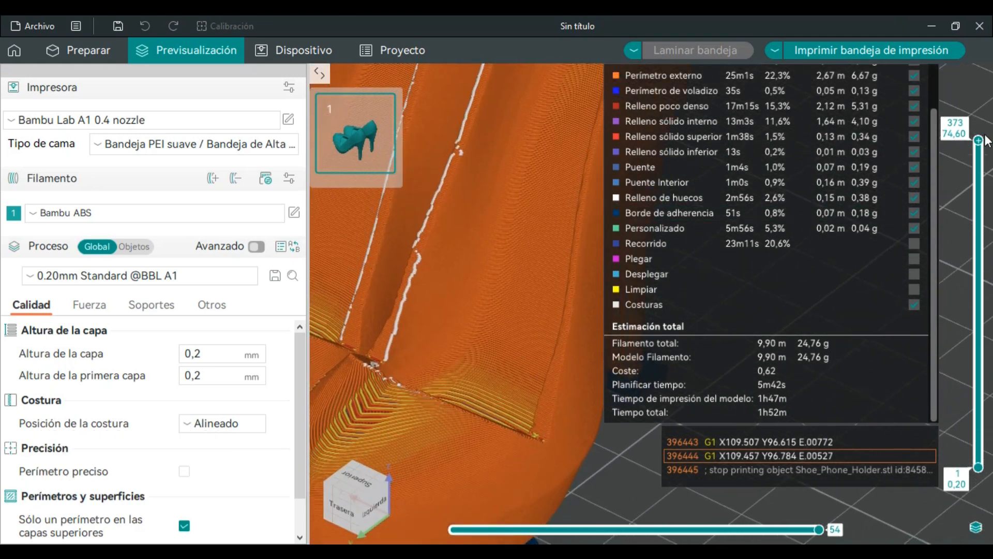
- Lower the previewed layer range to layer 137 and rewind that layer's nozzle path to its start
{"action": "left_click_drag", "start_coordinate": [980, 147], "coordinate": [970, 346]}
{"action": "scroll", "coordinate": [403, 274], "scroll_direction": "up", "scroll_amount": 5}
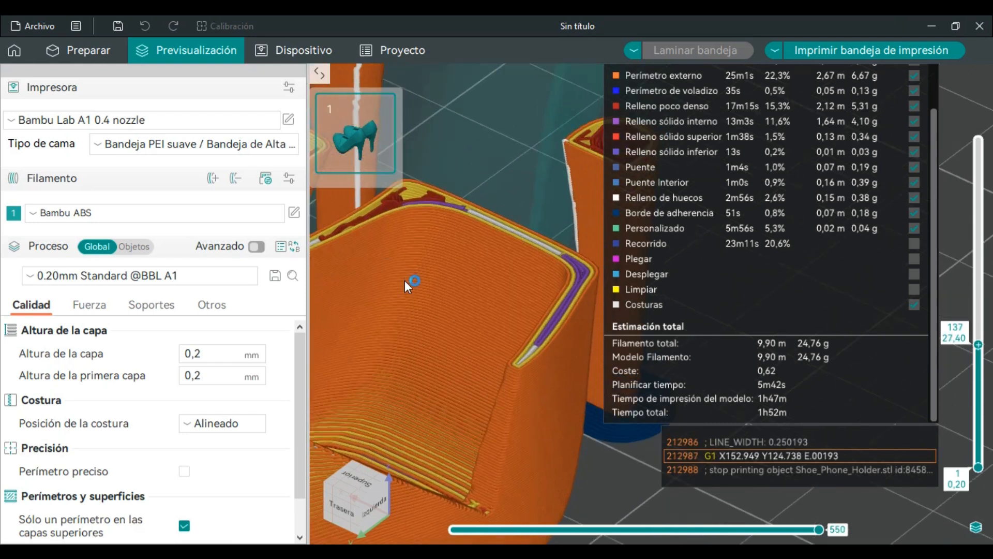
{"action": "scroll", "coordinate": [398, 284], "scroll_direction": "down", "scroll_amount": 4}
{"action": "right_click_drag", "start_coordinate": [398, 285], "coordinate": [472, 301]}
{"action": "left_click_drag", "start_coordinate": [821, 530], "coordinate": [450, 516]}
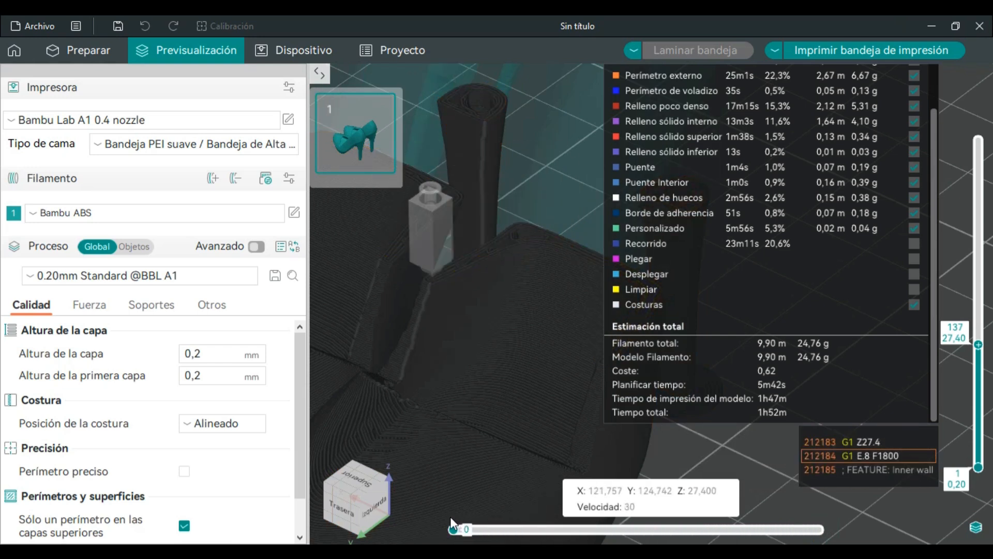
- Step through layer 137's nozzle path from its start and run it through to the end of the layer
{"action": "key", "text": "Right"}
{"action": "key", "text": "Right"}
{"action": "key", "text": "Right"}
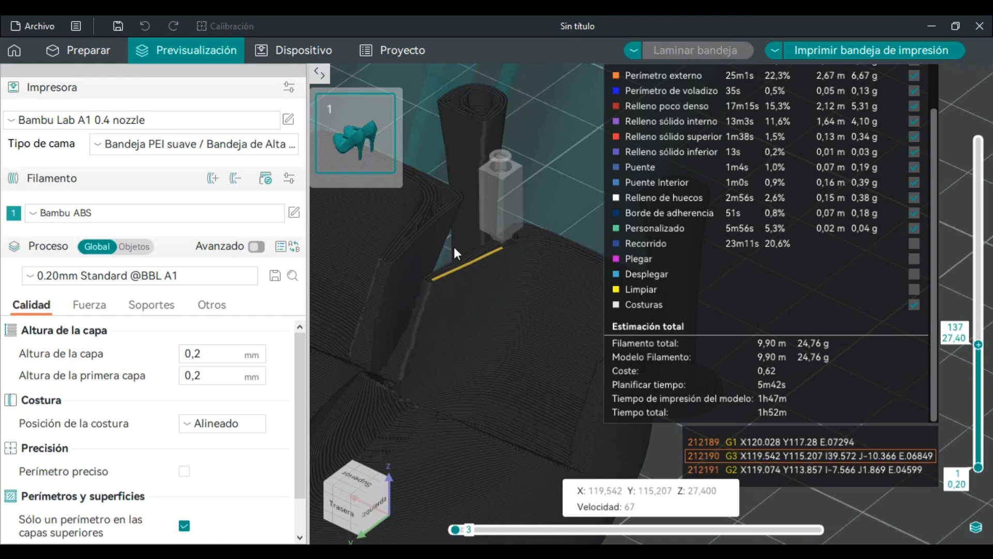
{"action": "left_click_drag", "start_coordinate": [455, 528], "coordinate": [796, 524]}
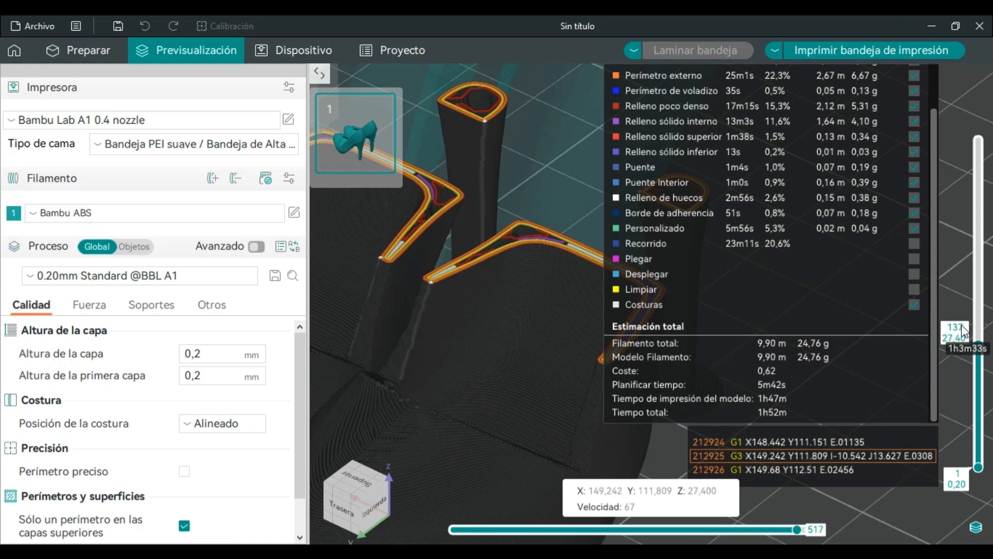
{"action": "left_click", "coordinate": [798, 529]}
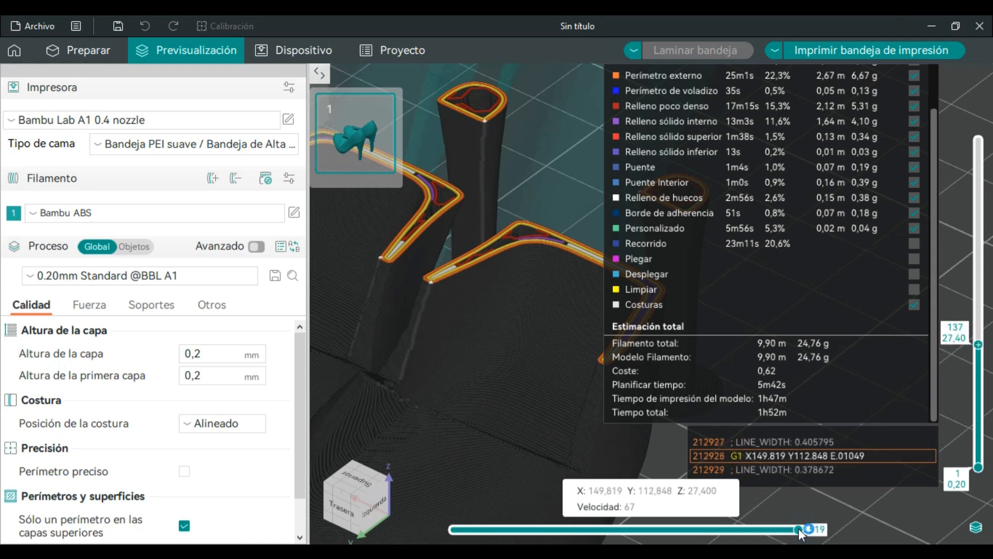
{"action": "left_click_drag", "start_coordinate": [800, 530], "coordinate": [835, 517]}
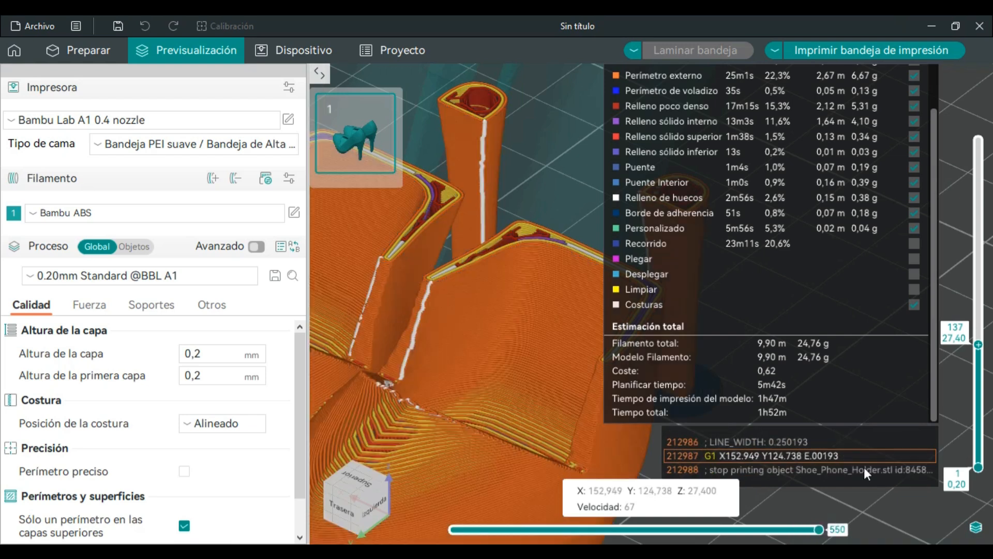
- Move the previewed layer range to layer 138 and trace its perimeter path from near the start up to move 77
{"action": "left_click_drag", "start_coordinate": [978, 345], "coordinate": [979, 348]}
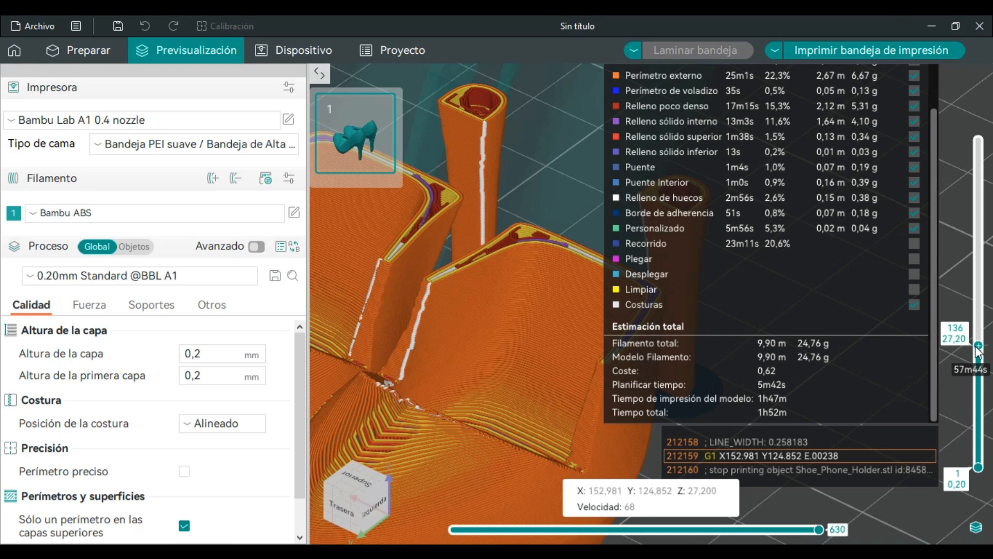
{"action": "left_click_drag", "start_coordinate": [819, 530], "coordinate": [430, 542]}
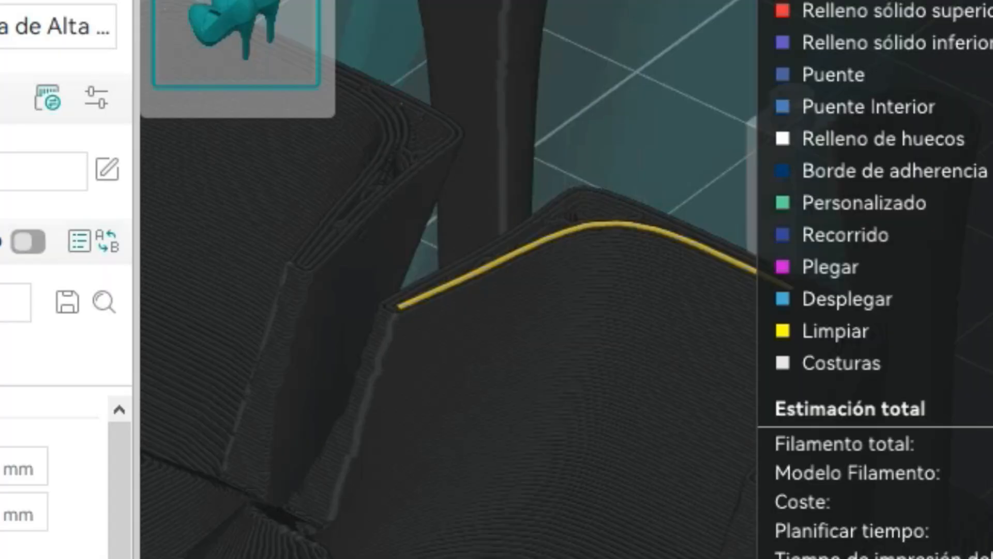
{"action": "key", "text": "Right"}
{"action": "key", "text": "Right"}
{"action": "key", "text": "Right"}
{"action": "key", "text": "Right"}
{"action": "key", "text": "Right"}
{"action": "key", "text": "Right"}
{"action": "key", "text": "Right"}
{"action": "key", "text": "Right"}
{"action": "key", "text": "Right"}
{"action": "key", "text": "Right"}
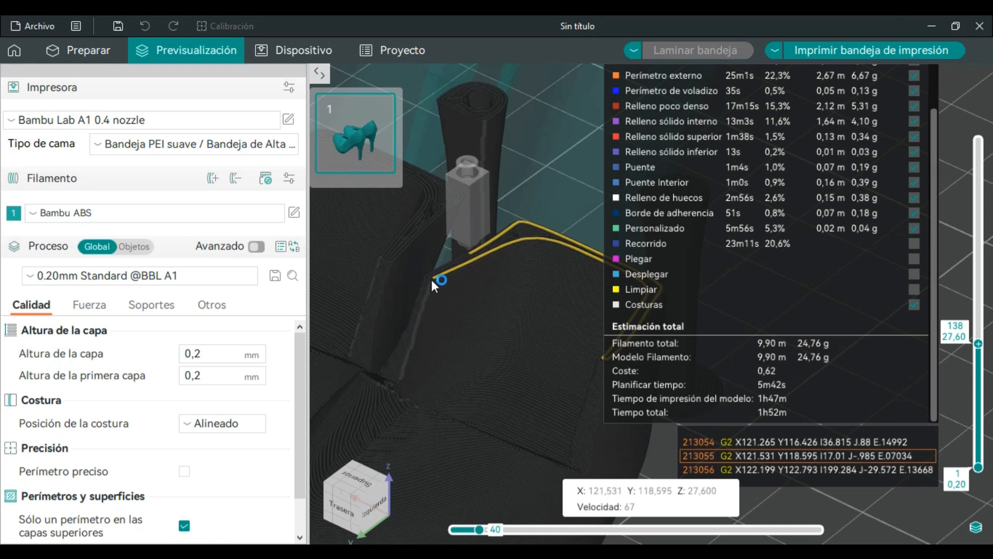
{"action": "left_click_drag", "start_coordinate": [468, 526], "coordinate": [505, 531]}
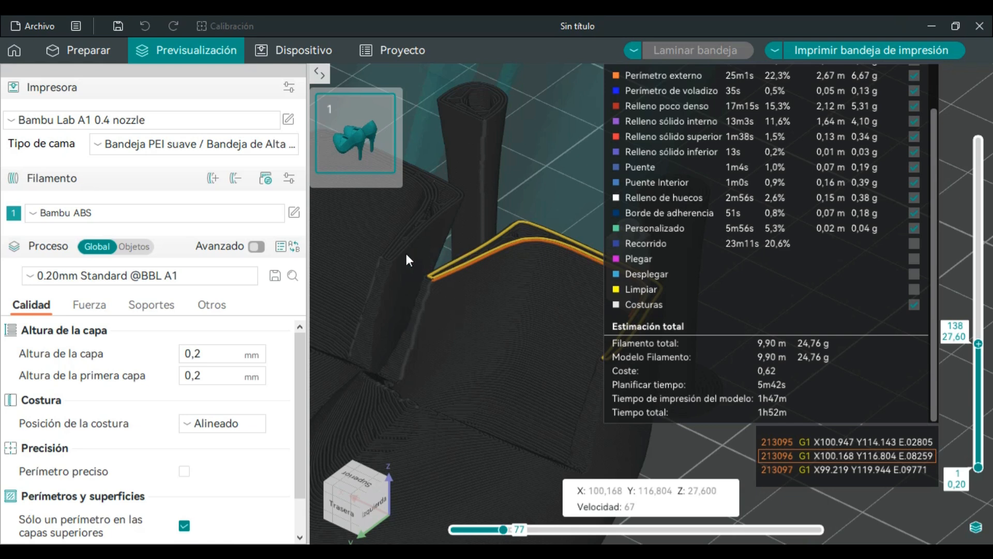
- Compare the unsliced shoe model with the preview, then review the seam position options and keep Alineado
{"action": "left_click", "coordinate": [64, 47]}
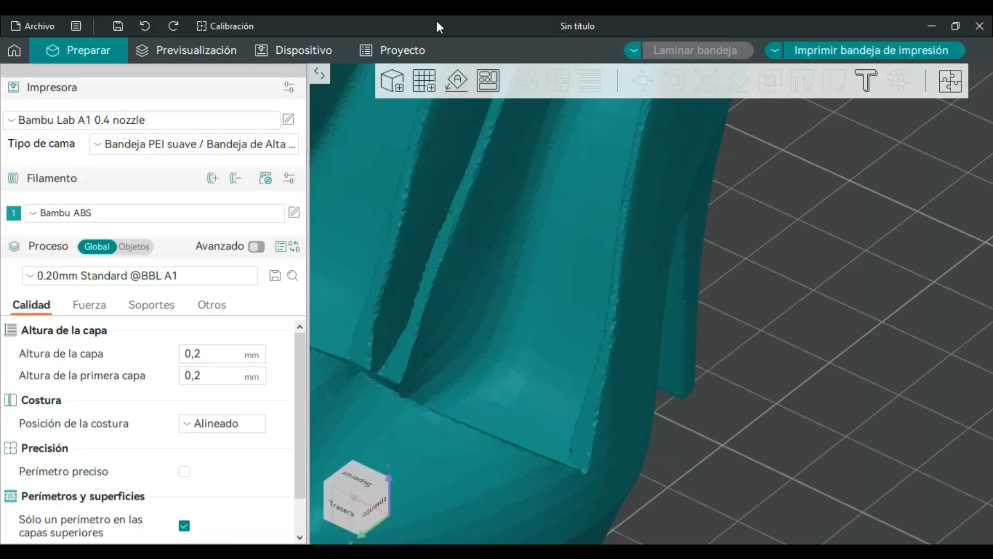
{"action": "left_click", "coordinate": [175, 46]}
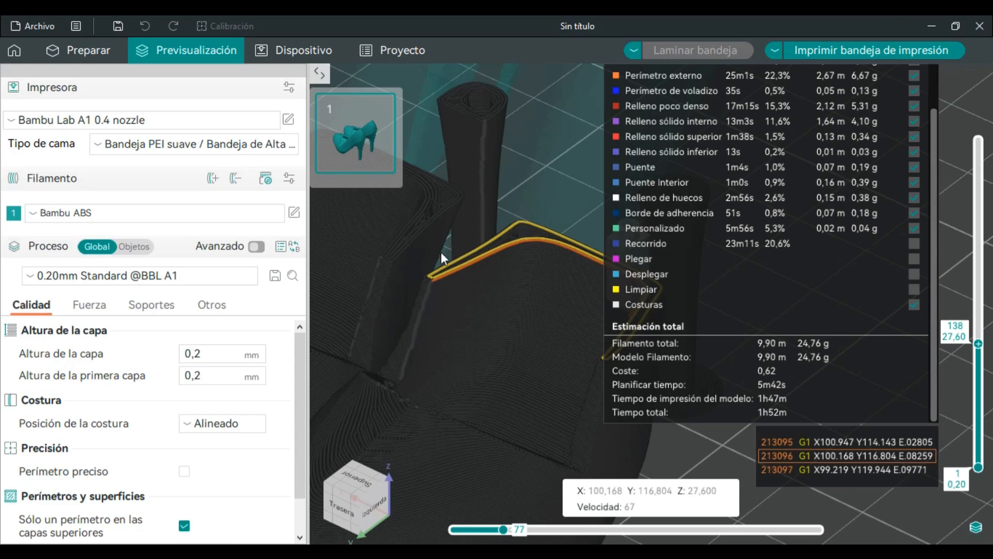
{"action": "mouse_move", "coordinate": [205, 417]}
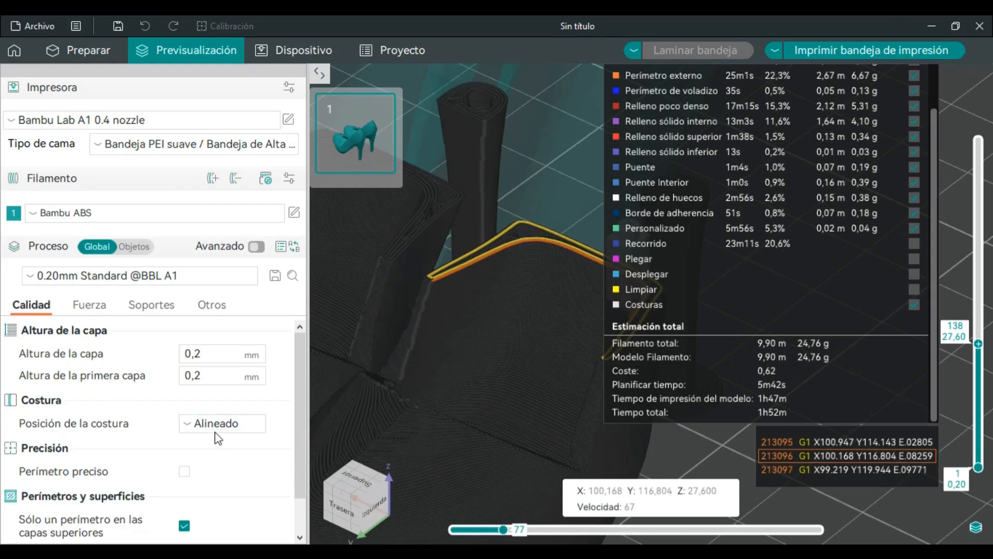
{"action": "left_click", "coordinate": [203, 423]}
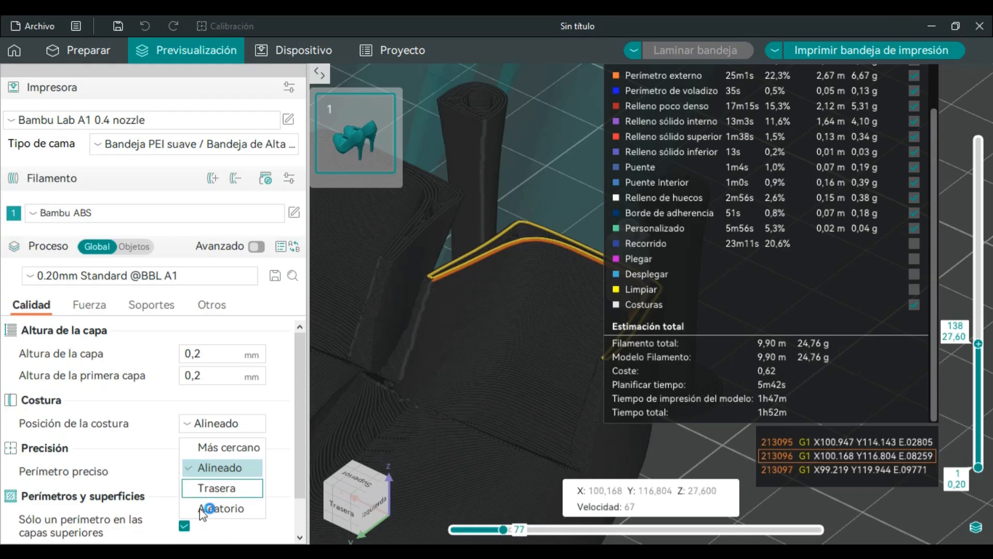
{"action": "left_click", "coordinate": [203, 468]}
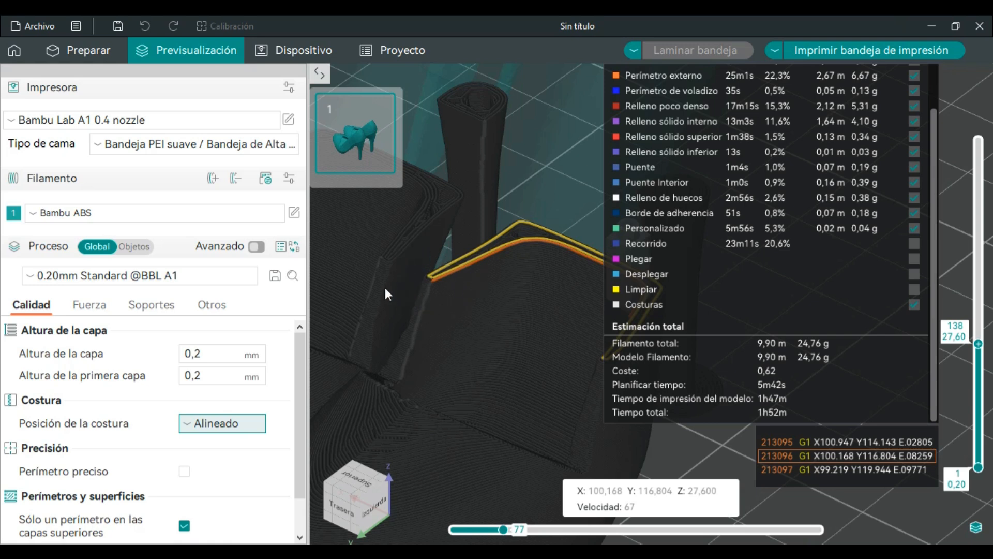
{"action": "scroll", "coordinate": [416, 307], "scroll_direction": "down", "scroll_amount": 3}
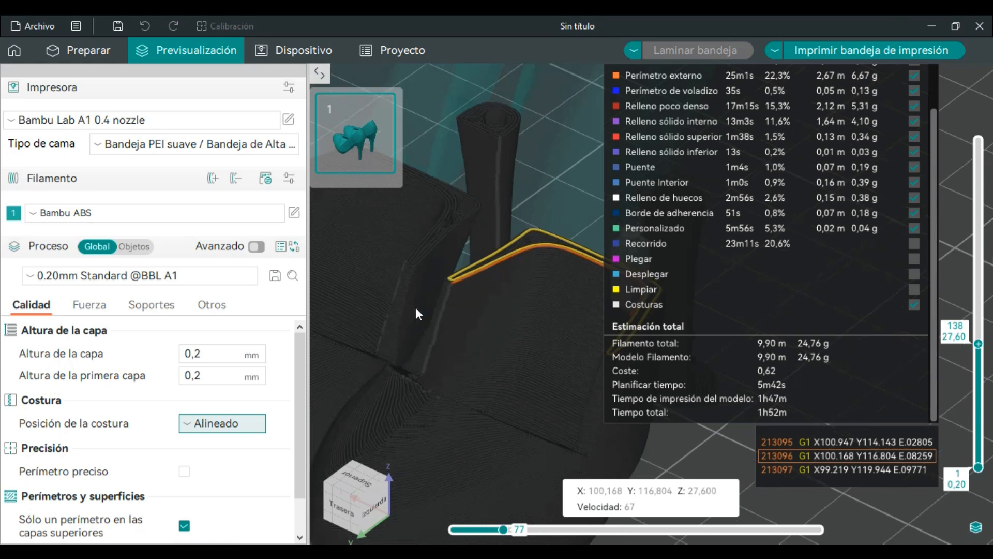
{"action": "scroll", "coordinate": [460, 310], "scroll_direction": "up", "scroll_amount": 4}
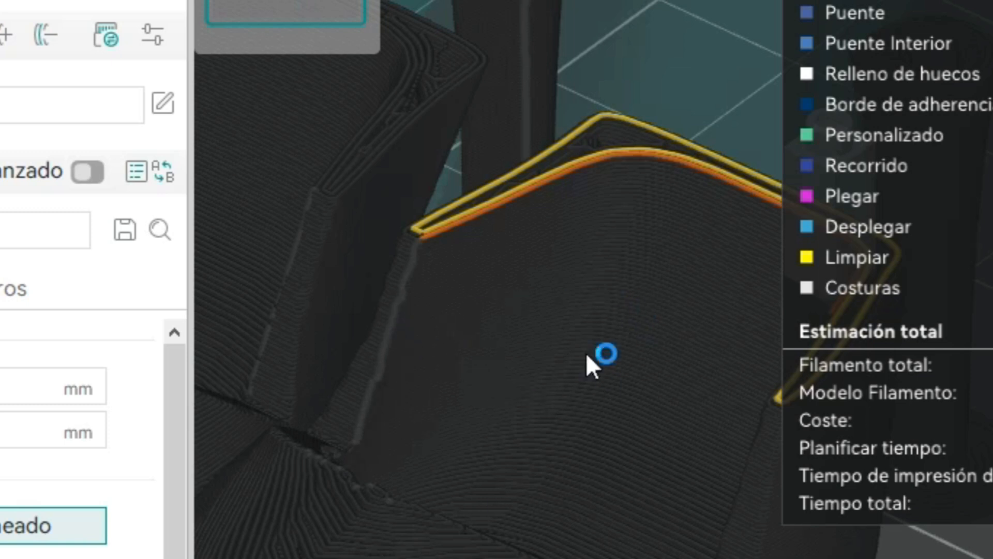
- Examine the whole unsliced shoe pair from different sides in the preparation view
{"action": "left_click", "coordinate": [13, 516]}
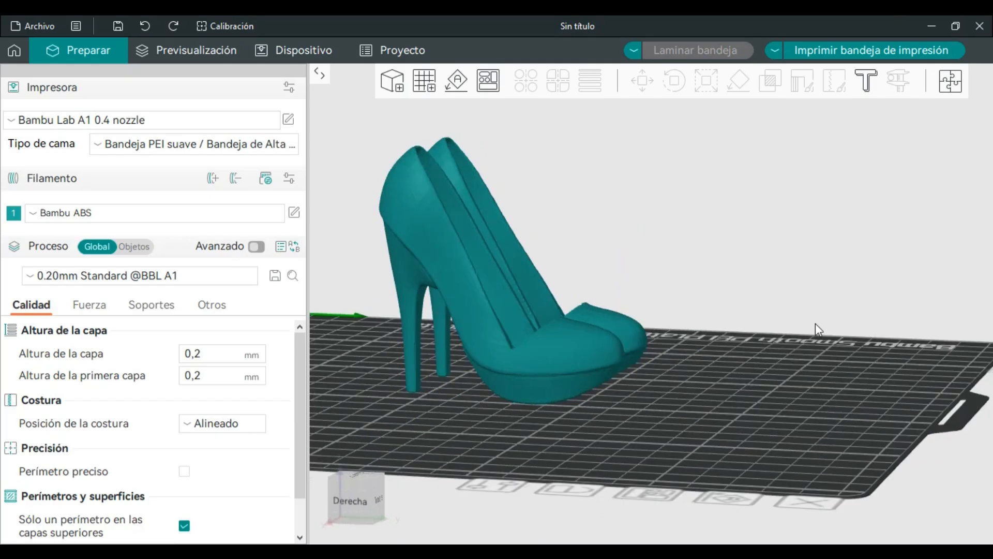
{"action": "left_click_drag", "start_coordinate": [815, 324], "coordinate": [700, 326]}
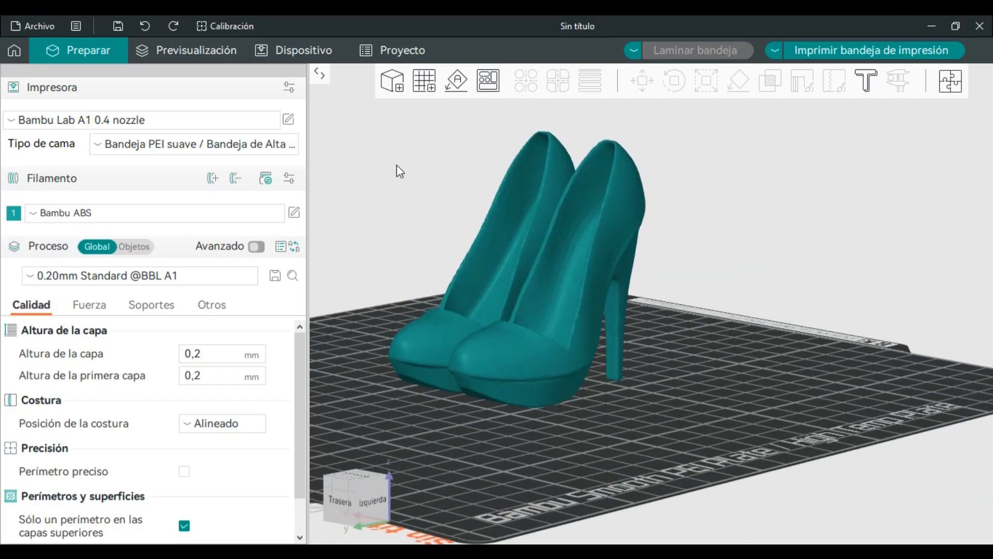
{"action": "scroll", "coordinate": [503, 259], "scroll_direction": "up", "scroll_amount": 2}
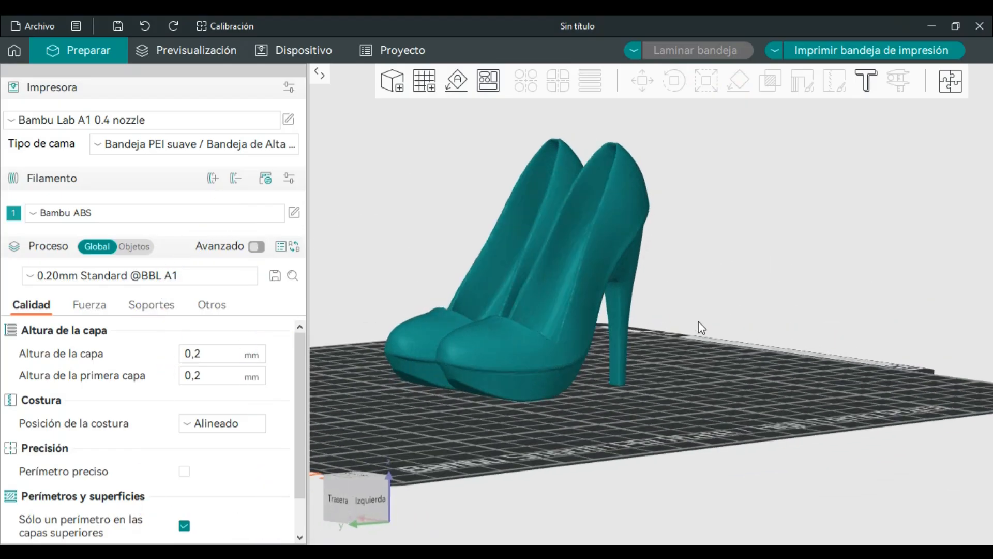
{"action": "left_click_drag", "start_coordinate": [698, 322], "coordinate": [398, 171]}
{"action": "scroll", "coordinate": [503, 259], "scroll_direction": "up", "scroll_amount": 2}
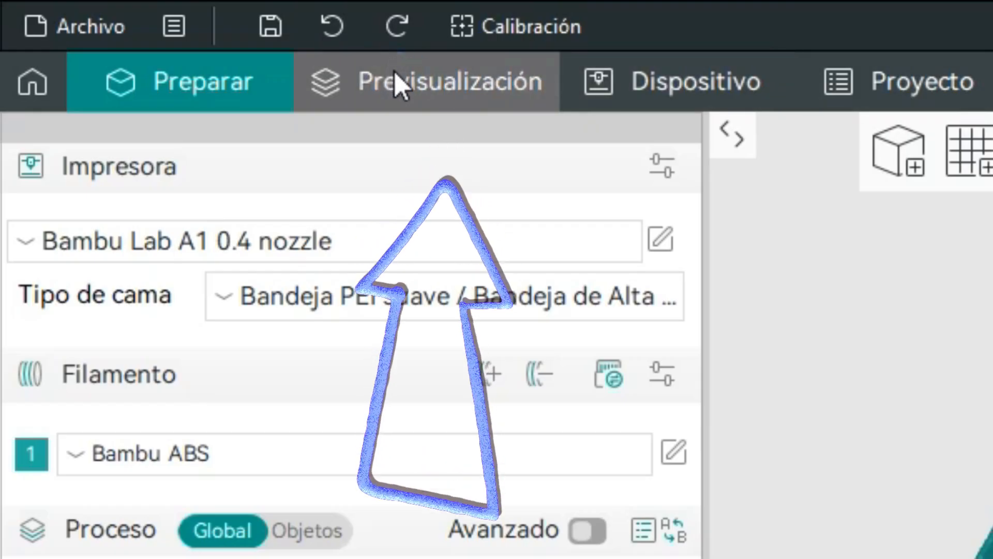
- Return to the sliced preview and raise the previewed layer range to layer 167
{"action": "left_click", "coordinate": [395, 78]}
{"action": "scroll", "coordinate": [506, 318], "scroll_direction": "down", "scroll_amount": 6}
{"action": "left_click_drag", "start_coordinate": [505, 317], "coordinate": [533, 319]}
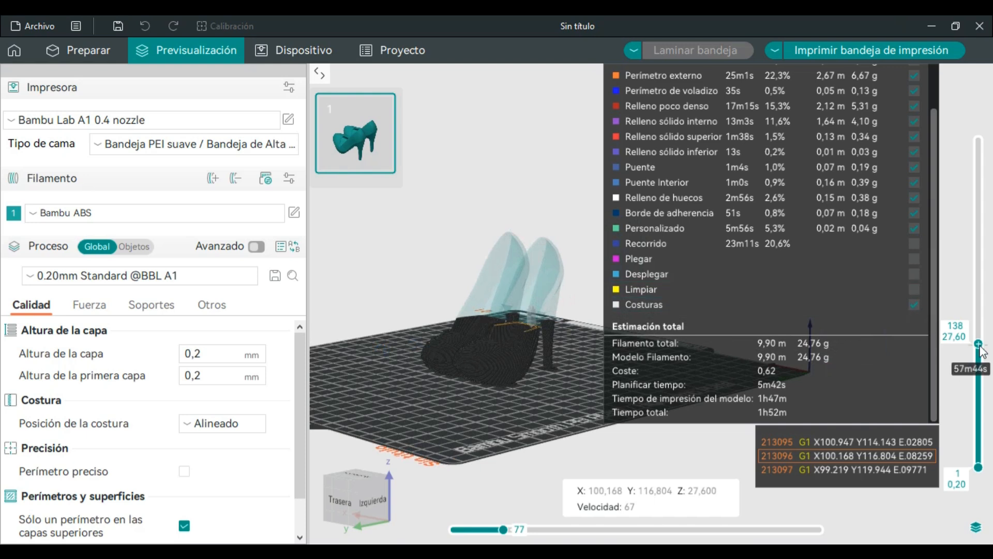
{"action": "left_click_drag", "start_coordinate": [977, 343], "coordinate": [977, 318]}
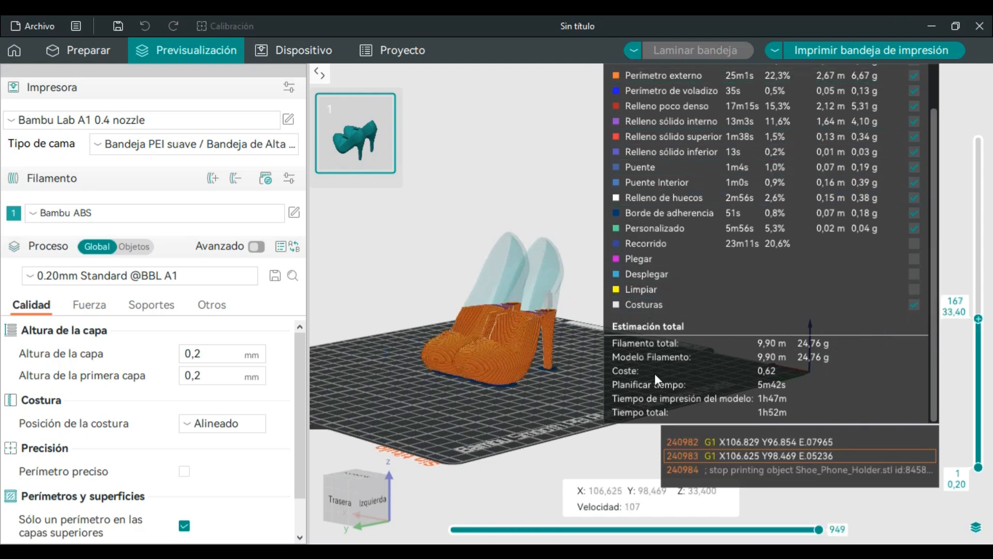
- Collapse the line type color scheme legend to clear the preview area
{"action": "left_click", "coordinate": [633, 52]}
{"action": "scroll", "coordinate": [716, 209], "scroll_direction": "up", "scroll_amount": 2}
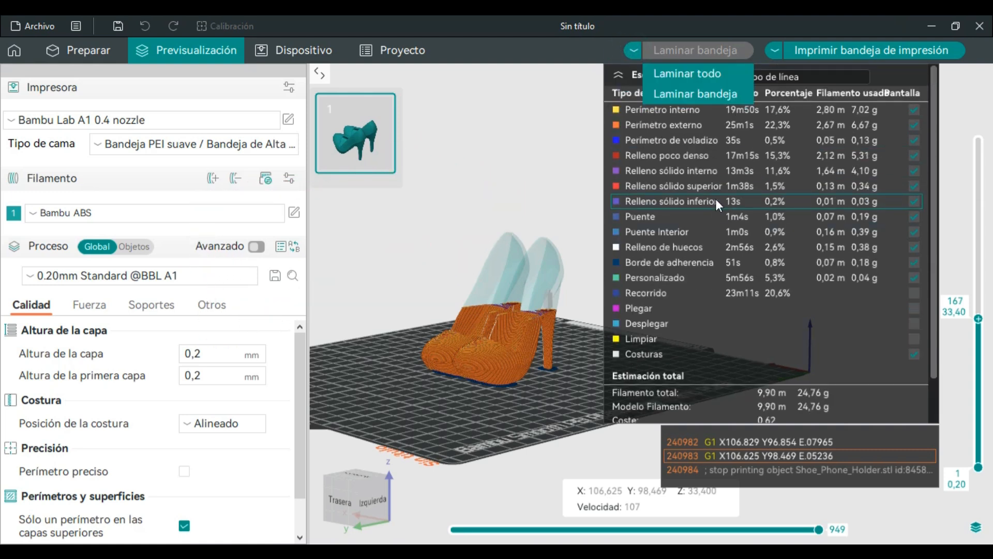
{"action": "left_click", "coordinate": [578, 78]}
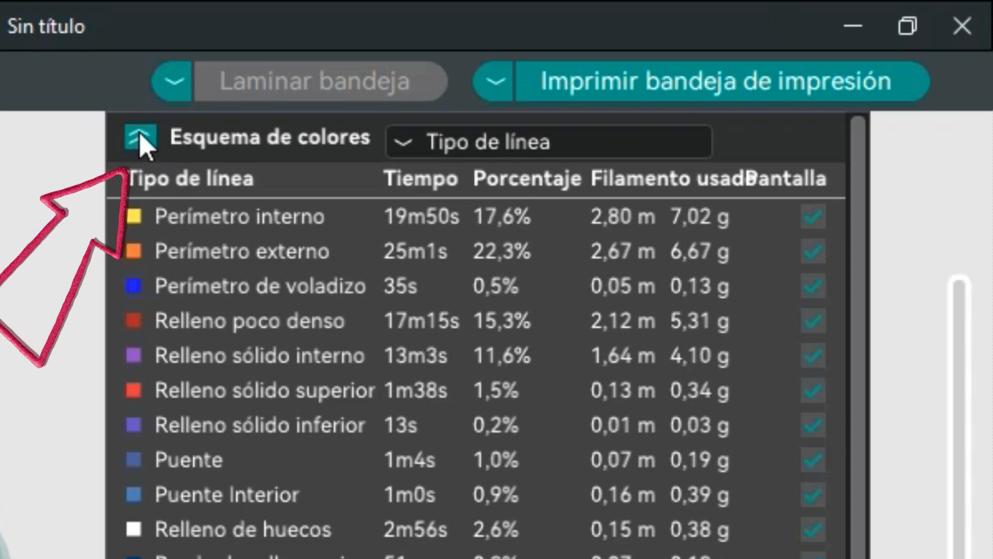
{"action": "left_click", "coordinate": [139, 137]}
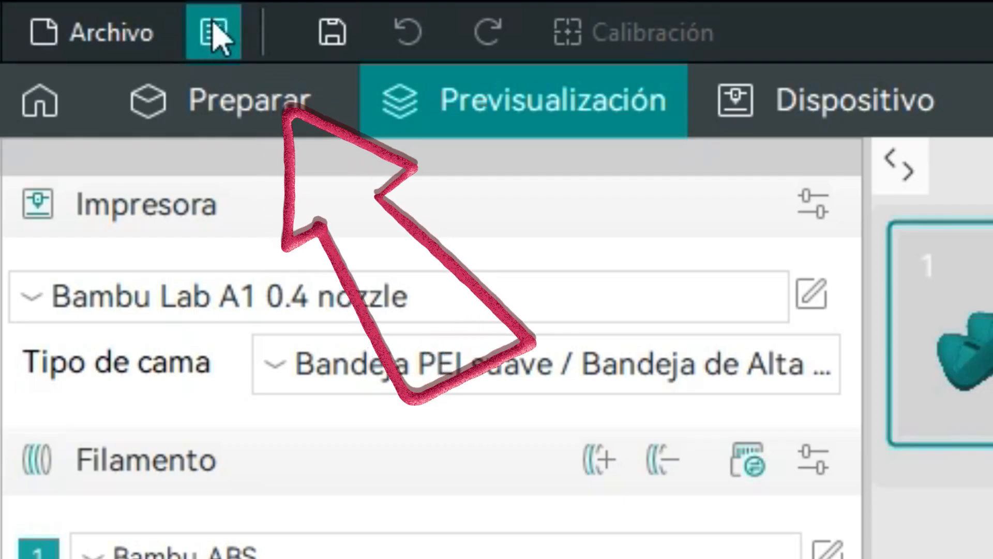
- Hide the G-code window in the preview
{"action": "left_click", "coordinate": [78, 26]}
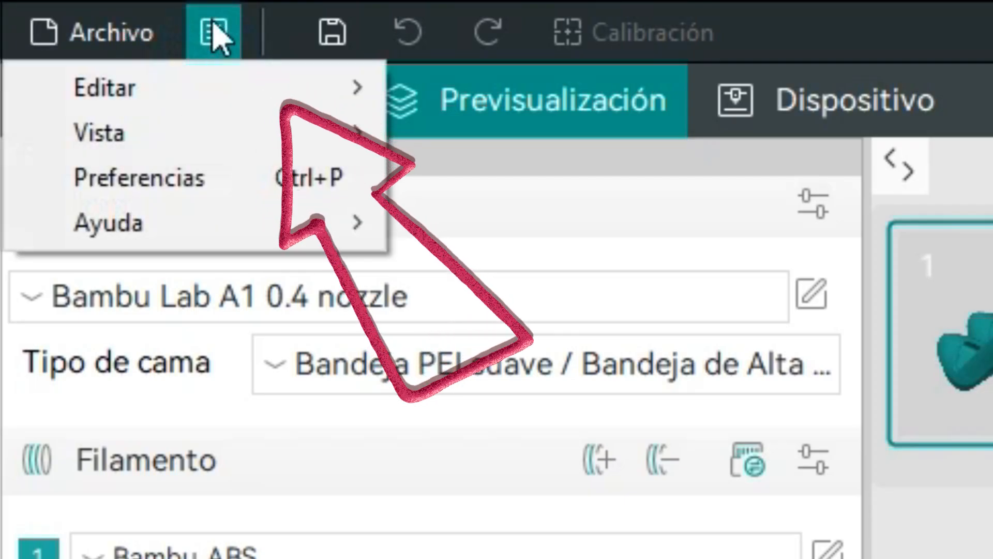
{"action": "mouse_move", "coordinate": [256, 114]}
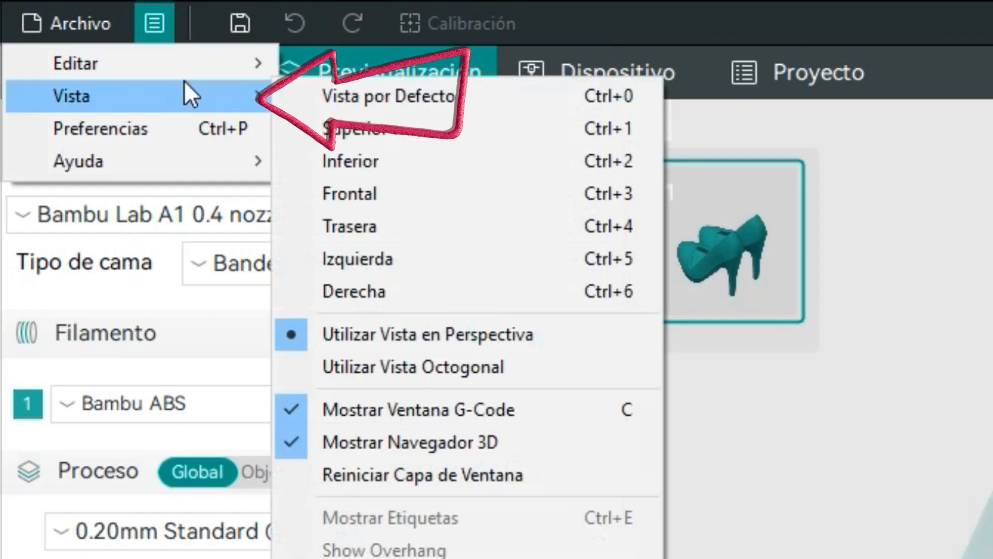
{"action": "left_click", "coordinate": [302, 409]}
- Examine the partially printed shoes from above with the preview area cleared
{"action": "right_click_drag", "start_coordinate": [600, 271], "coordinate": [579, 243]}
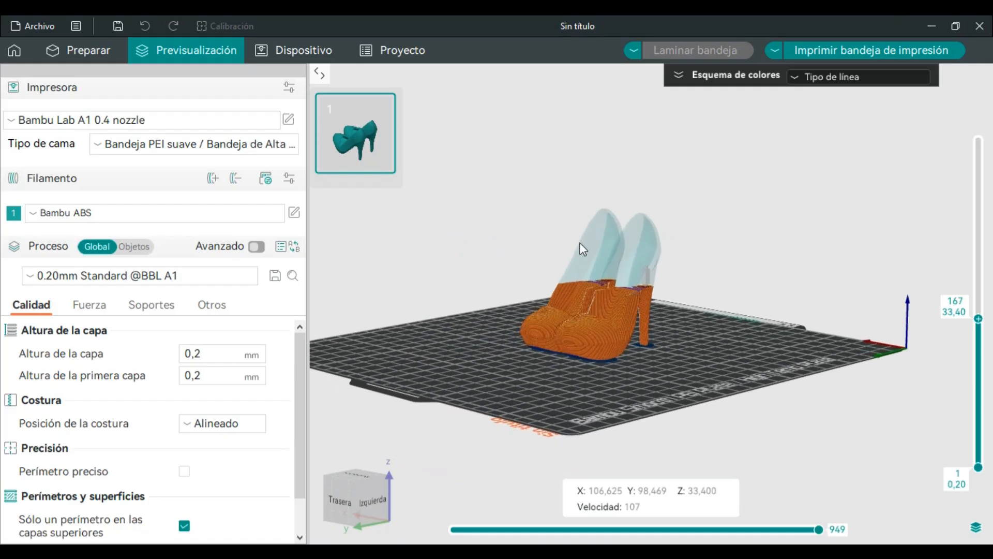
{"action": "left_click_drag", "start_coordinate": [502, 249], "coordinate": [507, 277]}
{"action": "scroll", "coordinate": [599, 314], "scroll_direction": "up", "scroll_amount": 5}
{"action": "right_click_drag", "start_coordinate": [596, 314], "coordinate": [601, 293]}
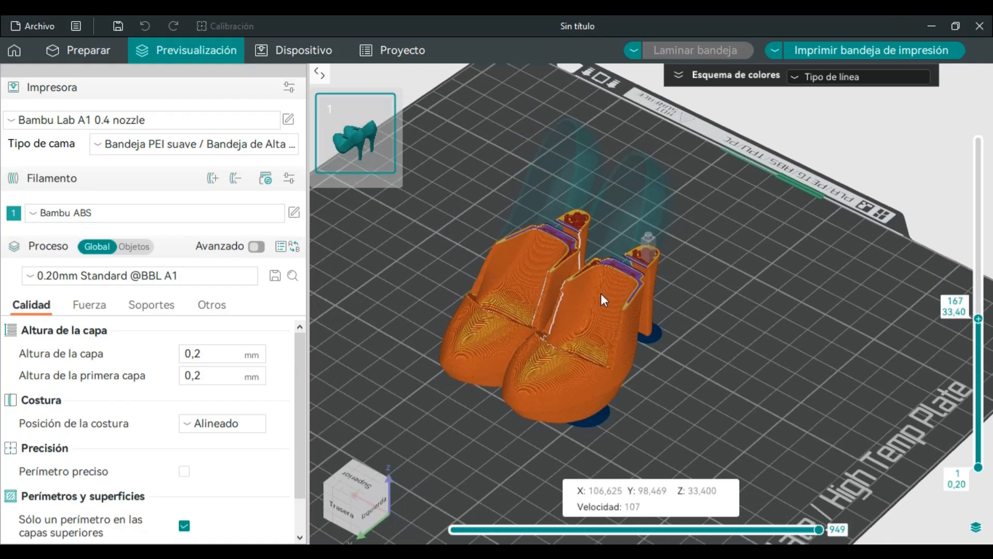
{"action": "scroll", "coordinate": [593, 296], "scroll_direction": "down", "scroll_amount": 6}
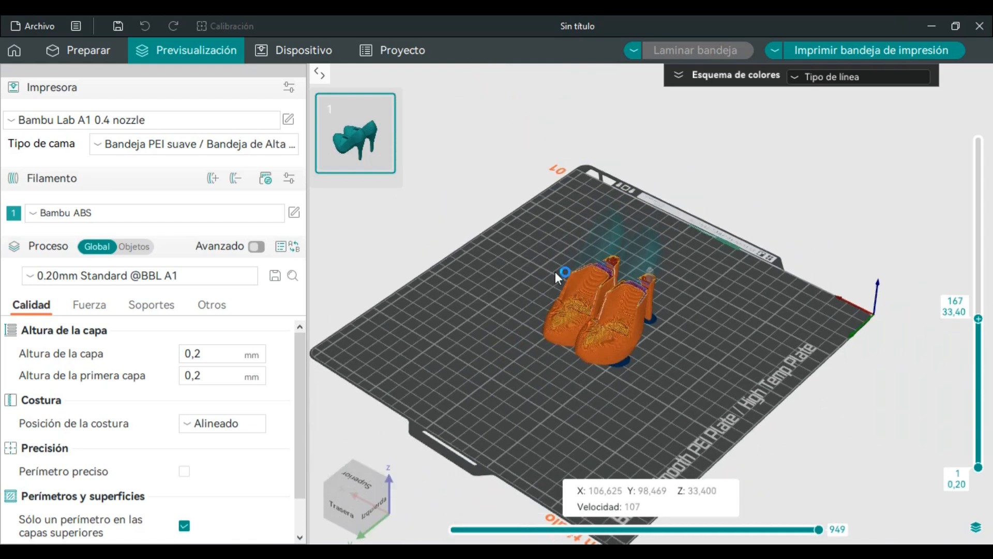
- Show the strength settings, check the perimeter loop count, and examine the shoe's walls up close
{"action": "scroll", "coordinate": [165, 383], "scroll_direction": "down", "scroll_amount": 1}
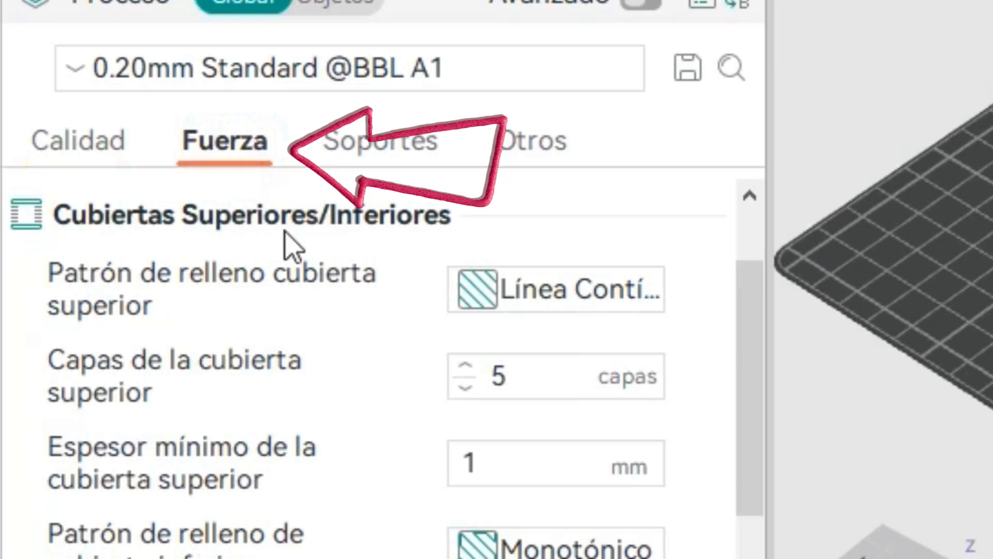
{"action": "scroll", "coordinate": [179, 365], "scroll_direction": "up", "scroll_amount": 1}
{"action": "scroll", "coordinate": [590, 326], "scroll_direction": "up", "scroll_amount": 5}
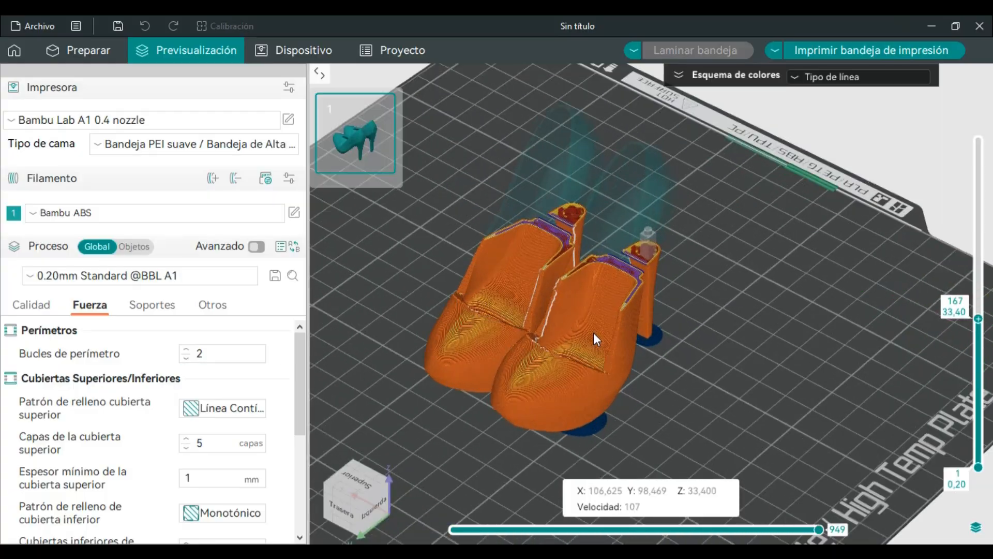
{"action": "scroll", "coordinate": [589, 303], "scroll_direction": "up", "scroll_amount": 2}
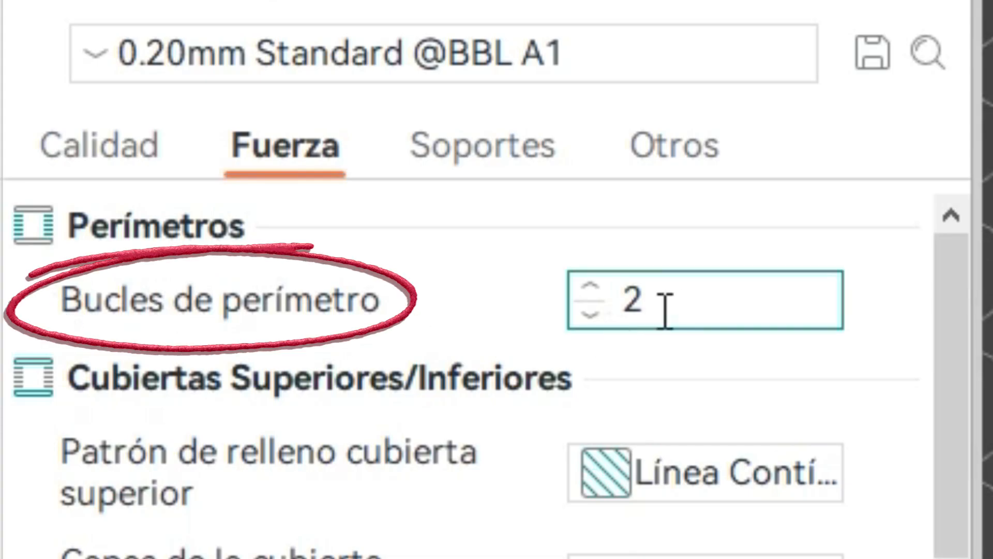
{"action": "left_click", "coordinate": [666, 306]}
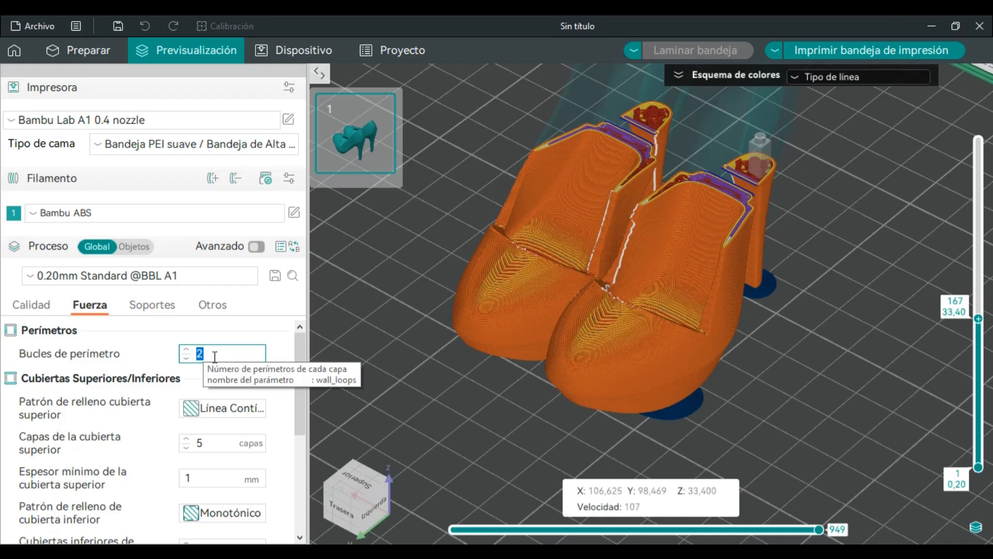
{"action": "left_click", "coordinate": [675, 305]}
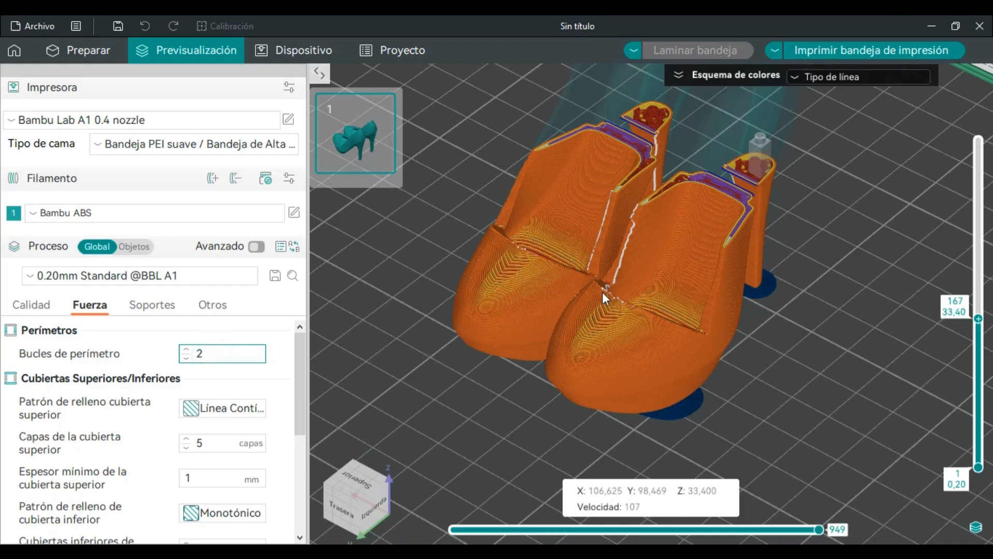
{"action": "scroll", "coordinate": [725, 250], "scroll_direction": "up", "scroll_amount": 8}
{"action": "right_click_drag", "start_coordinate": [643, 260], "coordinate": [557, 301]}
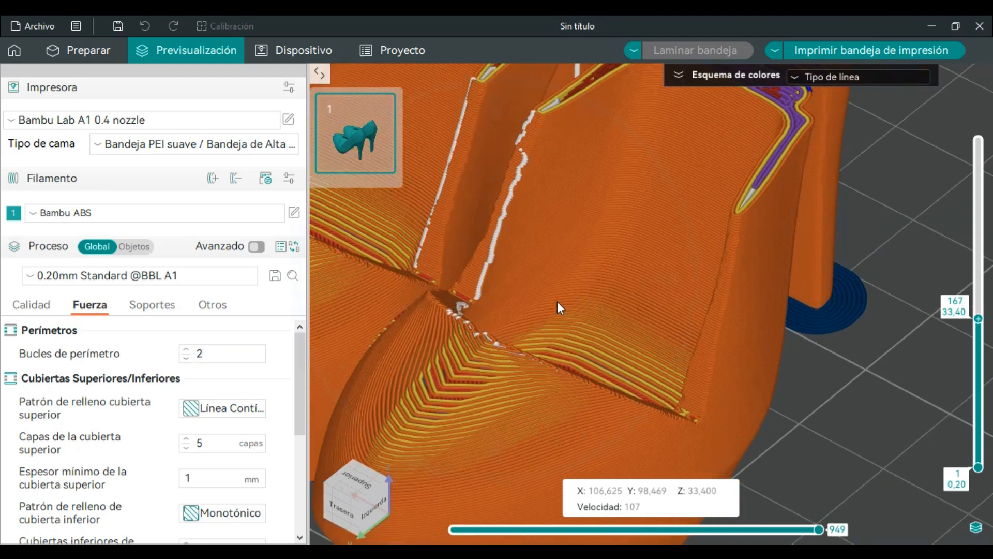
- Examine the shoe's walls and infill while lowering the displayed layer from 167 to layer 51
{"action": "scroll", "coordinate": [560, 299], "scroll_direction": "down", "scroll_amount": 2}
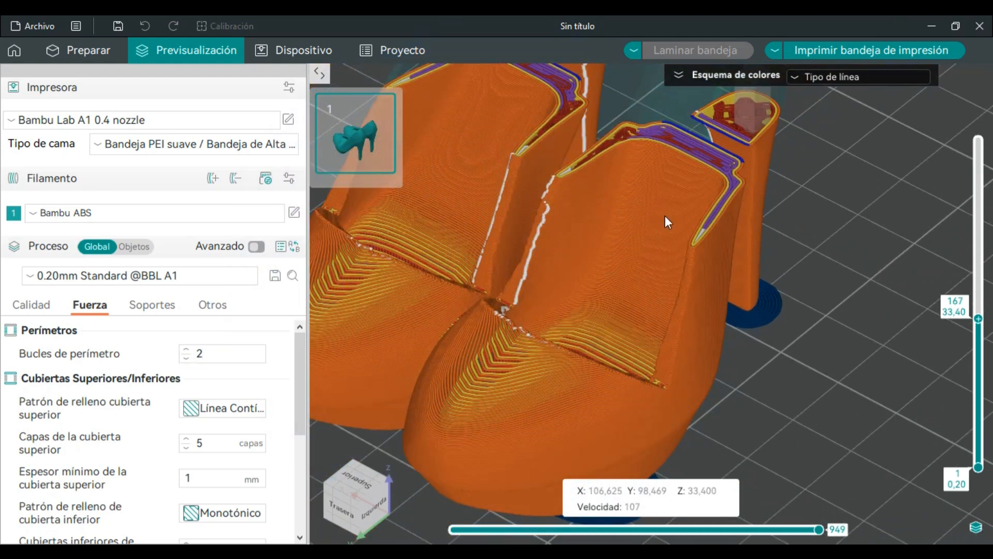
{"action": "scroll", "coordinate": [673, 228], "scroll_direction": "up", "scroll_amount": 5}
{"action": "right_click_drag", "start_coordinate": [581, 297], "coordinate": [534, 332]}
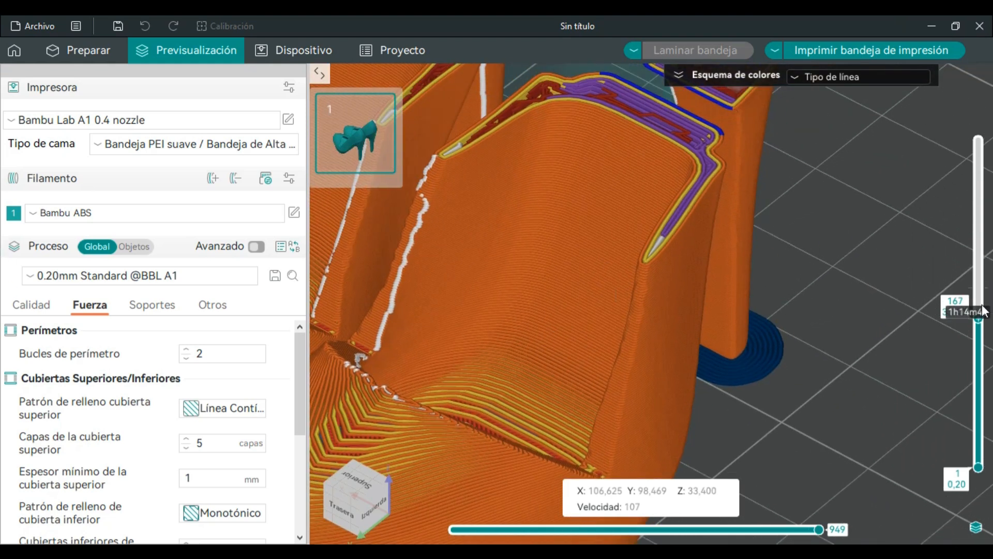
{"action": "left_click_drag", "start_coordinate": [980, 321], "coordinate": [984, 415]}
{"action": "right_click_drag", "start_coordinate": [664, 207], "coordinate": [696, 65]}
{"action": "left_click_drag", "start_coordinate": [978, 409], "coordinate": [979, 440]}
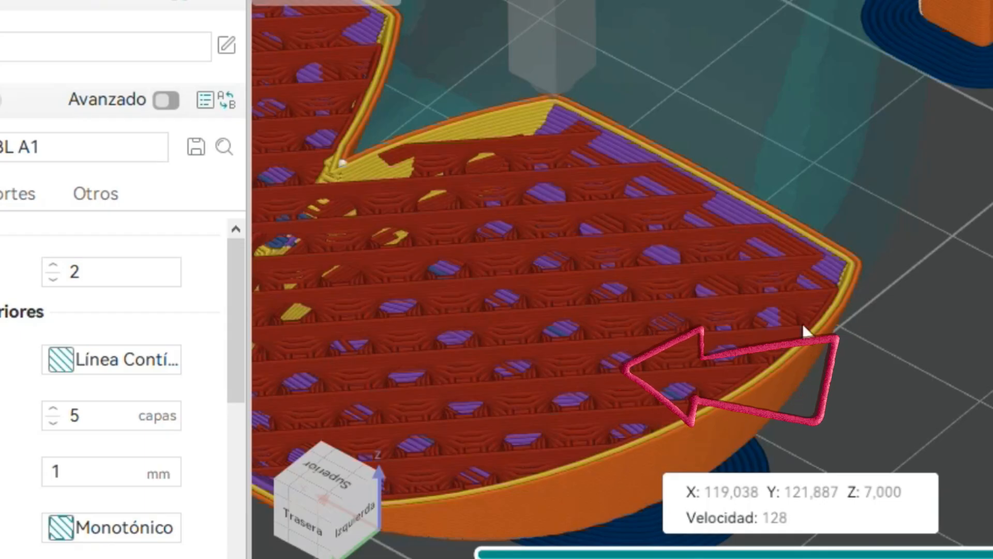
{"action": "left_click_drag", "start_coordinate": [992, 373], "coordinate": [992, 336]}
{"action": "mouse_move", "coordinate": [991, 427]}
{"action": "left_mouse_down"}
{"action": "mouse_move", "coordinate": [992, 345]}
{"action": "mouse_move", "coordinate": [992, 426]}
{"action": "left_mouse_up"}
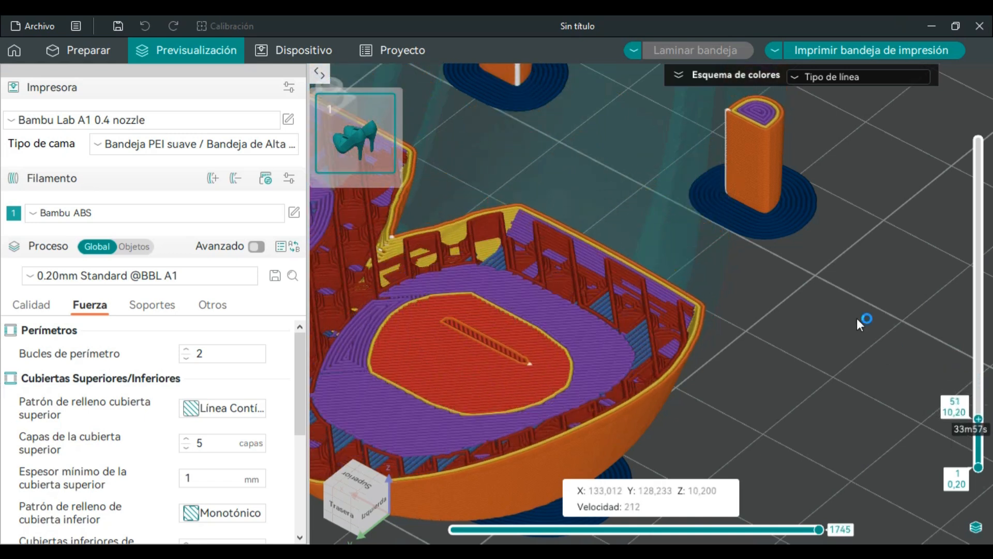
- Examine the wall loops of layer 51 up close and rewind its extrusion path to move 633
{"action": "scroll", "coordinate": [688, 313], "scroll_direction": "up", "scroll_amount": 10}
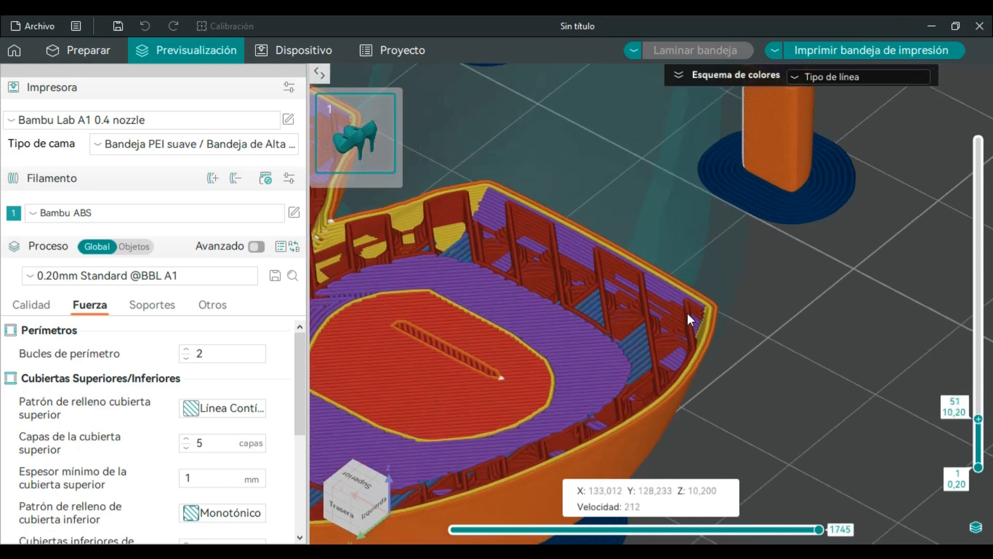
{"action": "scroll", "coordinate": [703, 290], "scroll_direction": "down", "scroll_amount": 1}
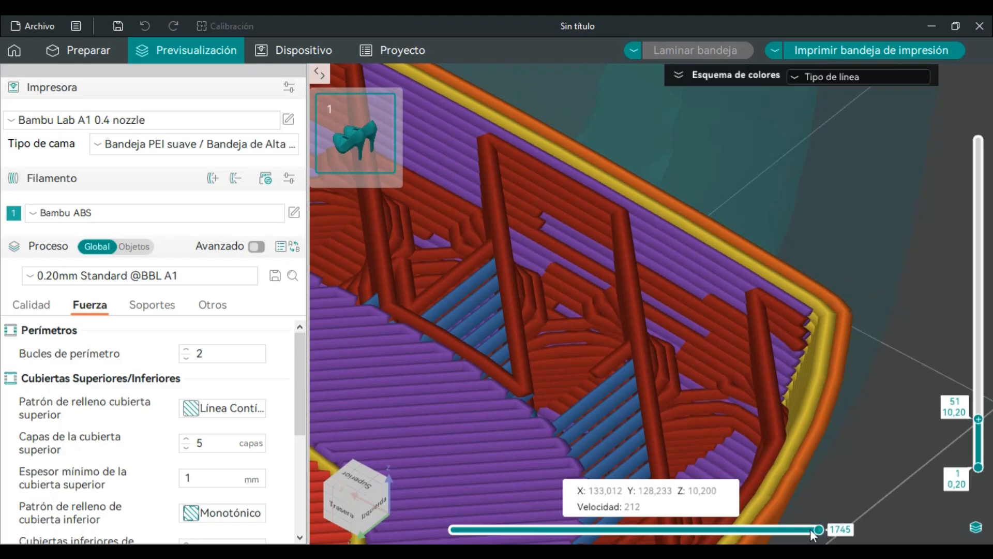
{"action": "left_click_drag", "start_coordinate": [820, 530], "coordinate": [584, 515]}
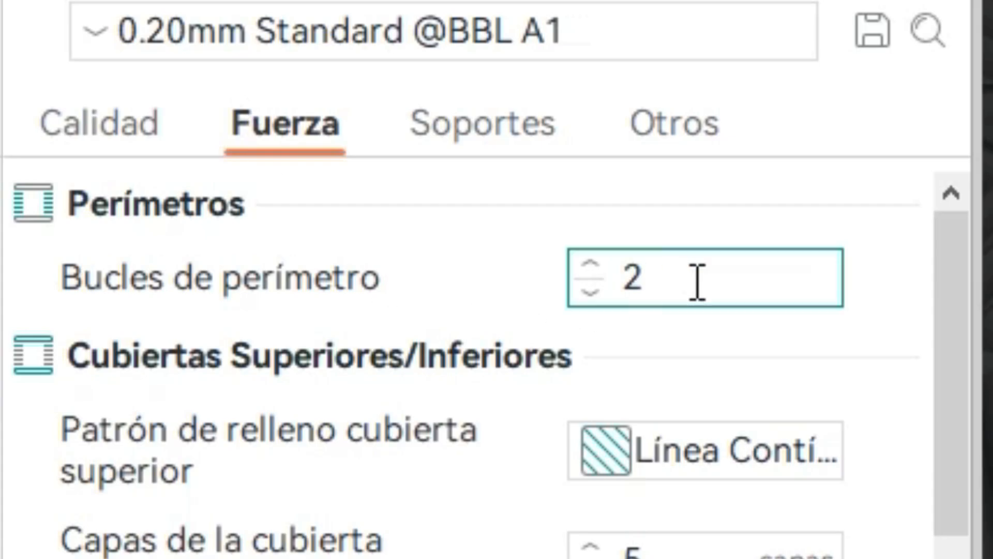
- Re-slice the plate with 3 perimeter loops and examine the shoe's walls up to layer 53
{"action": "left_click_drag", "start_coordinate": [221, 355], "coordinate": [141, 358]}
{"action": "type", "text": "3"}
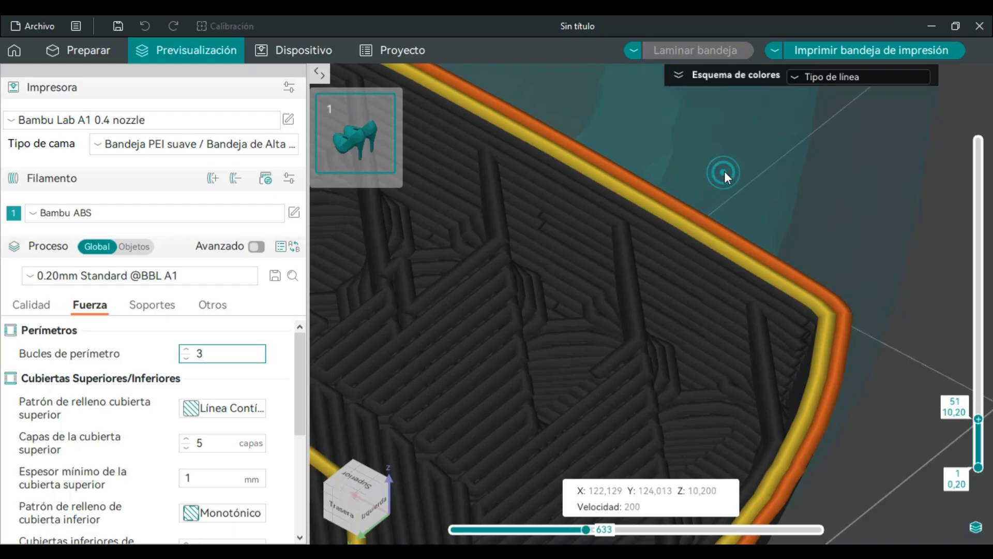
{"action": "left_click", "coordinate": [679, 51]}
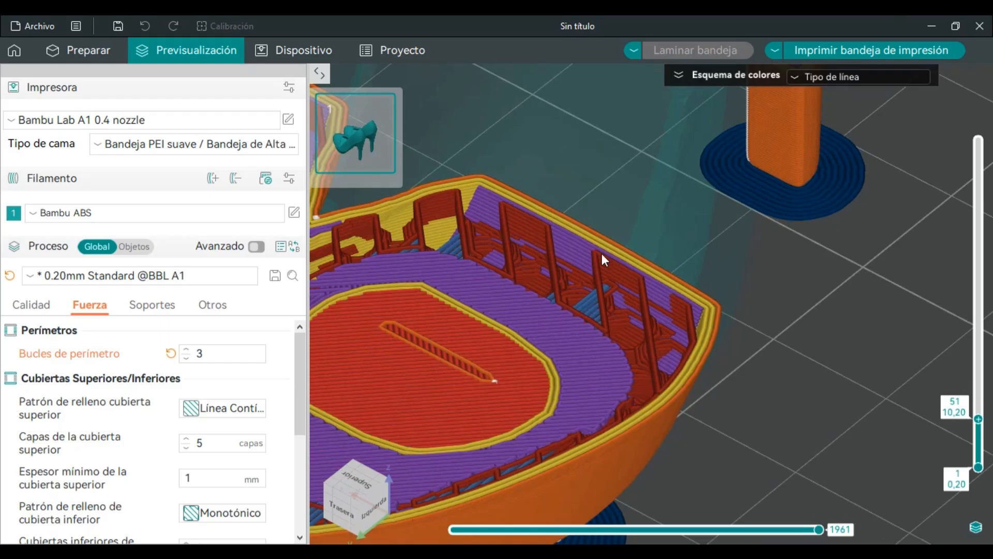
{"action": "scroll", "coordinate": [606, 256], "scroll_direction": "up", "scroll_amount": 5}
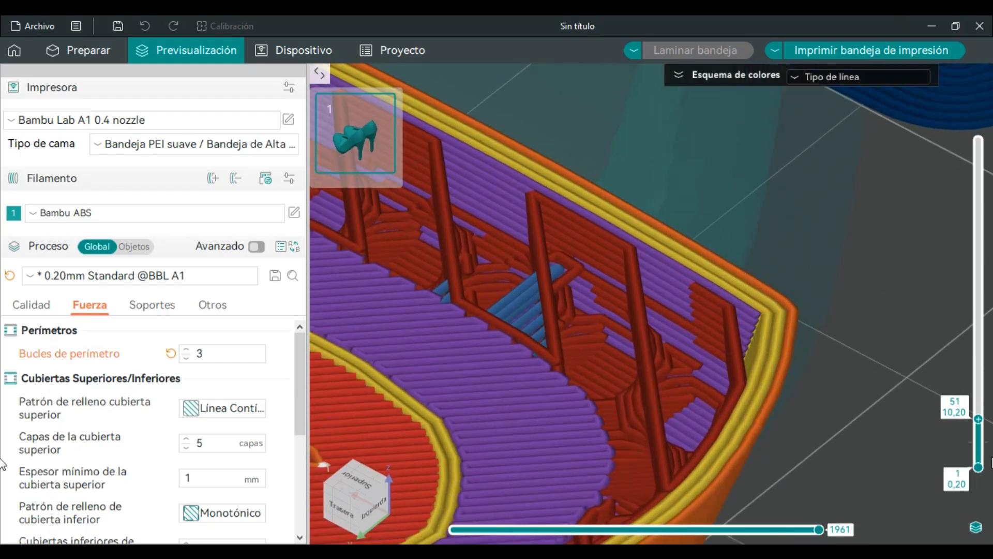
{"action": "mouse_move", "coordinate": [980, 419]}
{"action": "left_mouse_down"}
{"action": "mouse_move", "coordinate": [981, 447]}
{"action": "mouse_move", "coordinate": [981, 418]}
{"action": "left_mouse_up"}
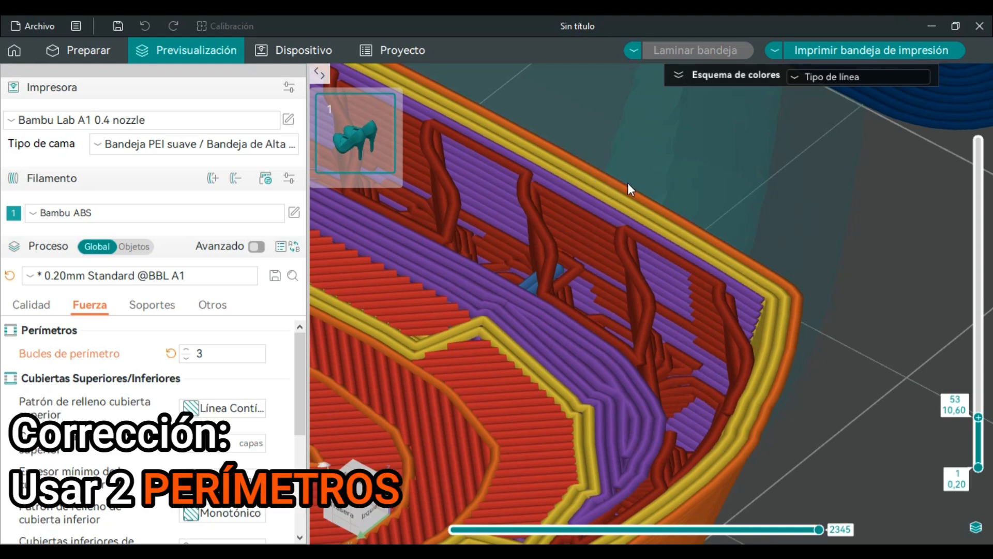
- Restore the perimeter loop count to 2 and review the top and bottom shell and infill settings
{"action": "double_click", "coordinate": [228, 353]}
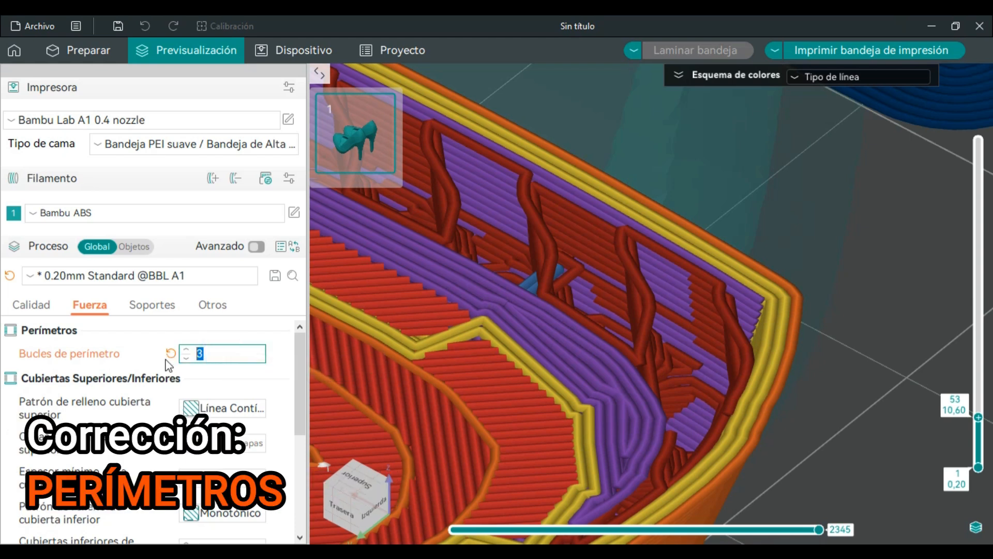
{"action": "left_click", "coordinate": [322, 374]}
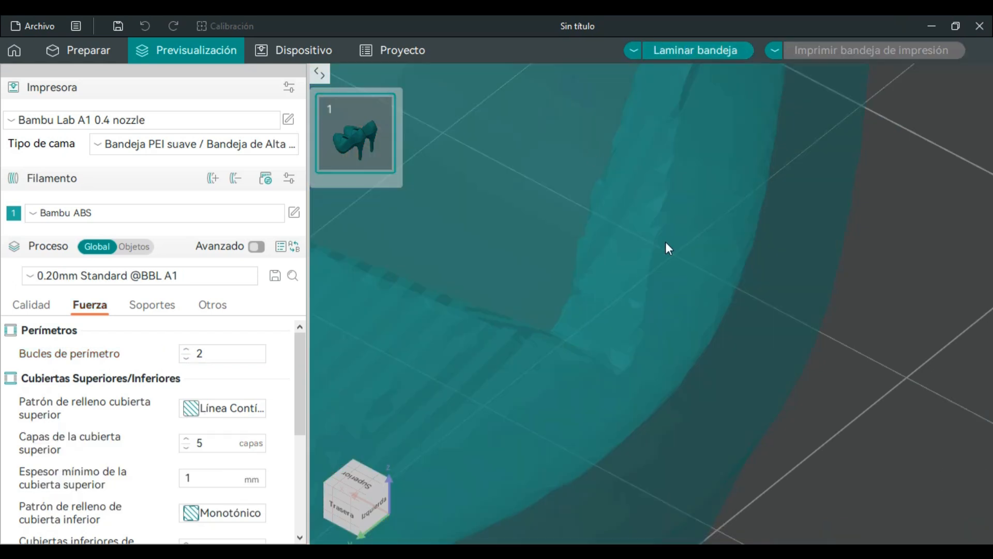
{"action": "scroll", "coordinate": [150, 376], "scroll_direction": "down", "scroll_amount": 5}
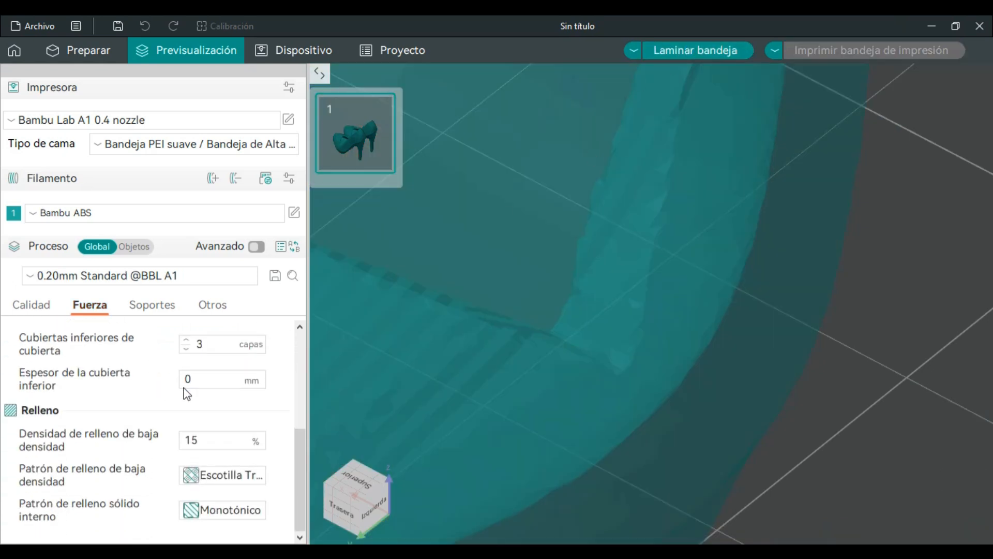
{"action": "scroll", "coordinate": [147, 367], "scroll_direction": "up", "scroll_amount": 3}
{"action": "scroll", "coordinate": [149, 372], "scroll_direction": "up", "scroll_amount": 2}
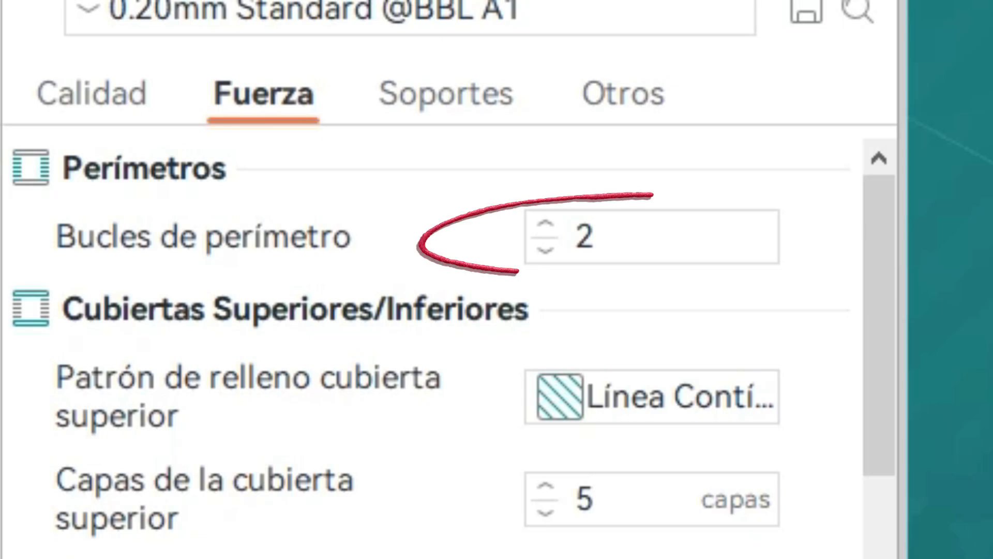
{"action": "scroll", "coordinate": [228, 316], "scroll_direction": "down", "scroll_amount": 3}
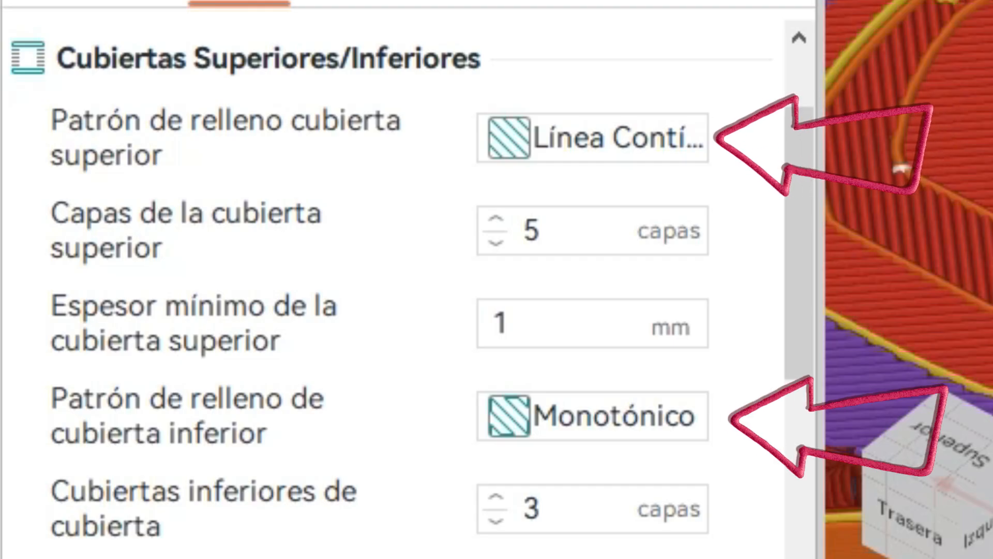
- Examine the top surfaces inside both shoes from several angles, raising the displayed layers up to layer 247
{"action": "mouse_move", "coordinate": [981, 413]}
{"action": "left_mouse_down"}
{"action": "mouse_move", "coordinate": [981, 428]}
{"action": "mouse_move", "coordinate": [981, 397]}
{"action": "left_mouse_up"}
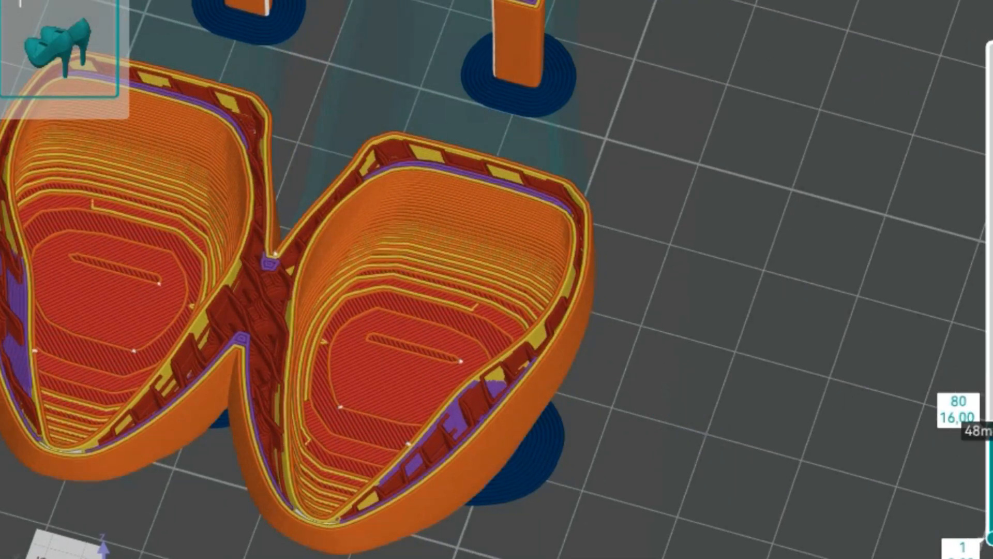
{"action": "left_click_drag", "start_coordinate": [992, 430], "coordinate": [992, 211]}
{"action": "mouse_move", "coordinate": [730, 310]}
{"action": "left_mouse_down"}
{"action": "mouse_move", "coordinate": [716, 242]}
{"action": "mouse_move", "coordinate": [613, 279]}
{"action": "mouse_move", "coordinate": [373, 323]}
{"action": "left_mouse_up"}
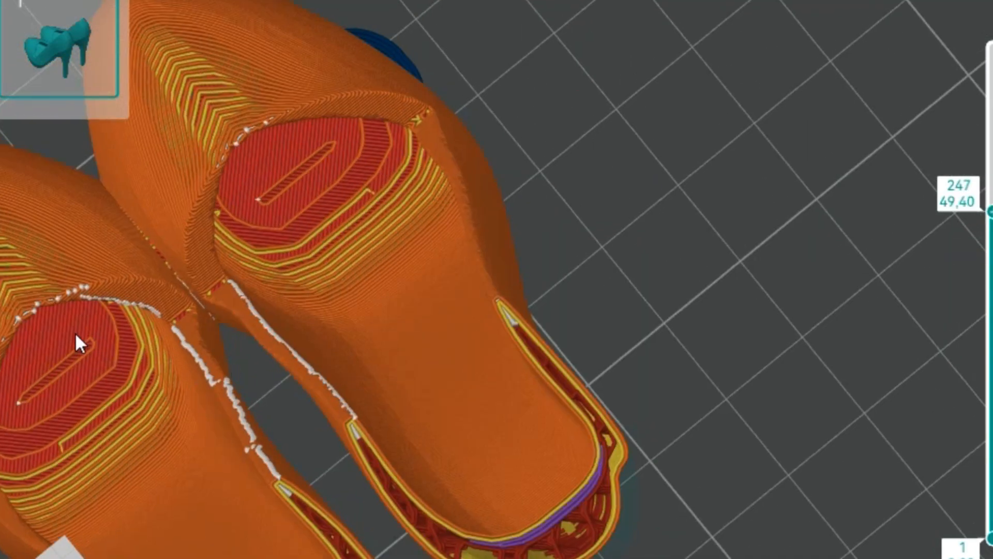
{"action": "right_click_drag", "start_coordinate": [74, 369], "coordinate": [469, 188]}
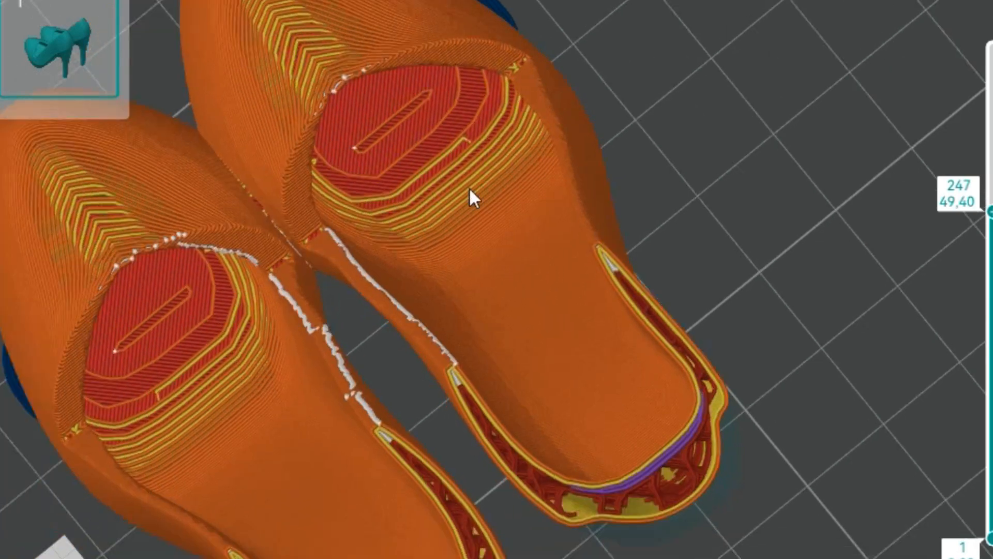
{"action": "right_click_drag", "start_coordinate": [266, 364], "coordinate": [246, 301]}
{"action": "left_click_drag", "start_coordinate": [482, 309], "coordinate": [505, 347]}
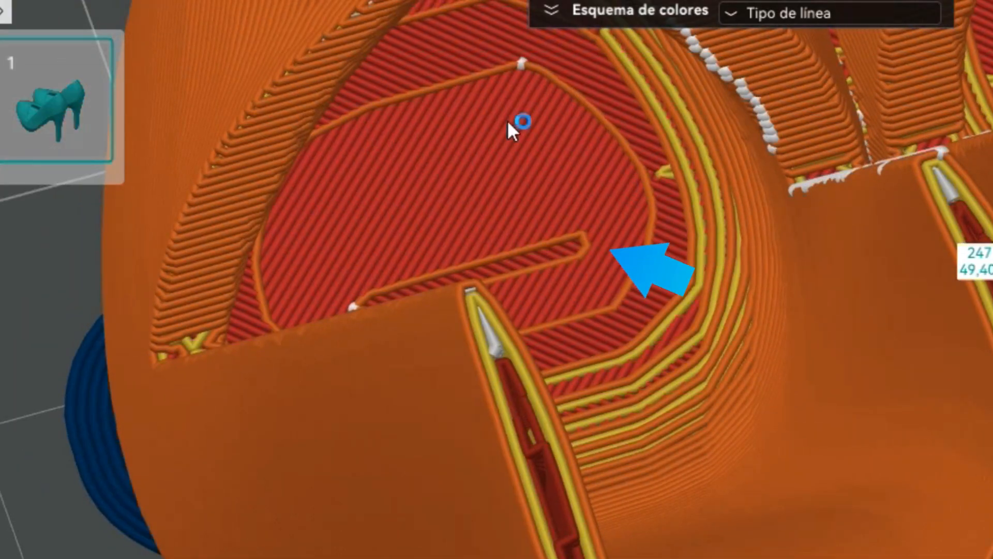
- Step through layers 48 to 56 under the insole and check the top and bottom shell layer counts
{"action": "left_click_drag", "start_coordinate": [992, 277], "coordinate": [992, 286]}
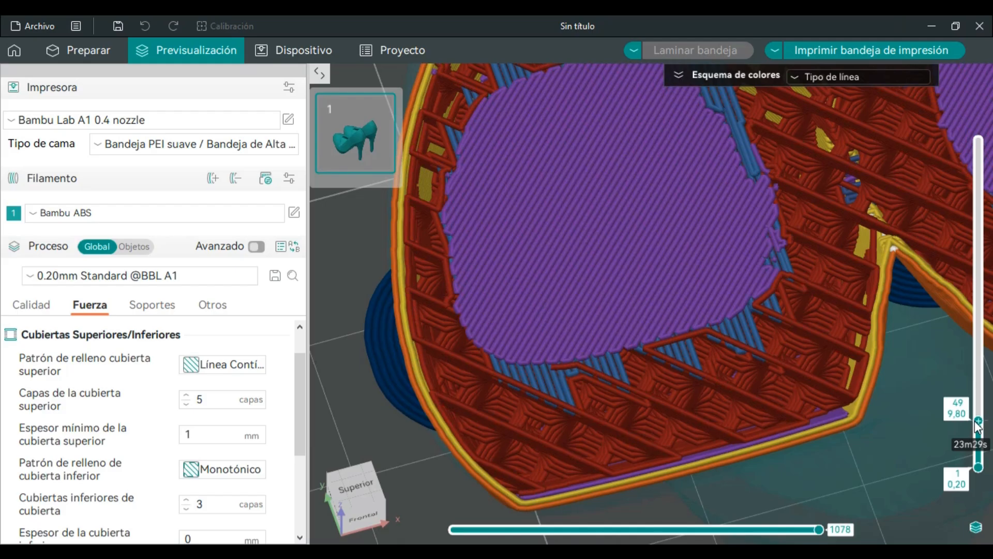
{"action": "left_click_drag", "start_coordinate": [974, 422], "coordinate": [974, 420]}
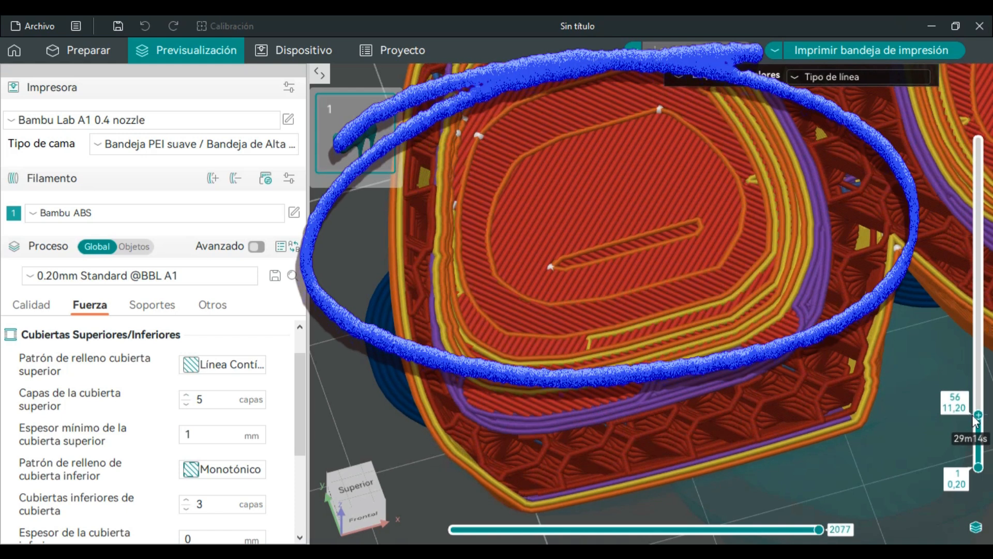
{"action": "mouse_move", "coordinate": [975, 421]}
{"action": "left_mouse_down"}
{"action": "mouse_move", "coordinate": [980, 430]}
{"action": "mouse_move", "coordinate": [973, 420]}
{"action": "left_mouse_up"}
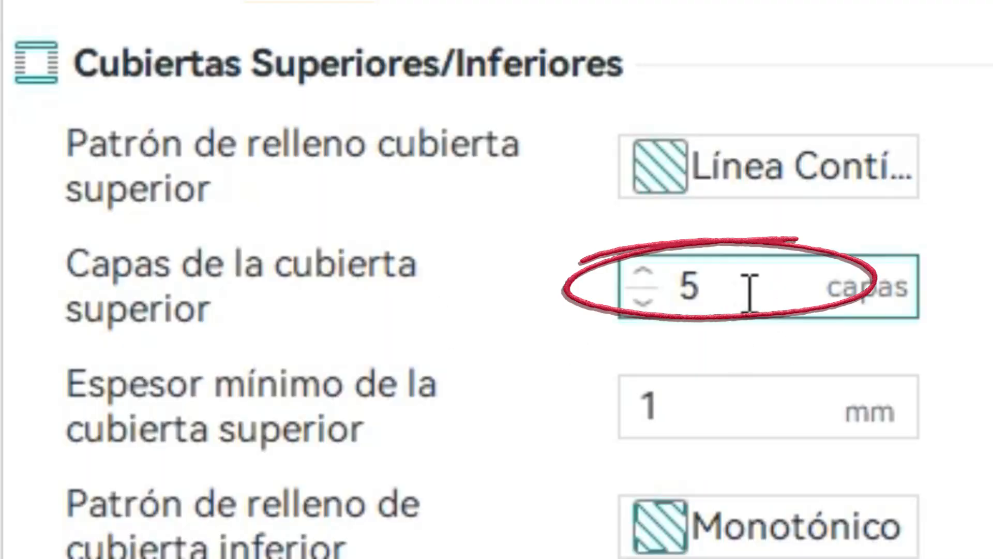
{"action": "left_click_drag", "start_coordinate": [217, 401], "coordinate": [179, 410]}
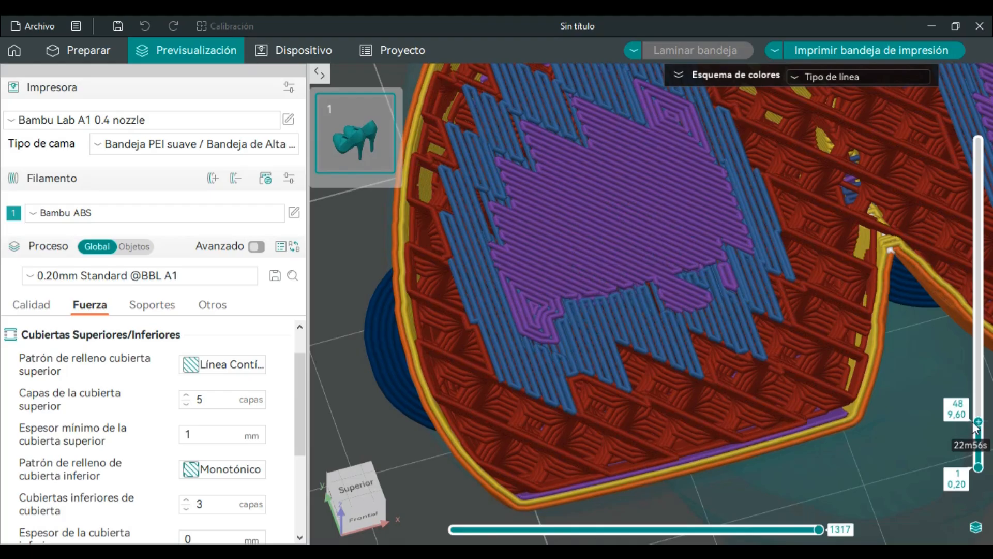
{"action": "left_click_drag", "start_coordinate": [973, 423], "coordinate": [973, 414]}
{"action": "left_click", "coordinate": [217, 401]}
{"action": "double_click", "coordinate": [214, 402]}
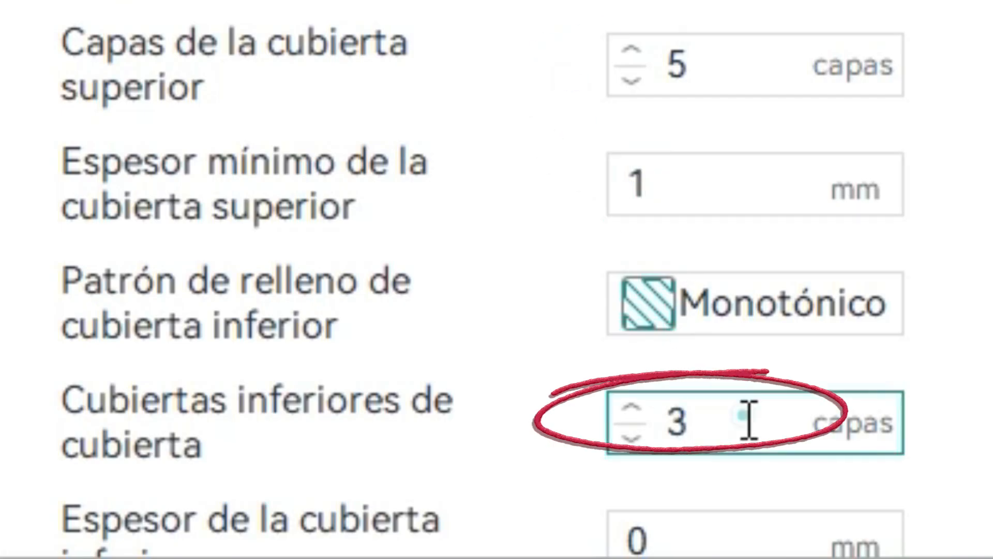
{"action": "double_click", "coordinate": [748, 420]}
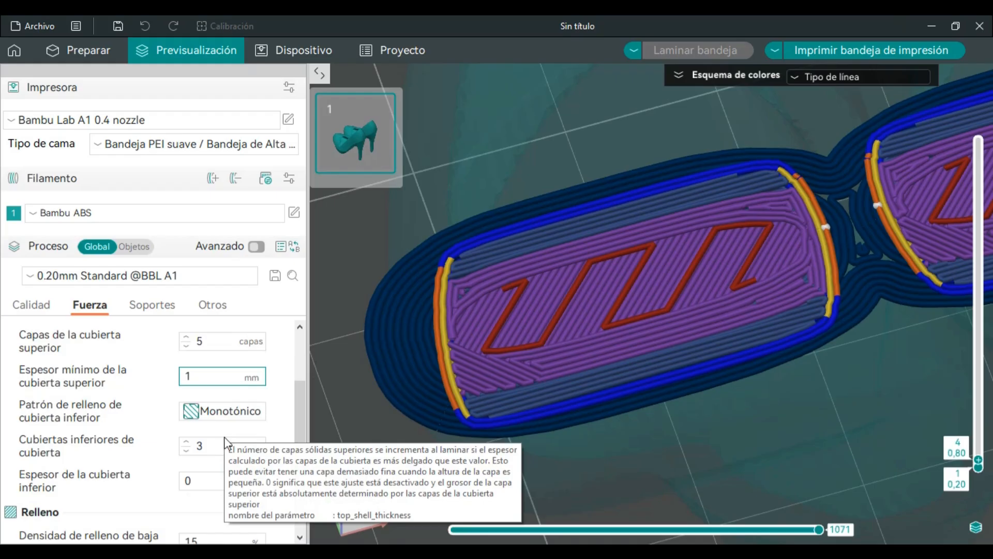
- Check the sparse infill density setting and inspect the shoe's infill from layer 20 up to layer 37
{"action": "scroll", "coordinate": [225, 437], "scroll_direction": "down", "scroll_amount": 2}
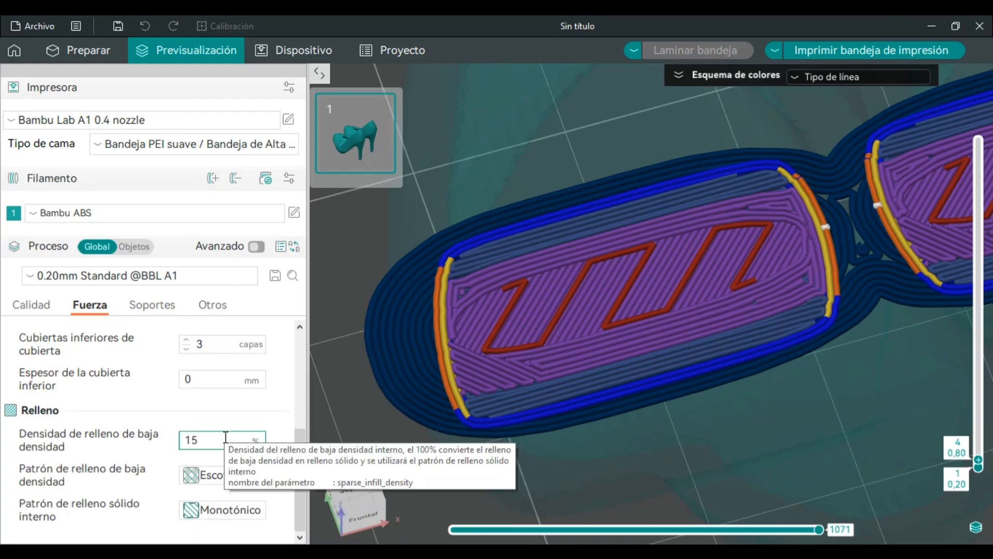
{"action": "left_click", "coordinate": [216, 434]}
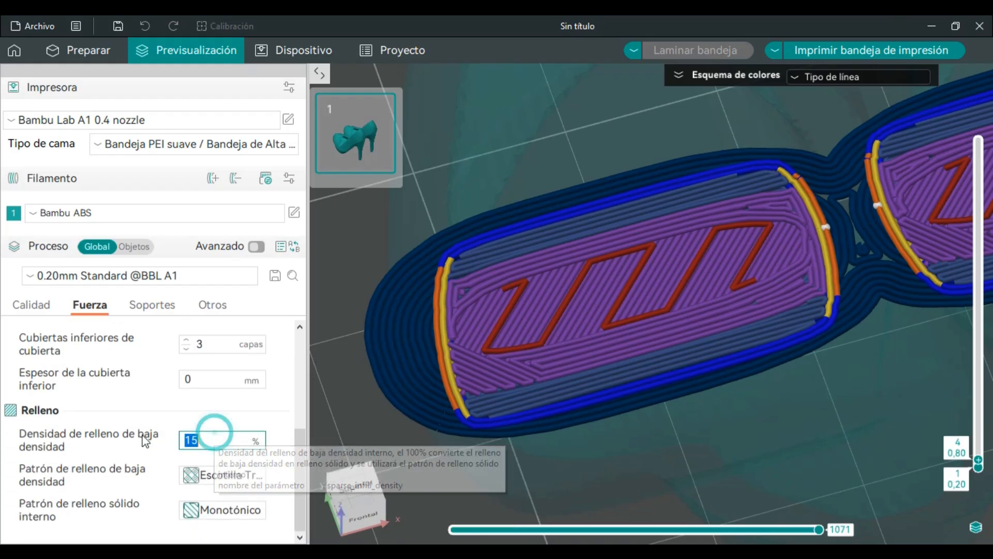
{"action": "key", "text": "Return"}
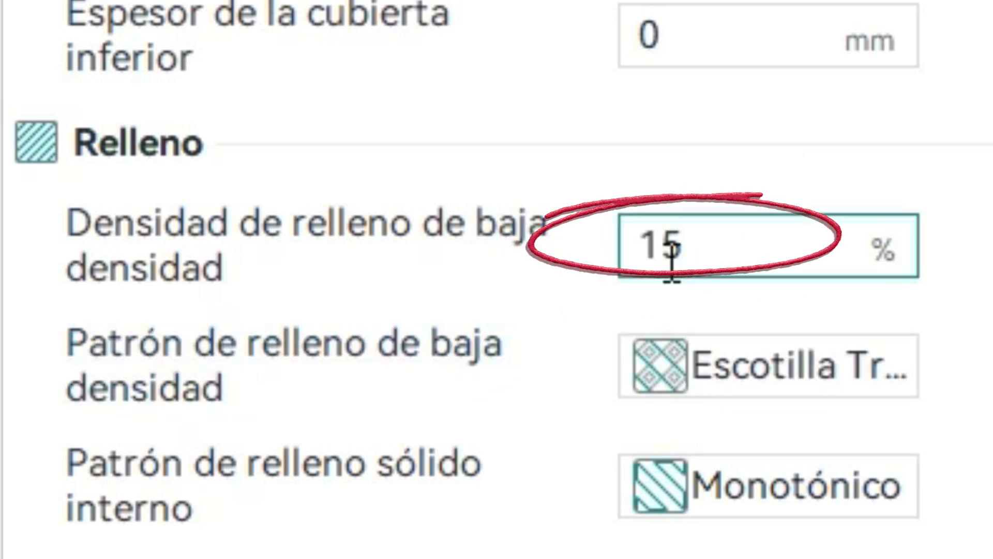
{"action": "left_click", "coordinate": [689, 254]}
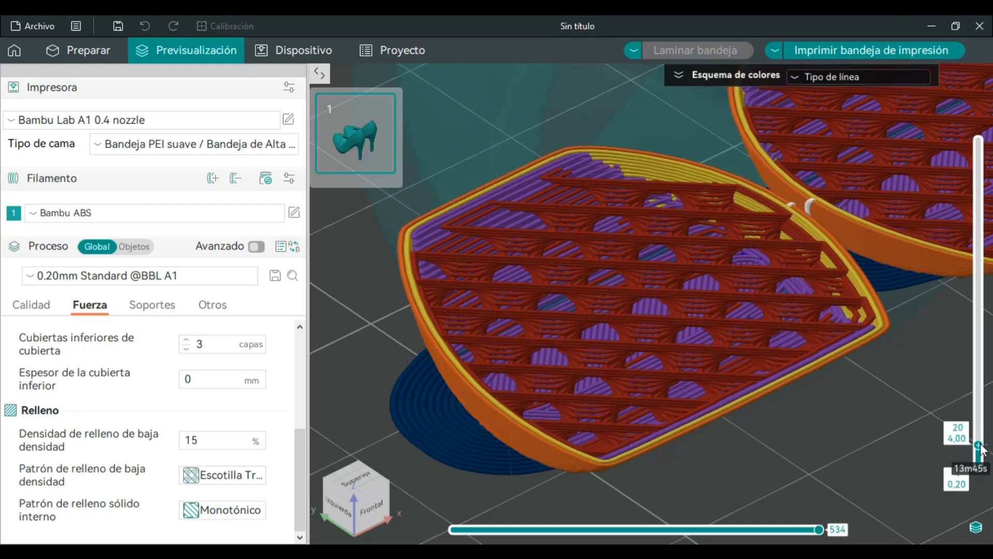
{"action": "left_click_drag", "start_coordinate": [979, 445], "coordinate": [979, 424]}
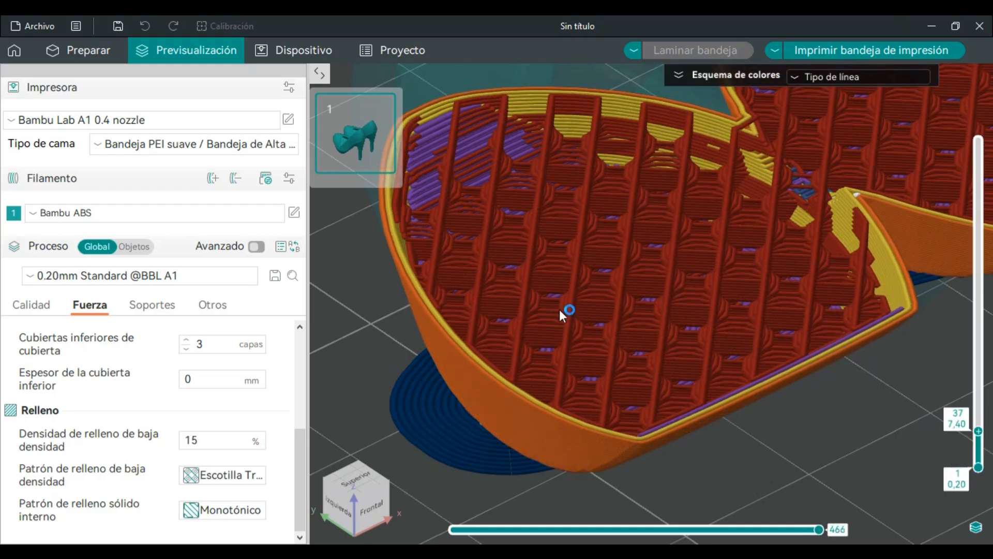
- Re-slice the plate with a sparse infill density of 50% and examine the infill up to layer 48
{"action": "left_click_drag", "start_coordinate": [220, 441], "coordinate": [121, 455]}
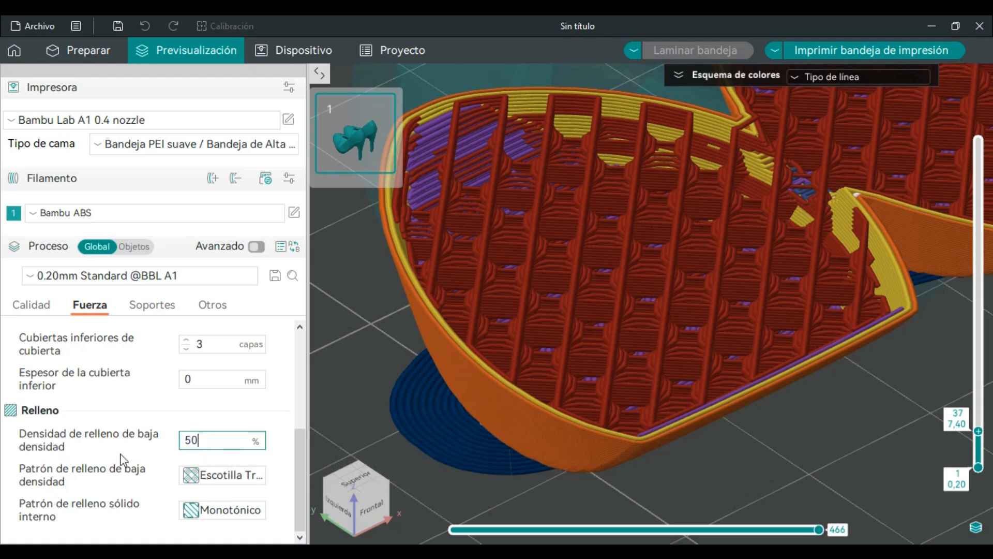
{"action": "type", "text": "50"}
{"action": "left_click", "coordinate": [364, 413]}
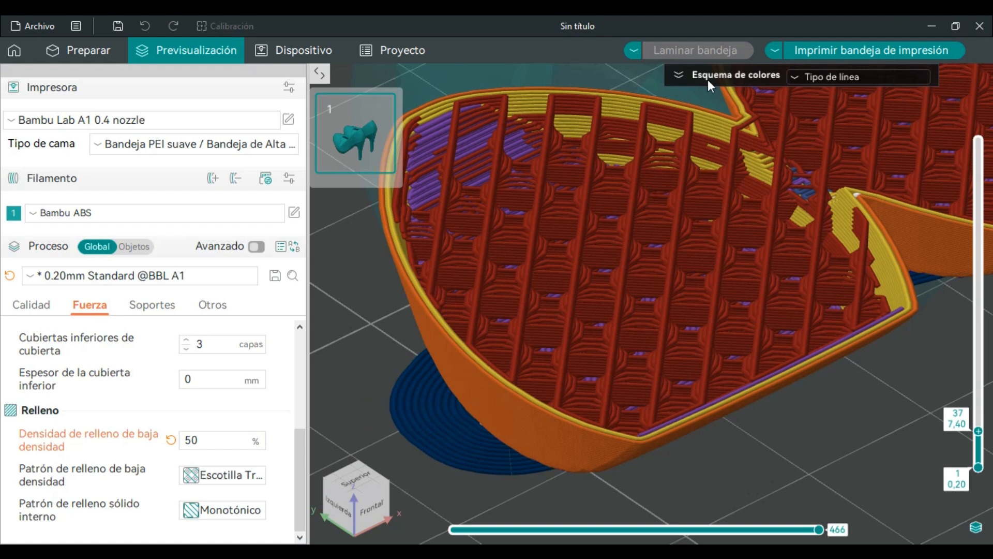
{"action": "left_click", "coordinate": [717, 54]}
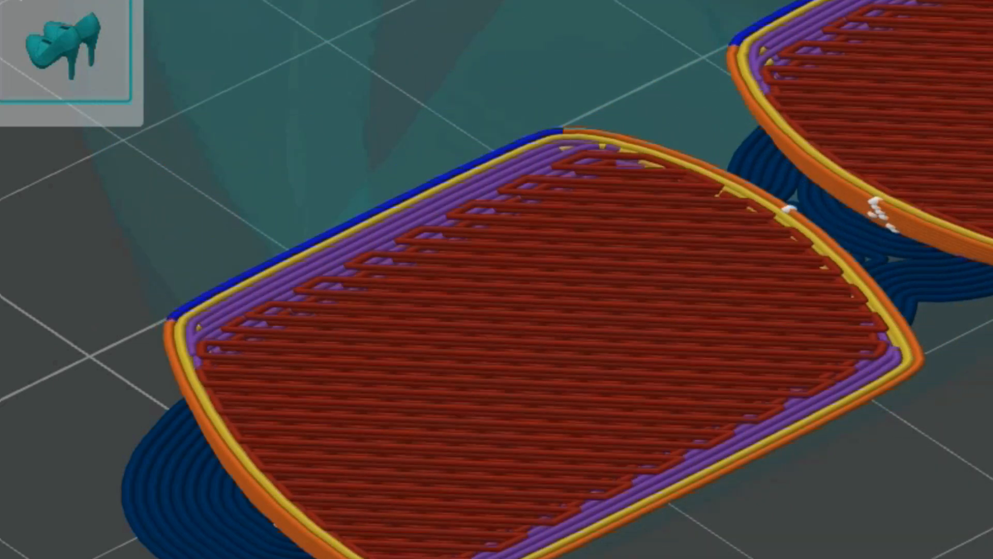
{"action": "left_click_drag", "start_coordinate": [978, 460], "coordinate": [981, 429]}
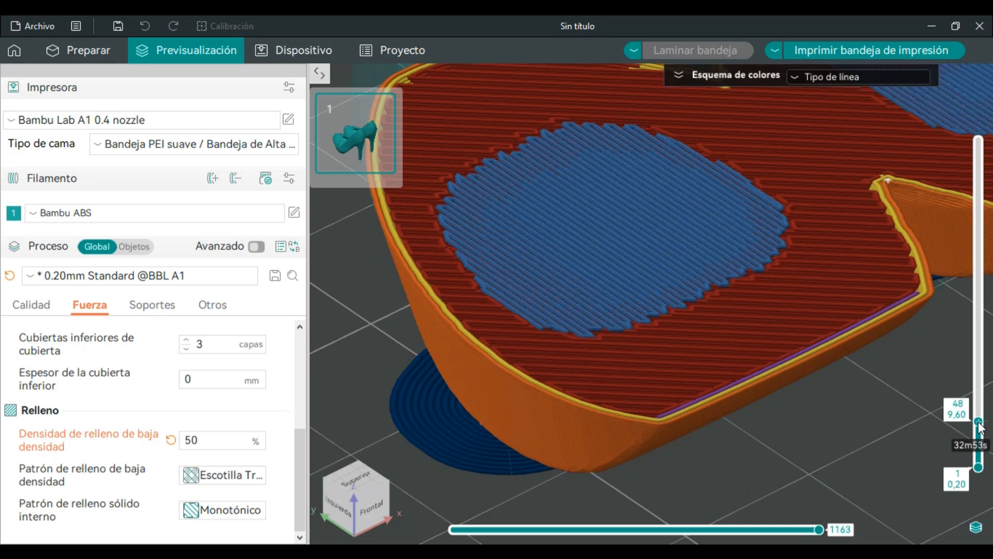
- Set the sparse infill density to 15% and re-slice the plate
{"action": "left_click", "coordinate": [198, 438]}
{"action": "left_click_drag", "start_coordinate": [202, 437], "coordinate": [145, 455]}
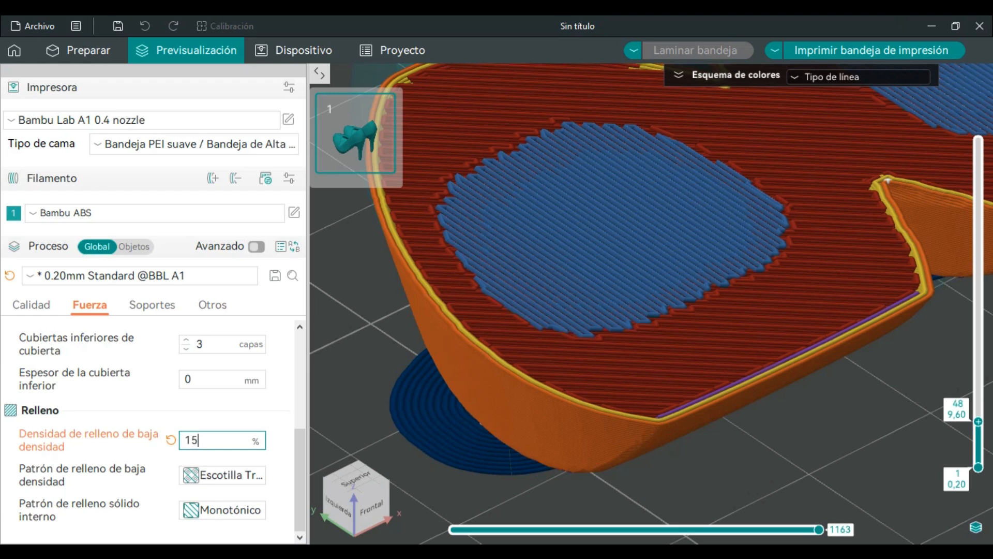
{"action": "left_click", "coordinate": [335, 363]}
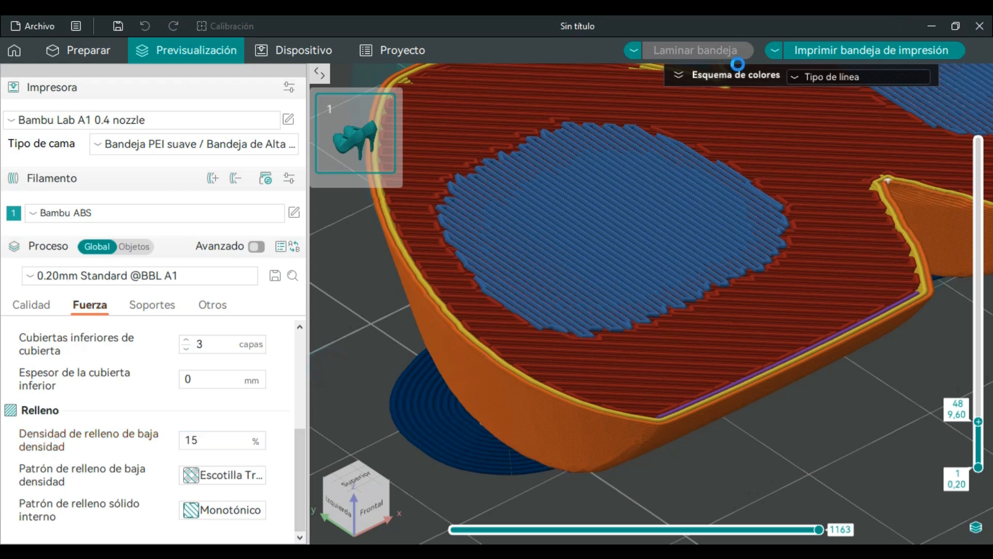
{"action": "left_click", "coordinate": [668, 53]}
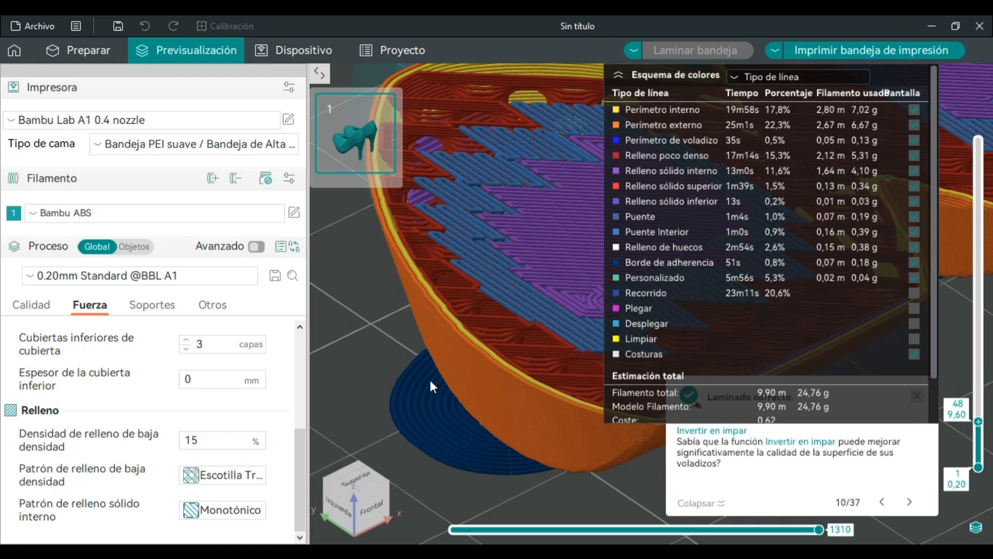
- Inspect the infill inside the shoes at layer 48 with the colour scheme legend collapsed
{"action": "scroll", "coordinate": [430, 380], "scroll_direction": "down", "scroll_amount": 5}
{"action": "right_click_drag", "start_coordinate": [380, 371], "coordinate": [322, 390]}
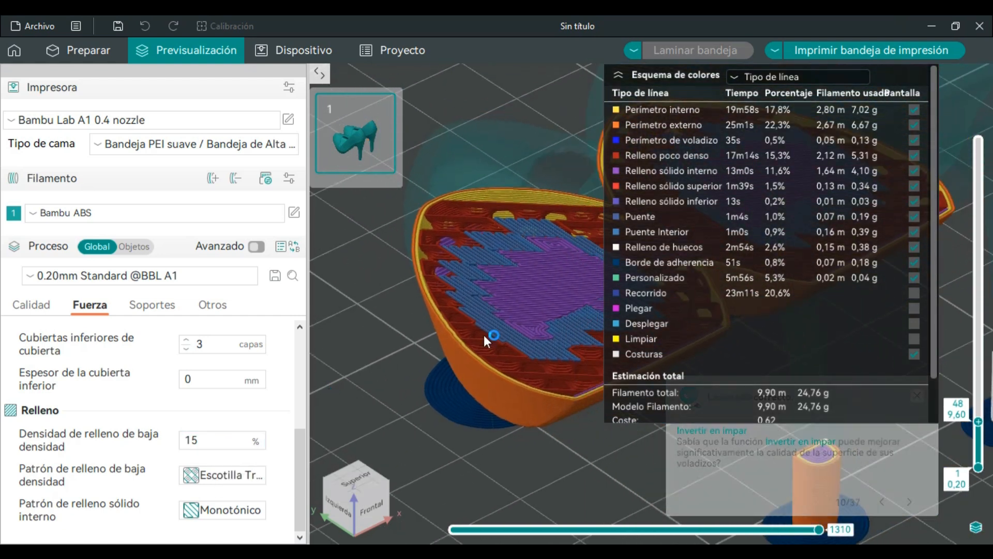
{"action": "mouse_move", "coordinate": [408, 356]}
{"action": "right_mouse_down"}
{"action": "mouse_move", "coordinate": [362, 350]}
{"action": "mouse_move", "coordinate": [367, 364]}
{"action": "mouse_move", "coordinate": [337, 374]}
{"action": "mouse_move", "coordinate": [409, 365]}
{"action": "right_mouse_up"}
{"action": "left_click_drag", "start_coordinate": [408, 365], "coordinate": [620, 74]}
{"action": "left_click", "coordinate": [618, 75]}
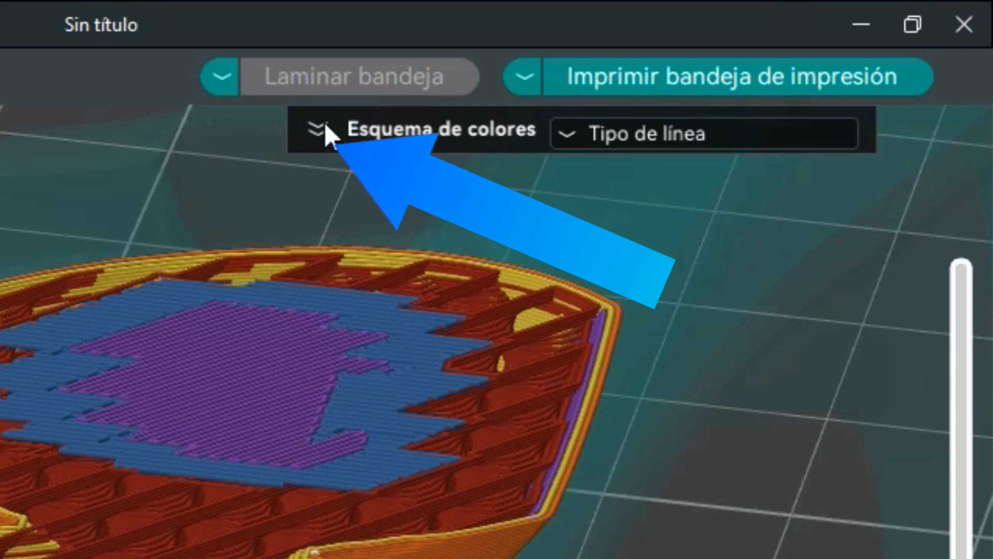
- Review the total filament and time estimates in the colour scheme legend, and view the available print and slice options
{"action": "left_click", "coordinate": [322, 125]}
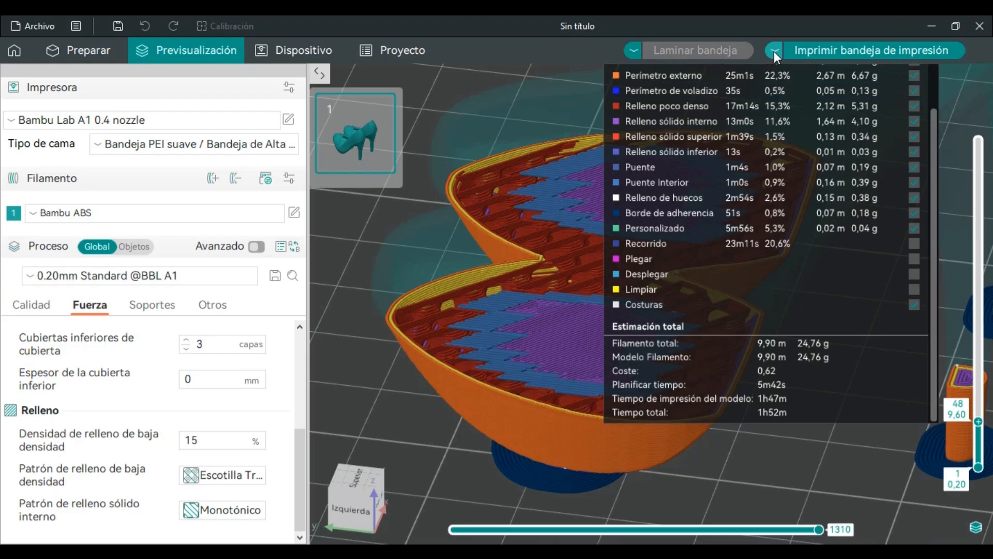
{"action": "left_click", "coordinate": [774, 51]}
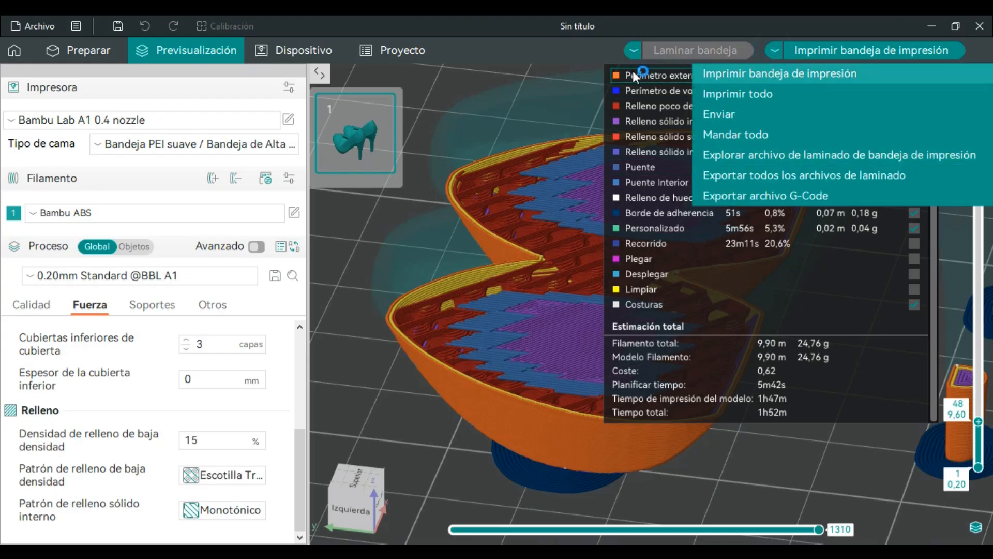
{"action": "left_click", "coordinate": [639, 52]}
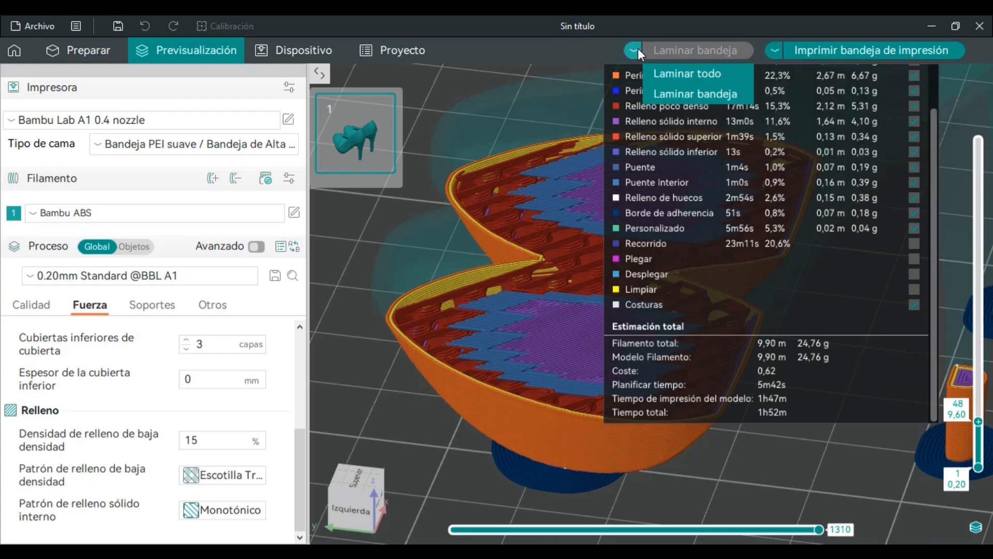
{"action": "left_click", "coordinate": [554, 78]}
{"action": "scroll", "coordinate": [681, 144], "scroll_direction": "up", "scroll_amount": 2}
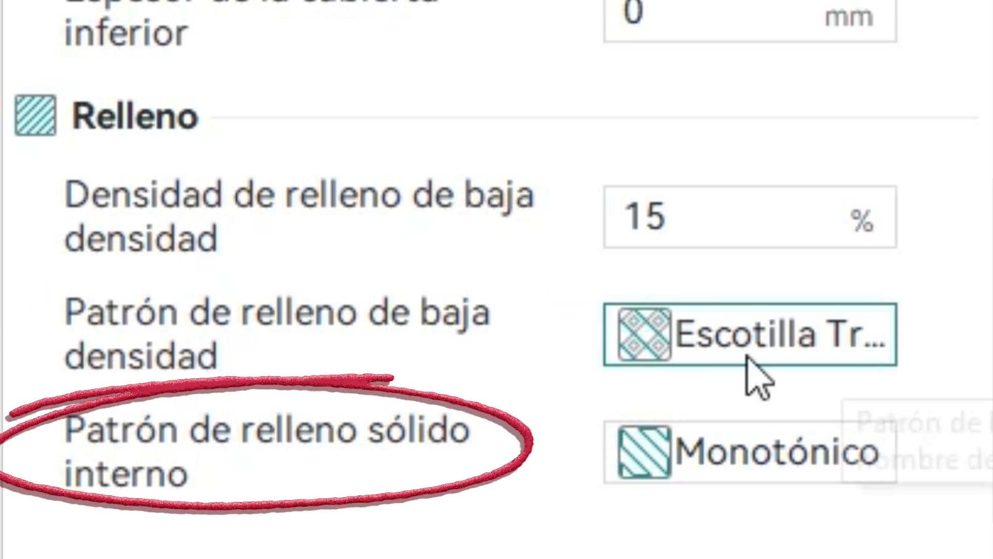
- View the available sparse infill patterns and inspect the current pattern inside both shoes from layer 8 up to layer 21
{"action": "left_click", "coordinate": [781, 368]}
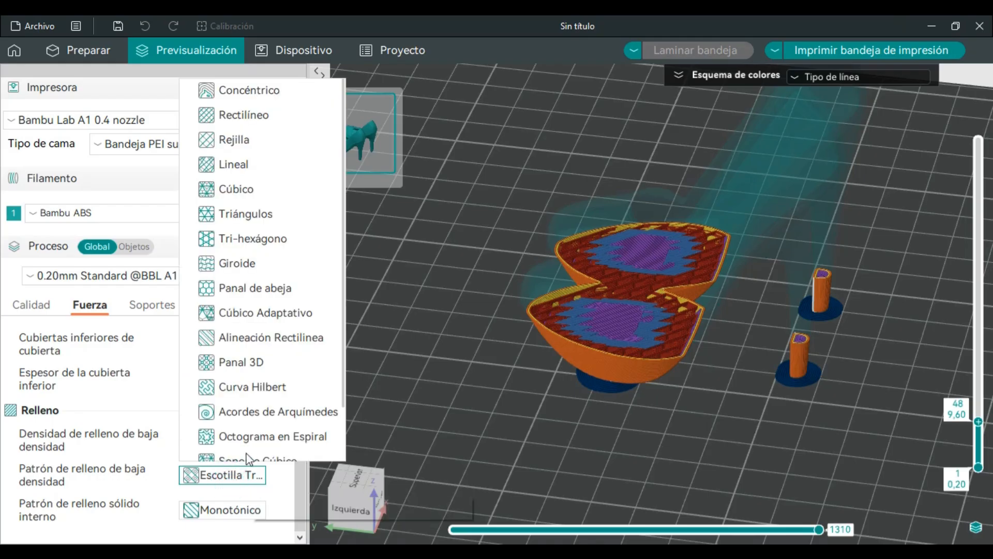
{"action": "scroll", "coordinate": [645, 329], "scroll_direction": "up", "scroll_amount": 3}
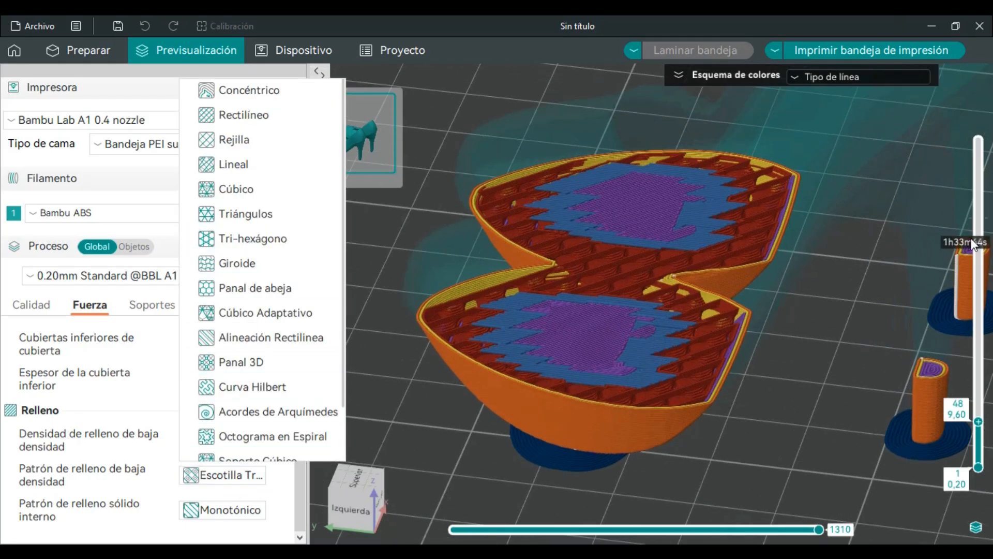
{"action": "left_click_drag", "start_coordinate": [978, 423], "coordinate": [978, 460]}
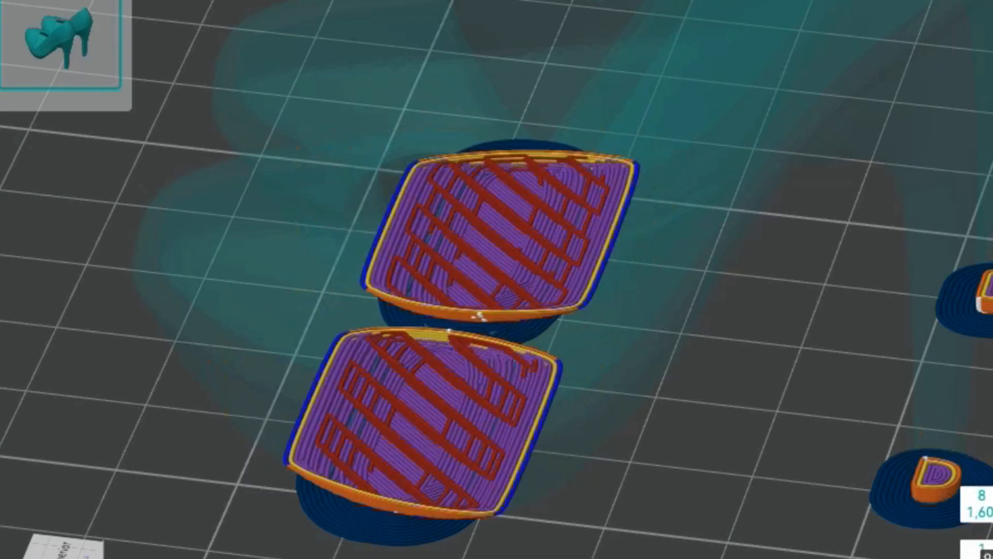
{"action": "left_click_drag", "start_coordinate": [991, 504], "coordinate": [992, 487]}
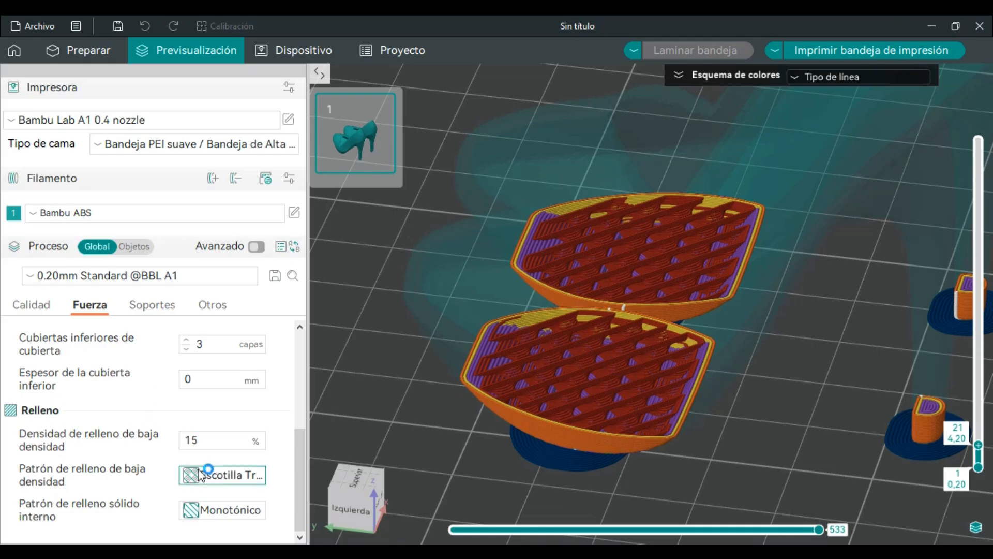
- Try the Rectilíneo and Giroide sparse infill patterns, re-slicing the plate for each and comparing the shoes' layers up to layer 113
{"action": "left_click", "coordinate": [202, 474]}
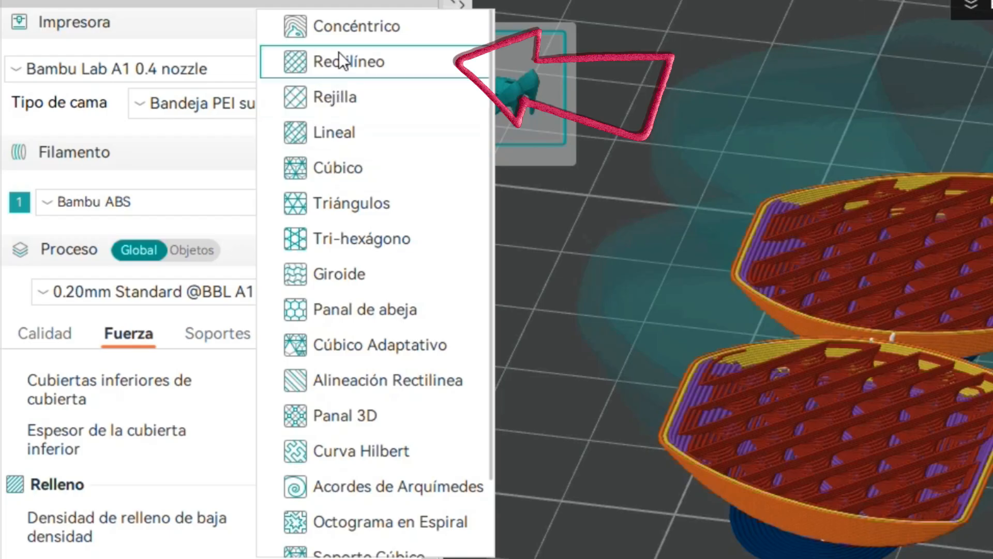
{"action": "left_click", "coordinate": [347, 55]}
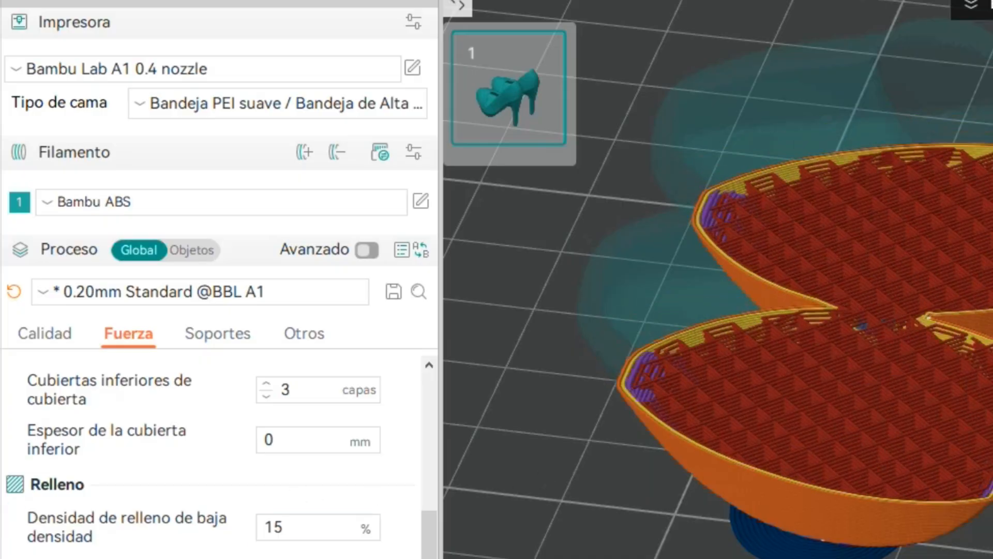
{"action": "left_click", "coordinate": [310, 558]}
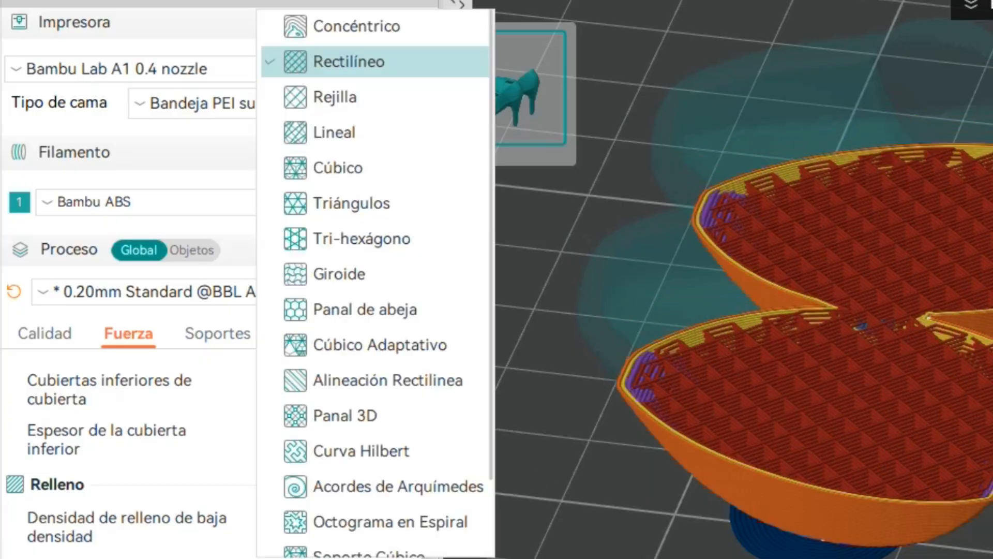
{"action": "left_click", "coordinate": [331, 278]}
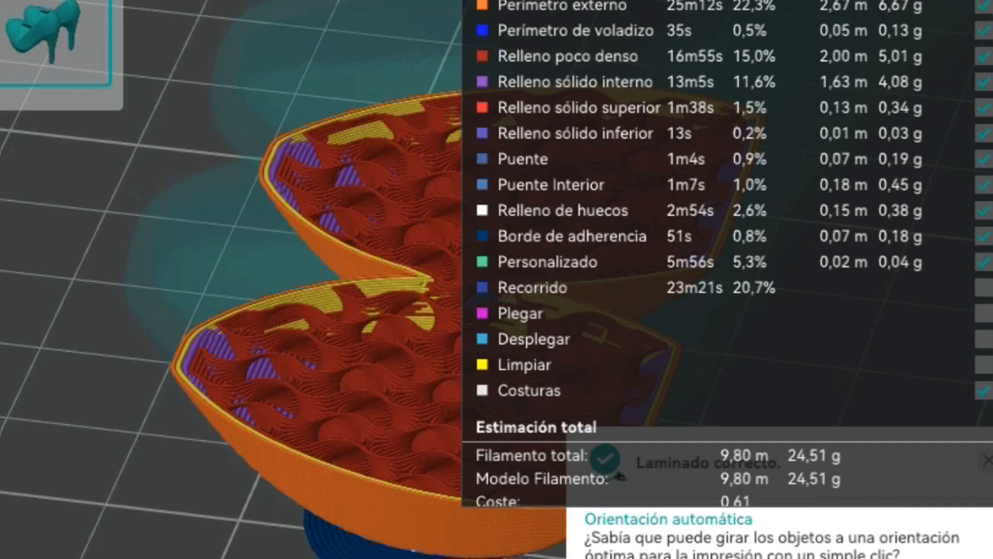
{"action": "left_click", "coordinate": [483, 0]}
{"action": "left_click", "coordinate": [987, 460]}
{"action": "left_click_drag", "start_coordinate": [992, 413], "coordinate": [992, 346]}
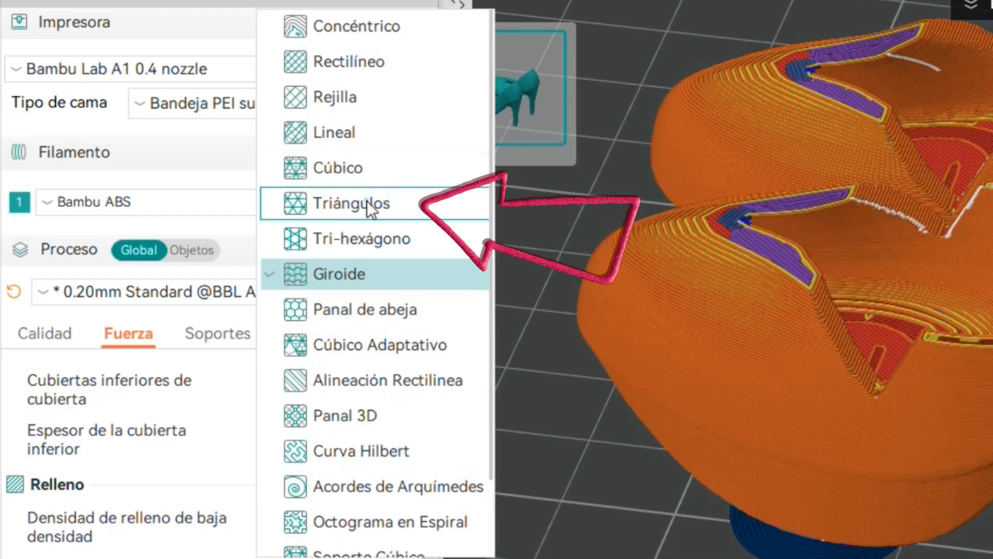
- Set the sparse infill pattern to Triángulos, re-slice the plate and lower the displayed layers to layer 48 to inspect it
{"action": "left_click", "coordinate": [367, 201]}
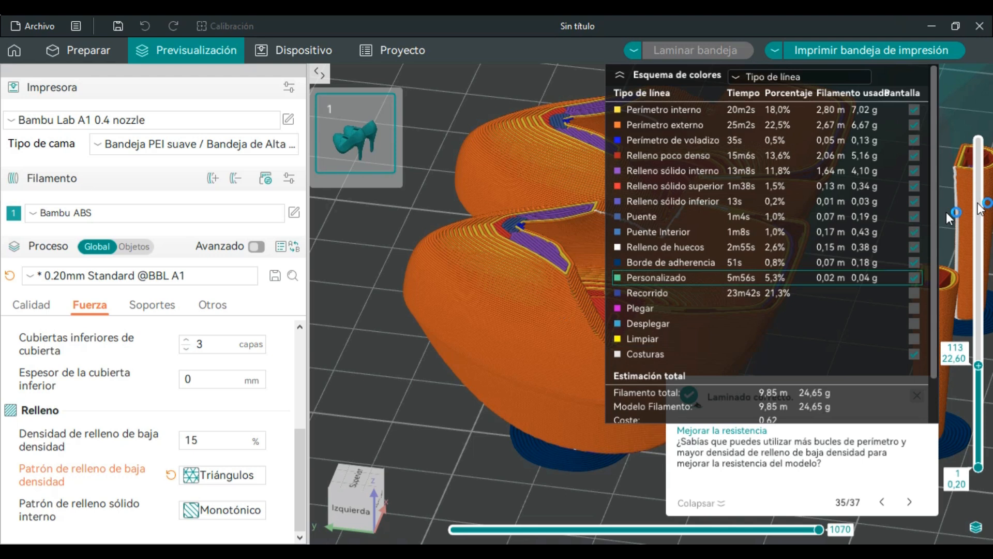
{"action": "left_click", "coordinate": [619, 75]}
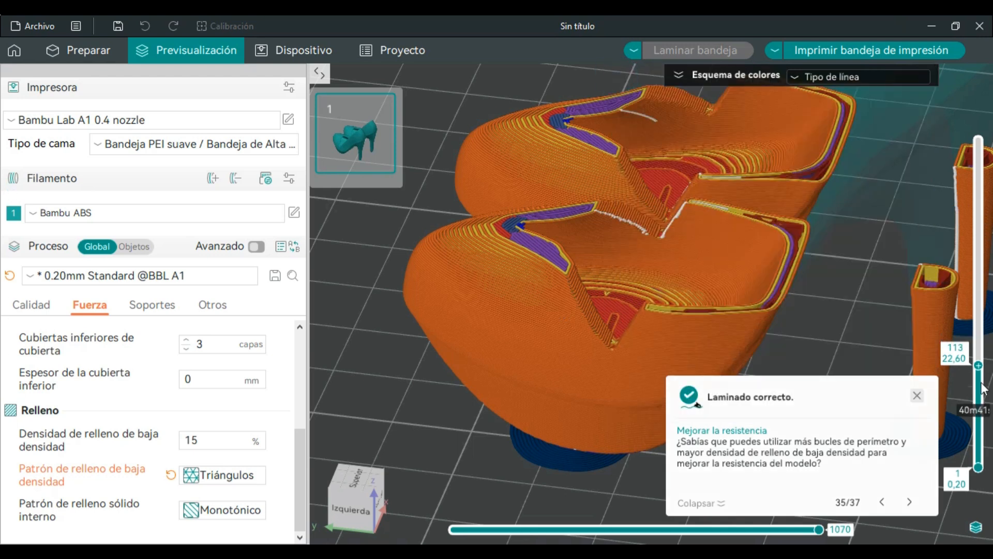
{"action": "left_click_drag", "start_coordinate": [979, 369], "coordinate": [988, 421]}
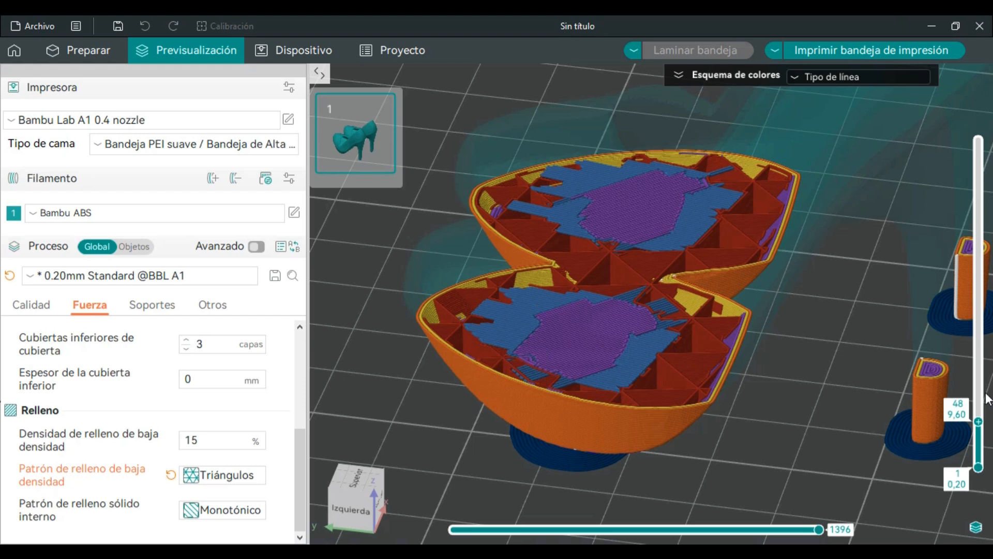
{"action": "scroll", "coordinate": [514, 349], "scroll_direction": "down", "scroll_amount": 2}
{"action": "mouse_move", "coordinate": [509, 305]}
{"action": "right_mouse_down"}
{"action": "mouse_move", "coordinate": [555, 308]}
{"action": "mouse_move", "coordinate": [496, 313]}
{"action": "right_mouse_up"}
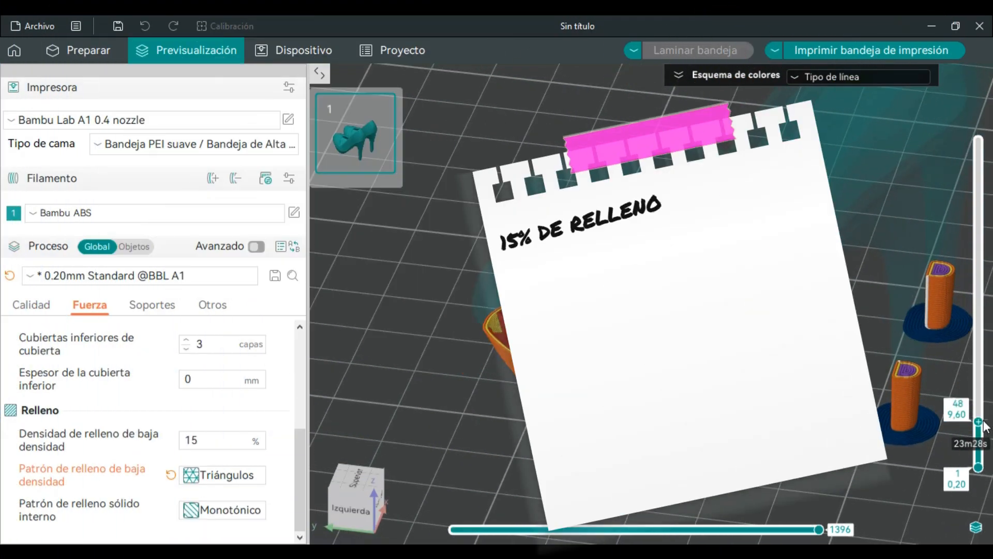
- Raise the displayed layers to layer 241 and look over the shoes on the whole plate
{"action": "left_click_drag", "start_coordinate": [981, 424], "coordinate": [978, 255]}
{"action": "scroll", "coordinate": [673, 321], "scroll_direction": "down", "scroll_amount": 5}
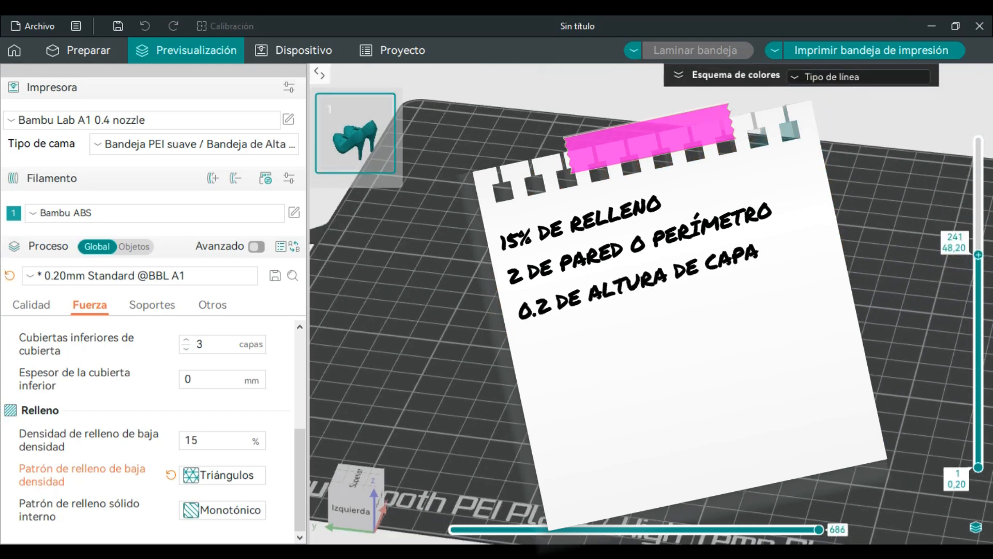
{"action": "right_click_drag", "start_coordinate": [559, 259], "coordinate": [487, 293]}
{"action": "right_click_drag", "start_coordinate": [492, 245], "coordinate": [483, 274]}
{"action": "mouse_move", "coordinate": [473, 266]}
{"action": "left_mouse_down"}
{"action": "mouse_move", "coordinate": [461, 239]}
{"action": "mouse_move", "coordinate": [491, 233]}
{"action": "mouse_move", "coordinate": [515, 258]}
{"action": "mouse_move", "coordinate": [436, 253]}
{"action": "mouse_move", "coordinate": [471, 253]}
{"action": "left_mouse_up"}
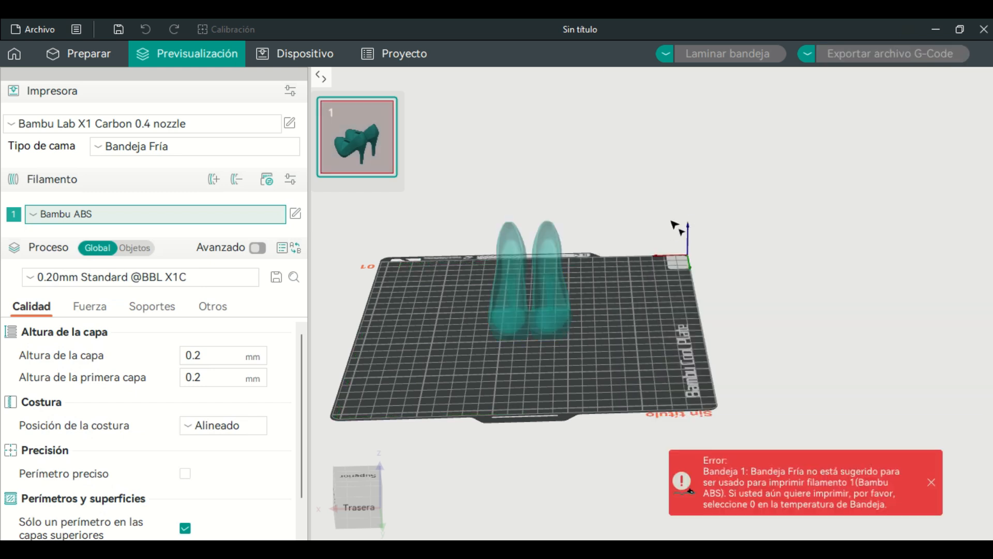
- Dismiss the plate error, change the filament from Bambu ABS to Generic PLA and slice the plate
{"action": "left_click", "coordinate": [931, 484]}
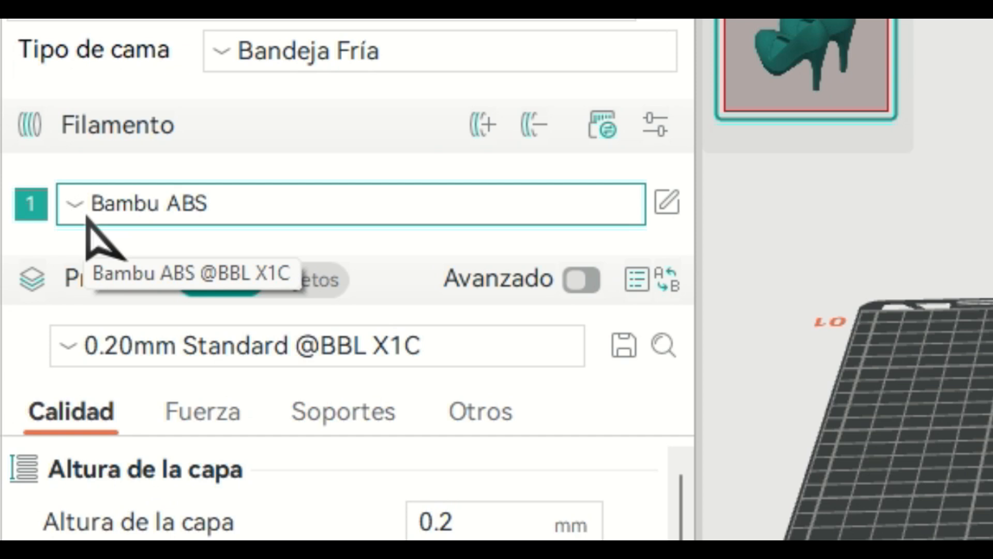
{"action": "left_click", "coordinate": [77, 216]}
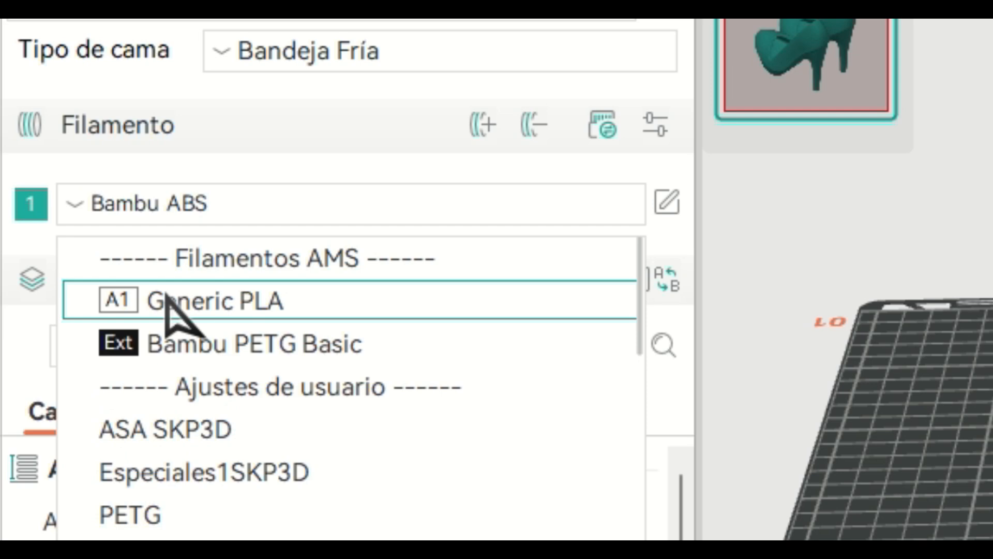
{"action": "left_click", "coordinate": [87, 212]}
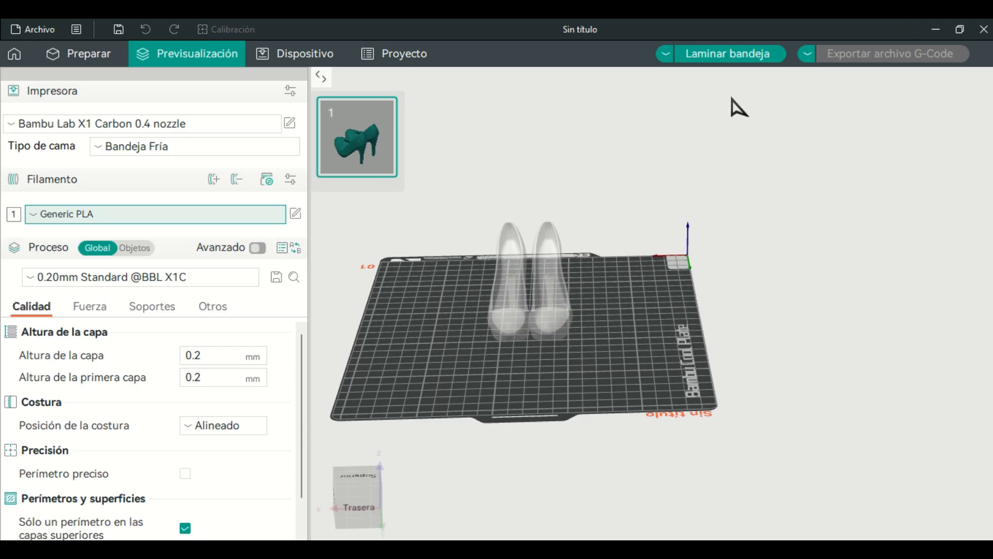
{"action": "left_click", "coordinate": [731, 55]}
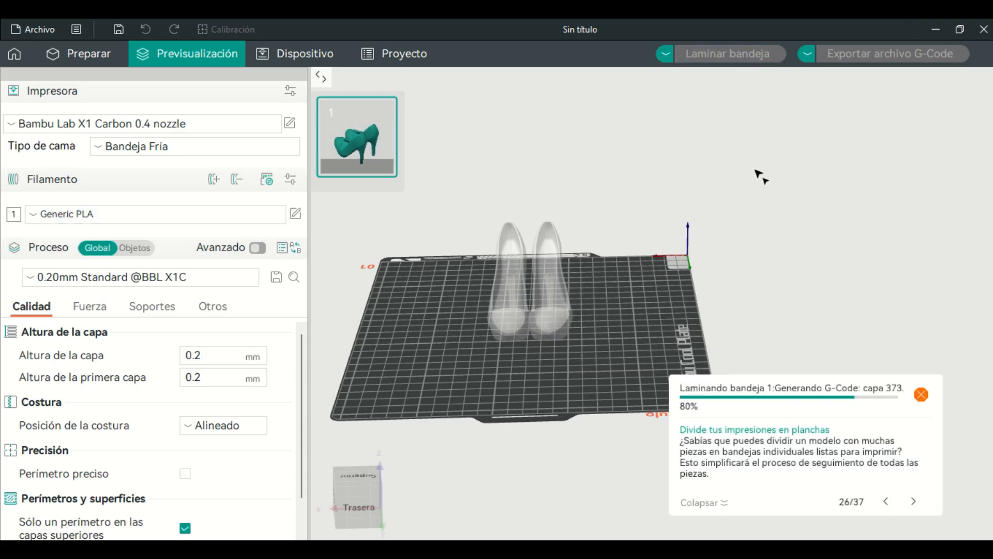
{"action": "mouse_move", "coordinate": [478, 272]}
{"action": "left_mouse_down"}
{"action": "mouse_move", "coordinate": [492, 278]}
{"action": "mouse_move", "coordinate": [394, 270]}
{"action": "mouse_move", "coordinate": [458, 301]}
{"action": "mouse_move", "coordinate": [461, 257]}
{"action": "mouse_move", "coordinate": [516, 310]}
{"action": "mouse_move", "coordinate": [414, 269]}
{"action": "mouse_move", "coordinate": [464, 266]}
{"action": "left_mouse_up"}
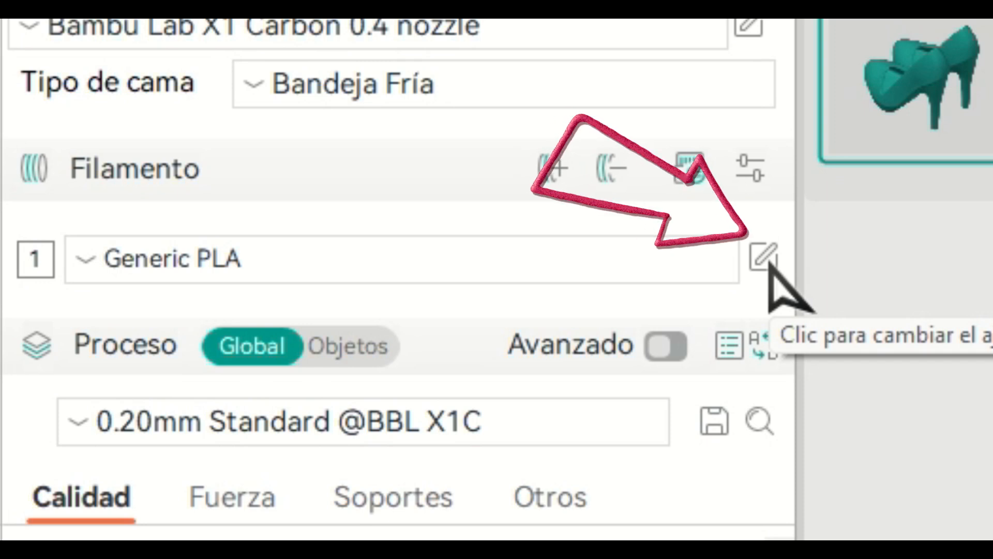
- Set the Generic PLA nozzle printing temperature to 210 °C for both the initial layer and the other layers
{"action": "left_click", "coordinate": [764, 257]}
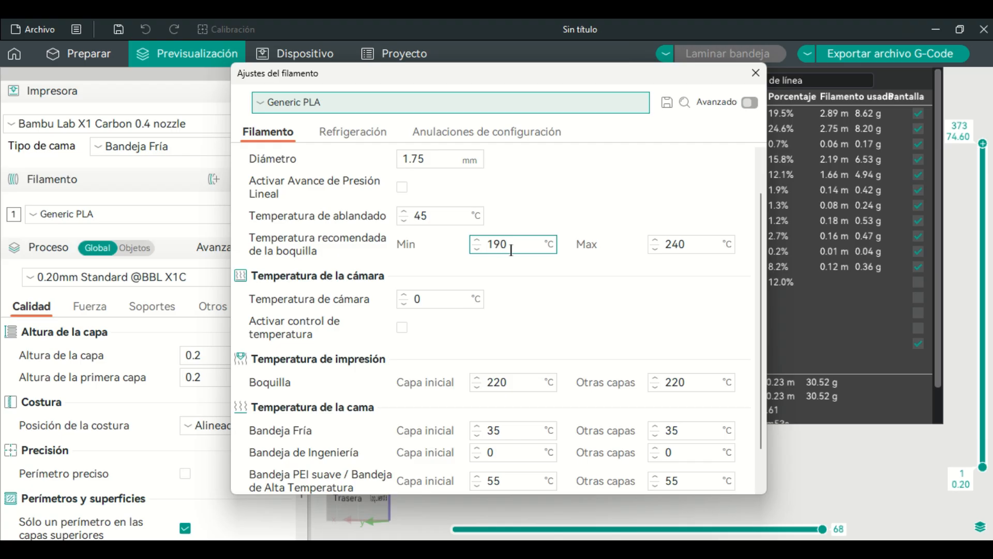
{"action": "scroll", "coordinate": [524, 277], "scroll_direction": "up", "scroll_amount": 2}
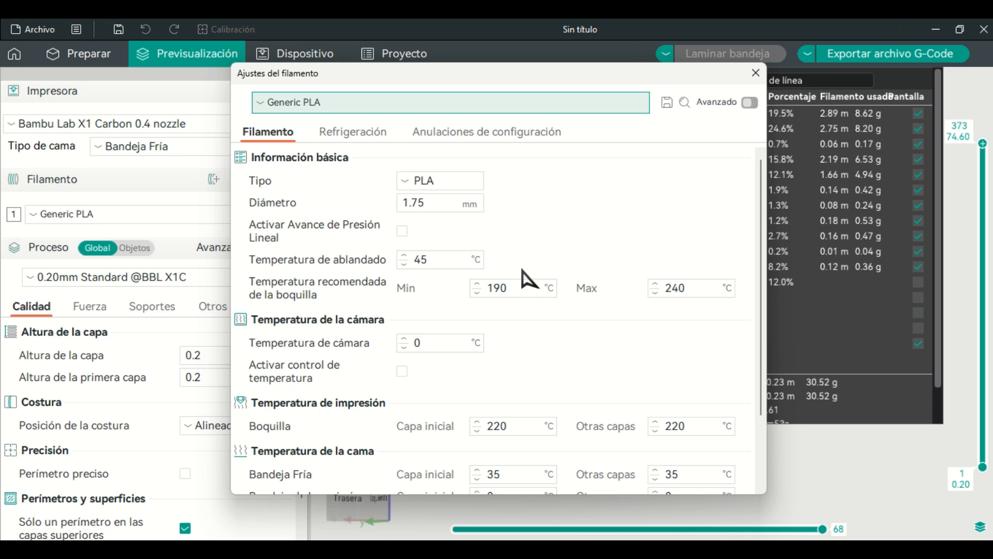
{"action": "scroll", "coordinate": [524, 279], "scroll_direction": "down", "scroll_amount": 2}
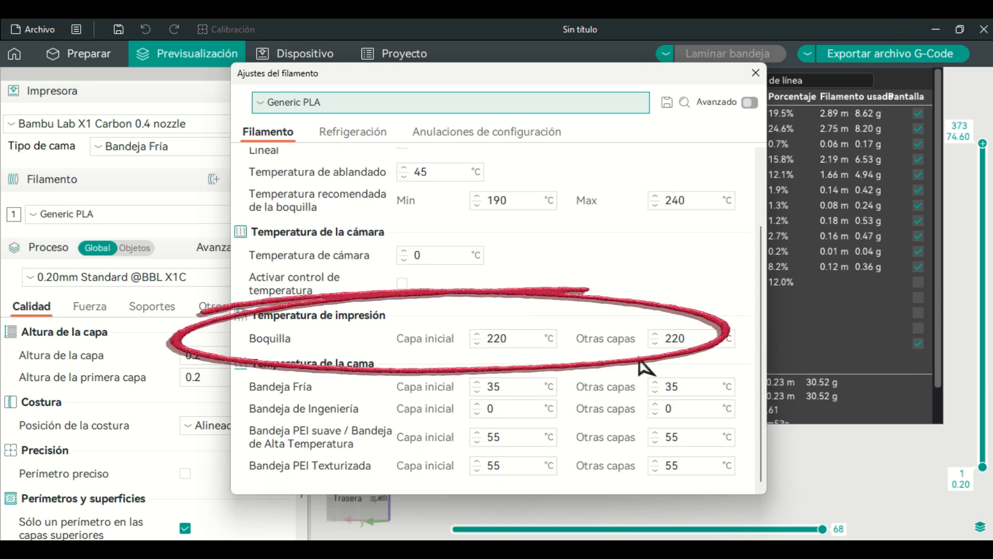
{"action": "left_click_drag", "start_coordinate": [514, 345], "coordinate": [493, 340]}
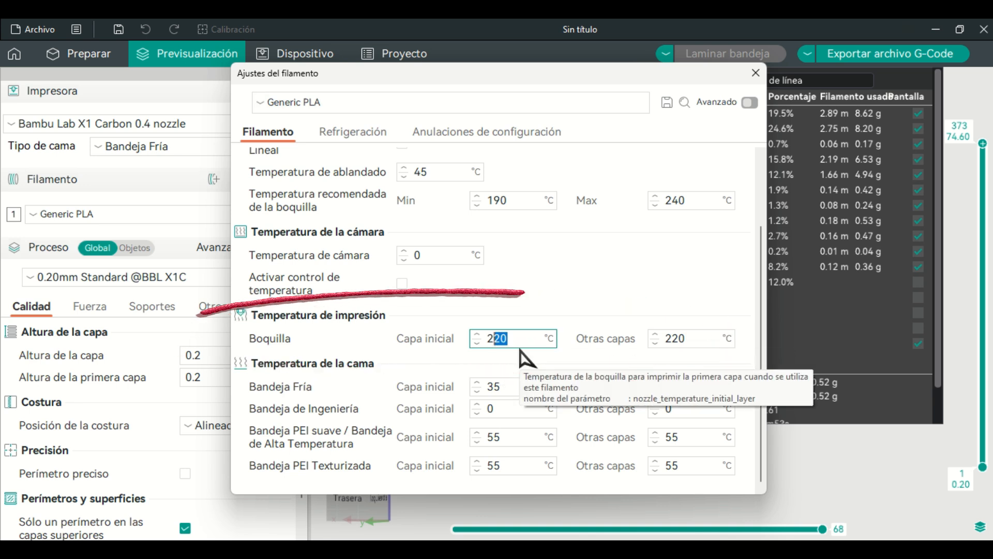
{"action": "left_click_drag", "start_coordinate": [687, 339], "coordinate": [673, 339]}
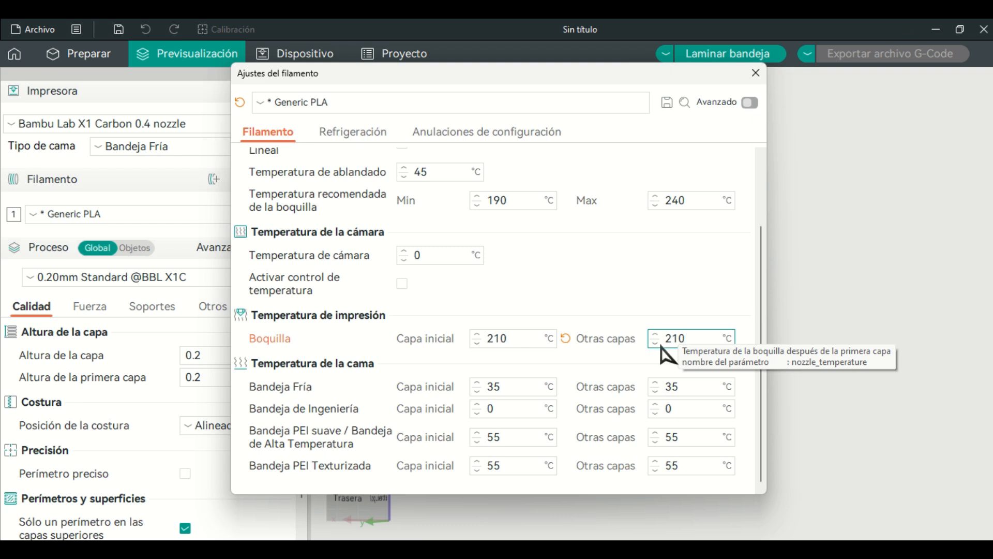
{"action": "left_click", "coordinate": [626, 295]}
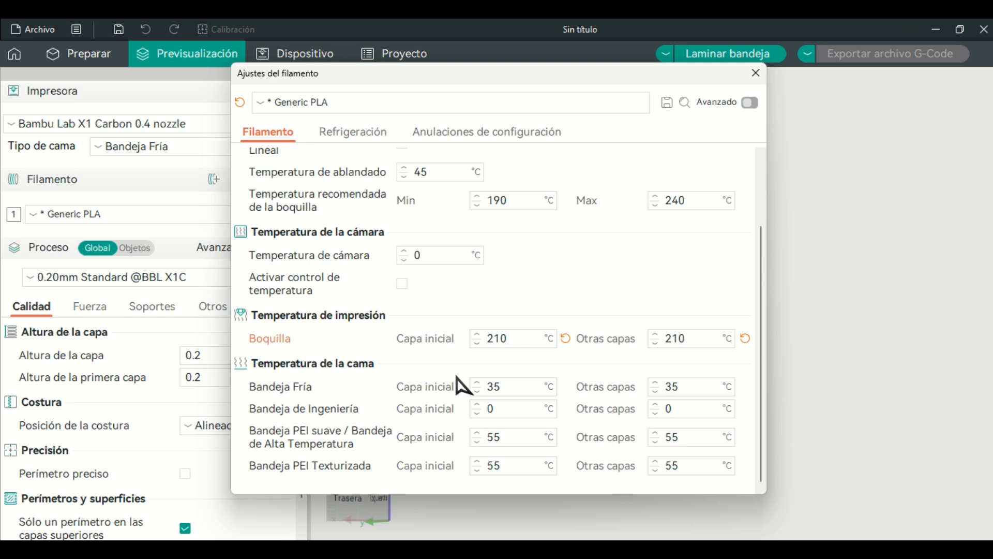
- Review the Generic PLA chamber, nozzle and bed temperature settings for each plate type, and close the filament settings
{"action": "scroll", "coordinate": [466, 385], "scroll_direction": "up", "scroll_amount": 3}
{"action": "scroll", "coordinate": [465, 383], "scroll_direction": "down", "scroll_amount": 3}
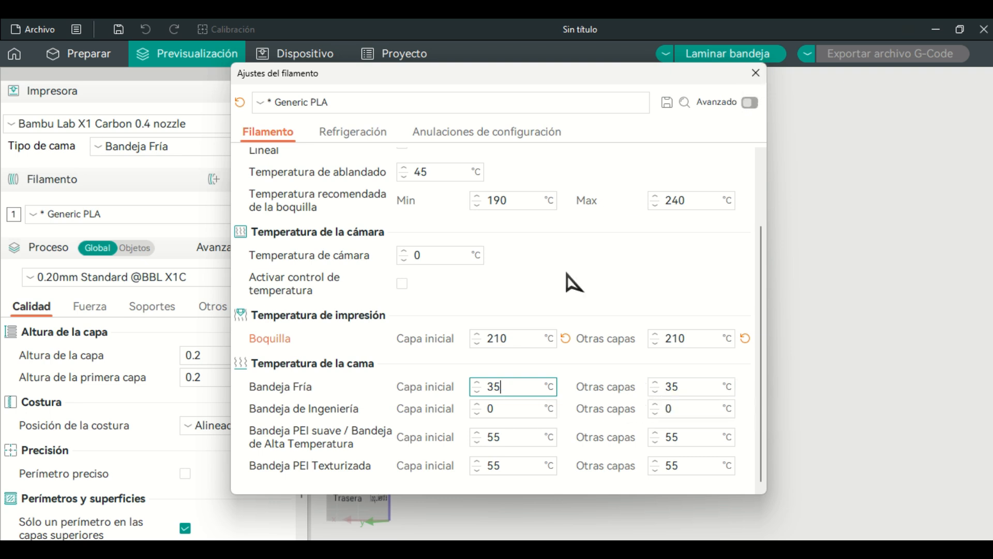
{"action": "scroll", "coordinate": [377, 356], "scroll_direction": "up", "scroll_amount": 3}
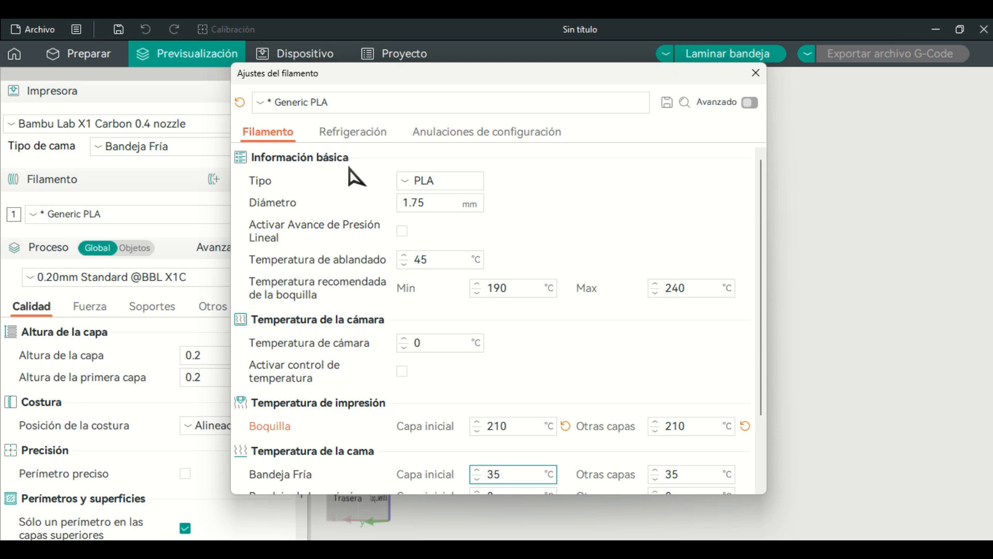
{"action": "scroll", "coordinate": [410, 248], "scroll_direction": "down", "scroll_amount": 3}
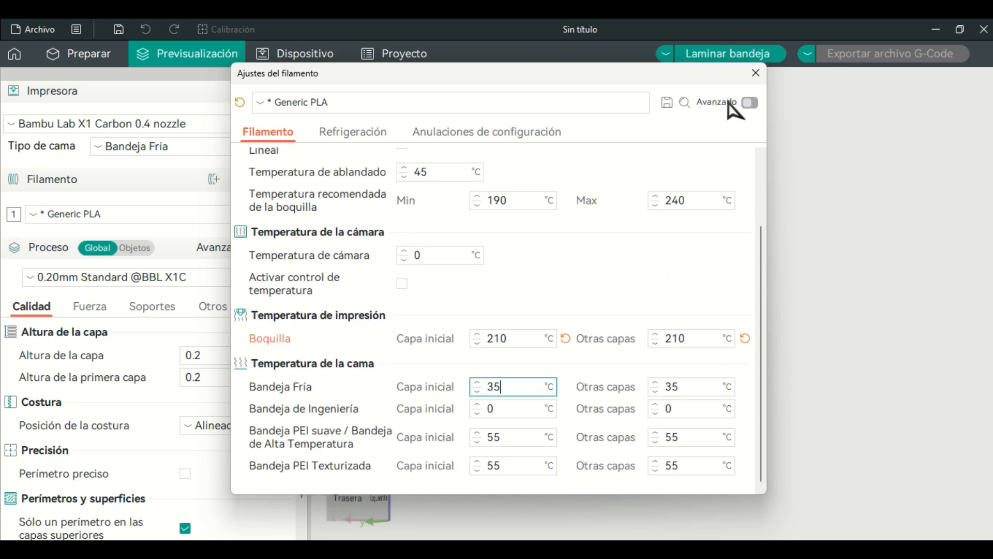
{"action": "left_click", "coordinate": [756, 73]}
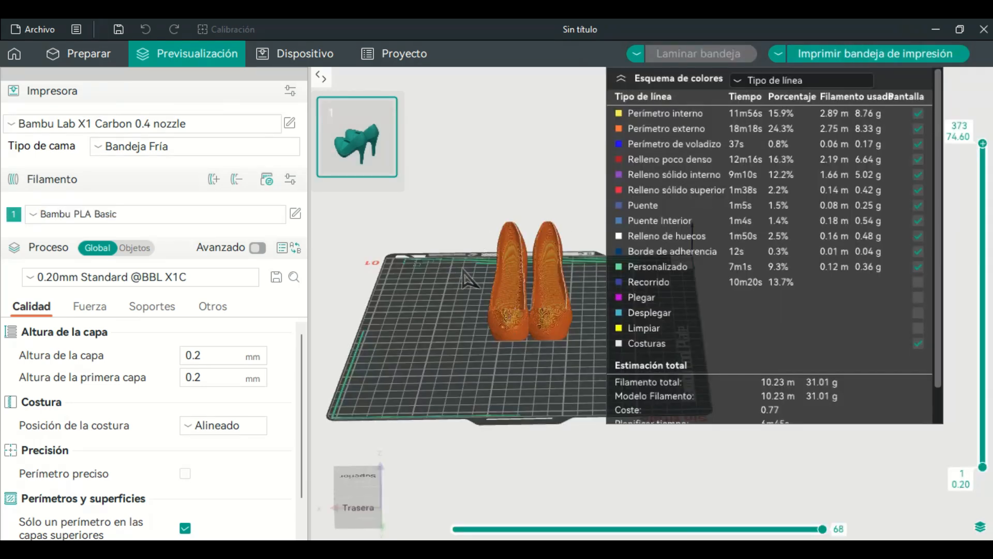
- Open the print job dialog for the sliced plate, check the list of available printers and close the dialog without sending
{"action": "mouse_move", "coordinate": [464, 274]}
{"action": "left_mouse_down"}
{"action": "mouse_move", "coordinate": [465, 300]}
{"action": "mouse_move", "coordinate": [472, 276]}
{"action": "left_mouse_up"}
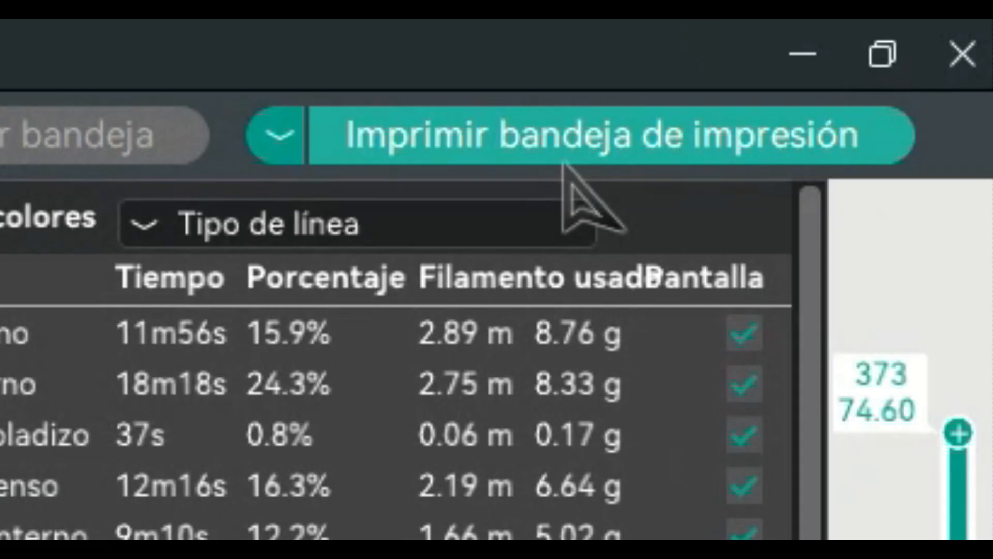
{"action": "left_click", "coordinate": [557, 154]}
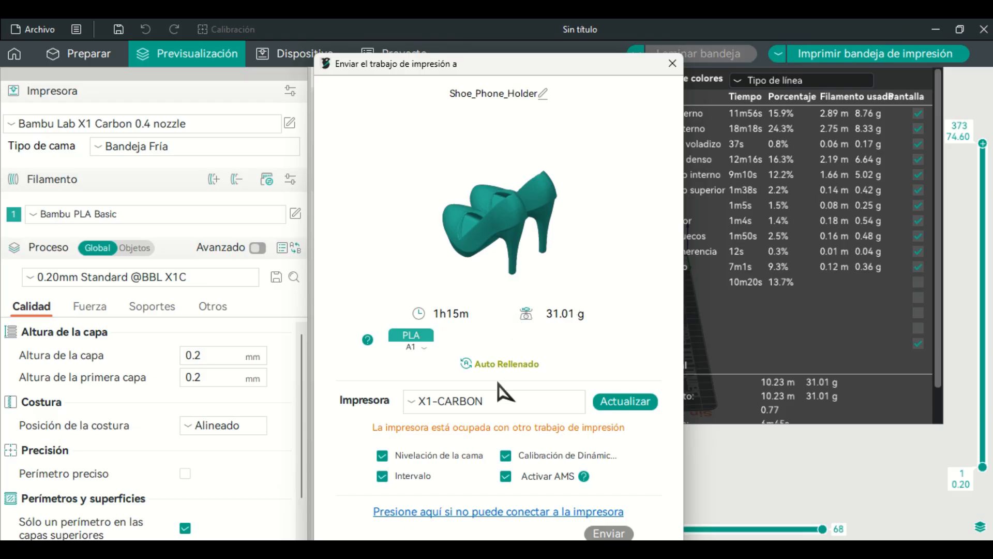
{"action": "left_click", "coordinate": [443, 402]}
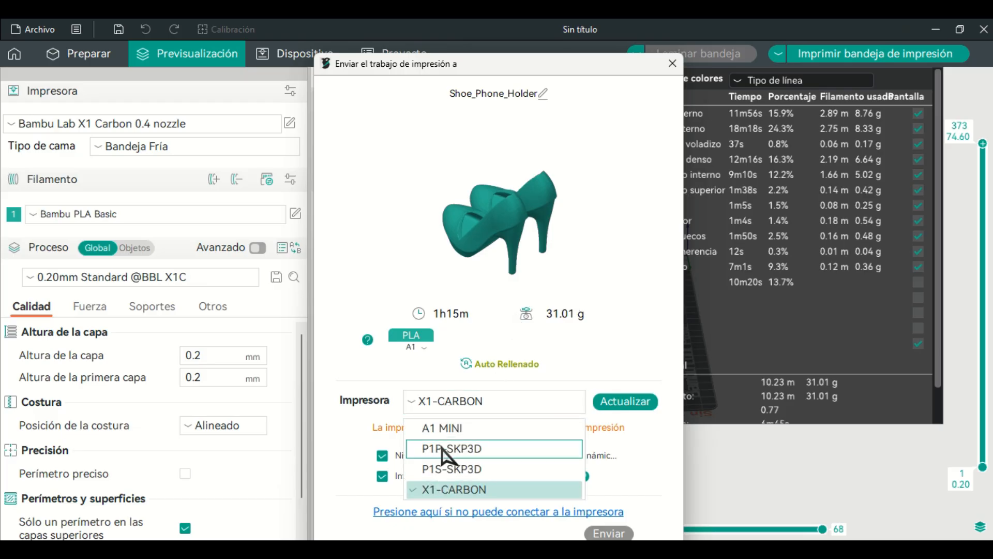
{"action": "left_click", "coordinate": [414, 406]}
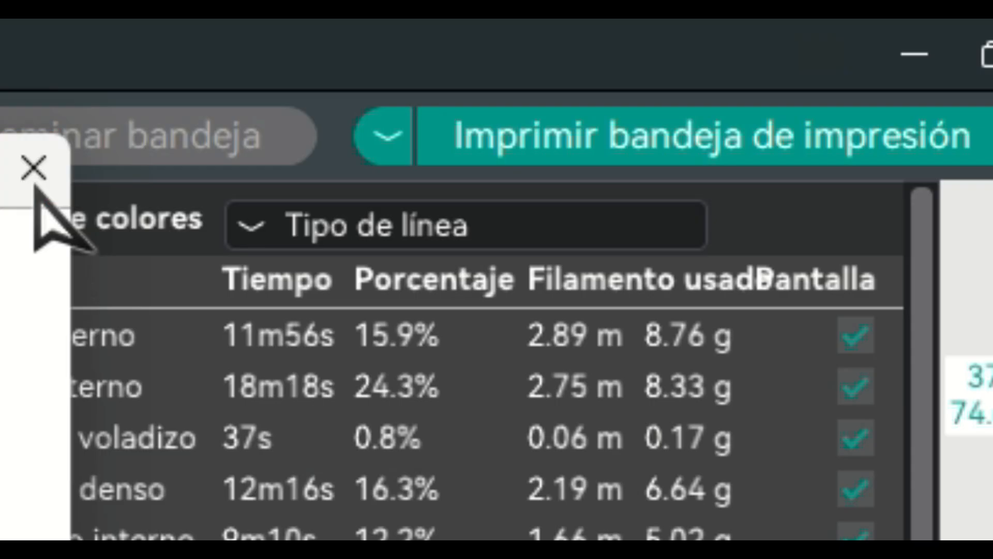
{"action": "left_click", "coordinate": [673, 64]}
- Switch the plate's output action to G-code file export and open the save dialog with the file name Shoe_Phone_Holder_PLA_1h28m
{"action": "left_click", "coordinate": [776, 56]}
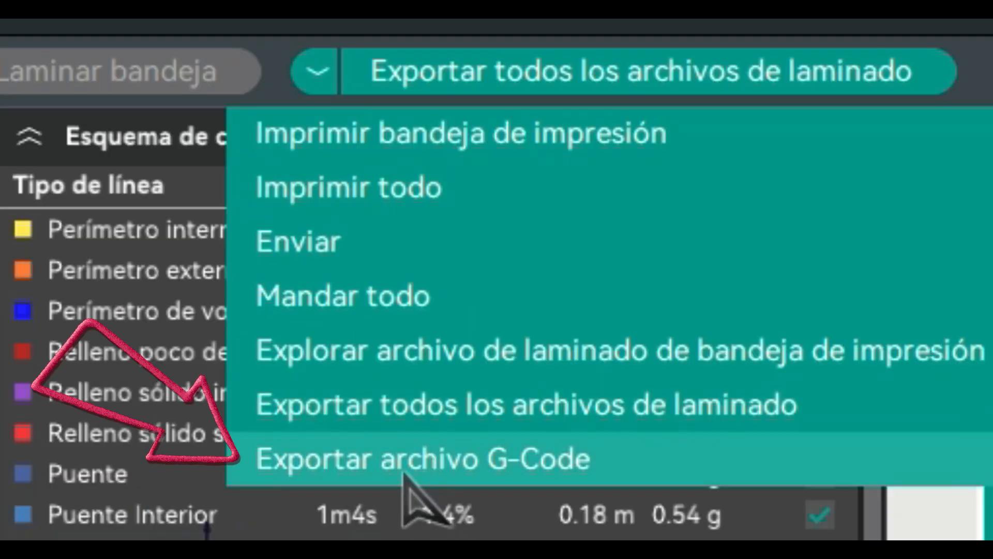
{"action": "left_click", "coordinate": [406, 473]}
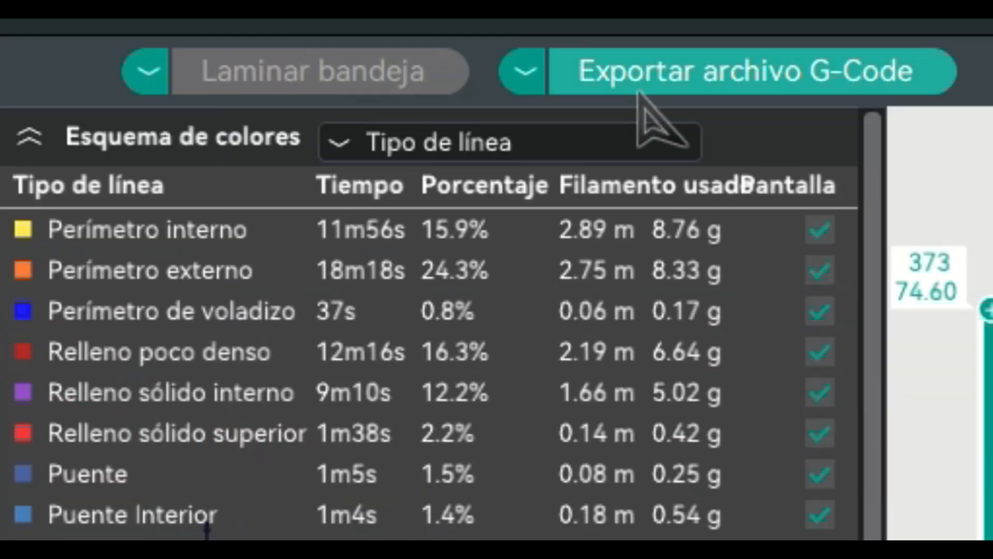
{"action": "left_click", "coordinate": [594, 84]}
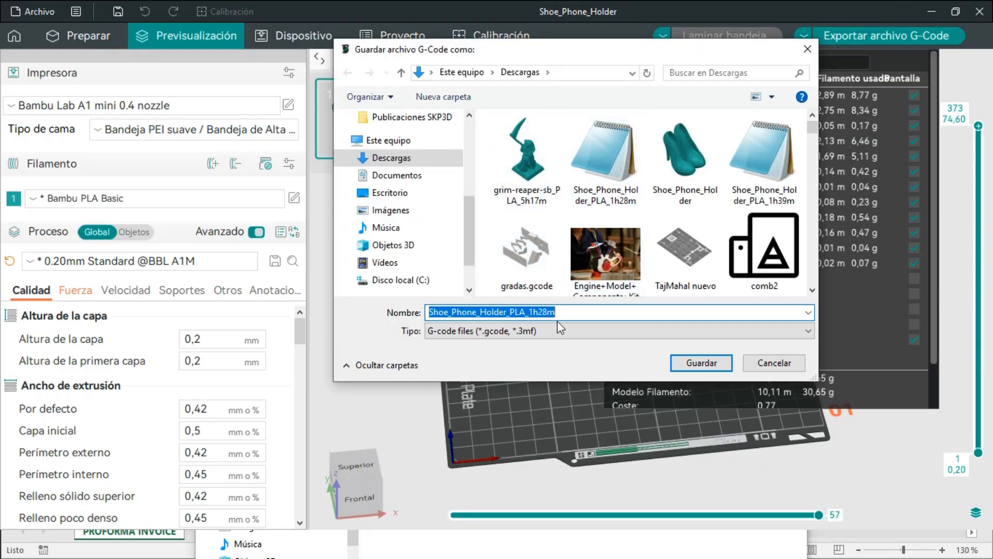
{"action": "left_click", "coordinate": [563, 312]}
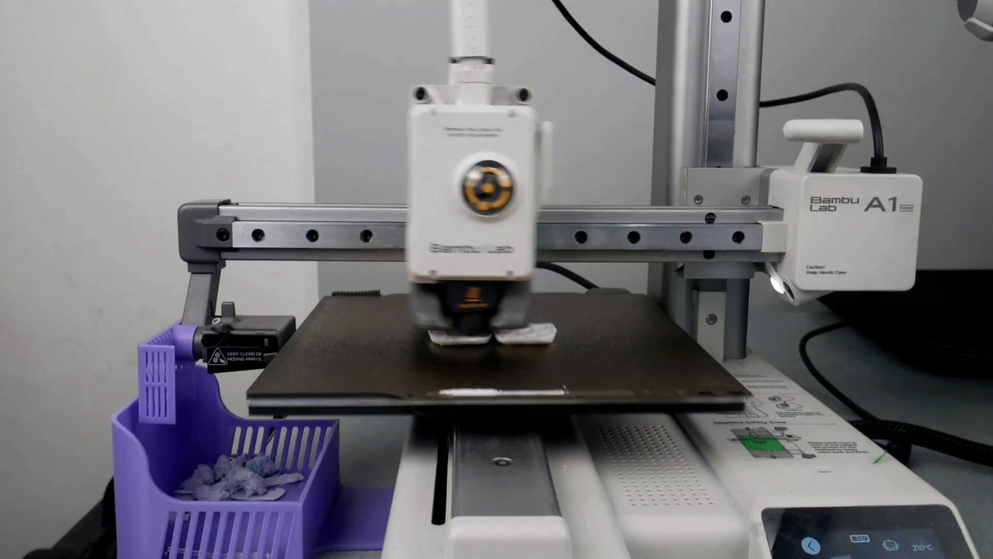